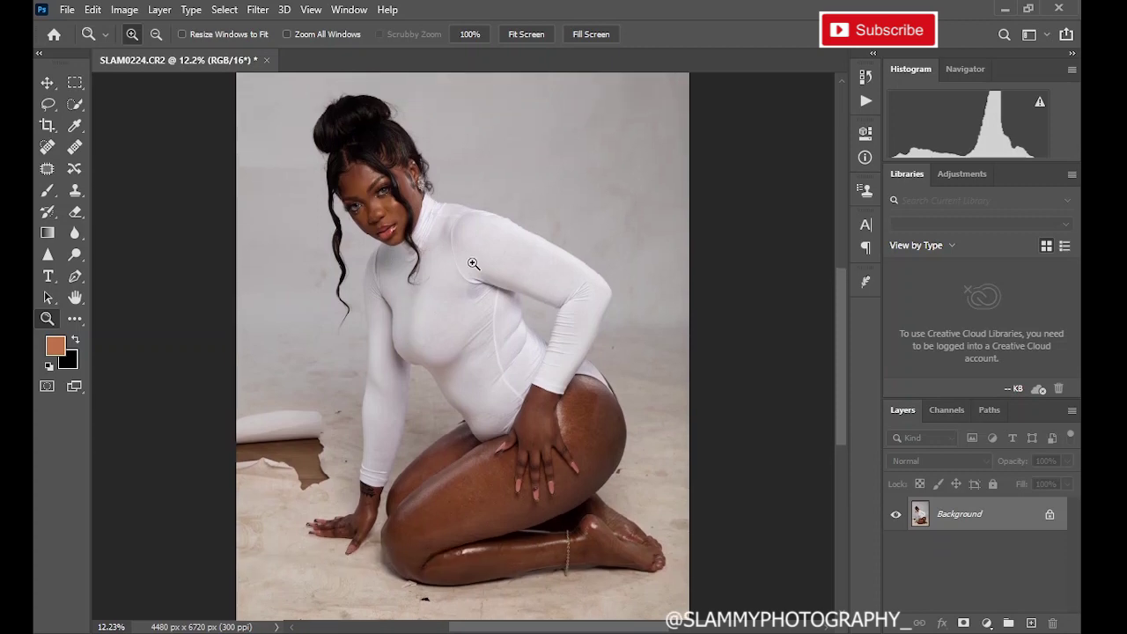
Examine the photo up close around the feet, torso and sleeve, and return to the full image.
{"action": "left_click_drag", "start_coordinate": [565, 492], "coordinate": [683, 612]}
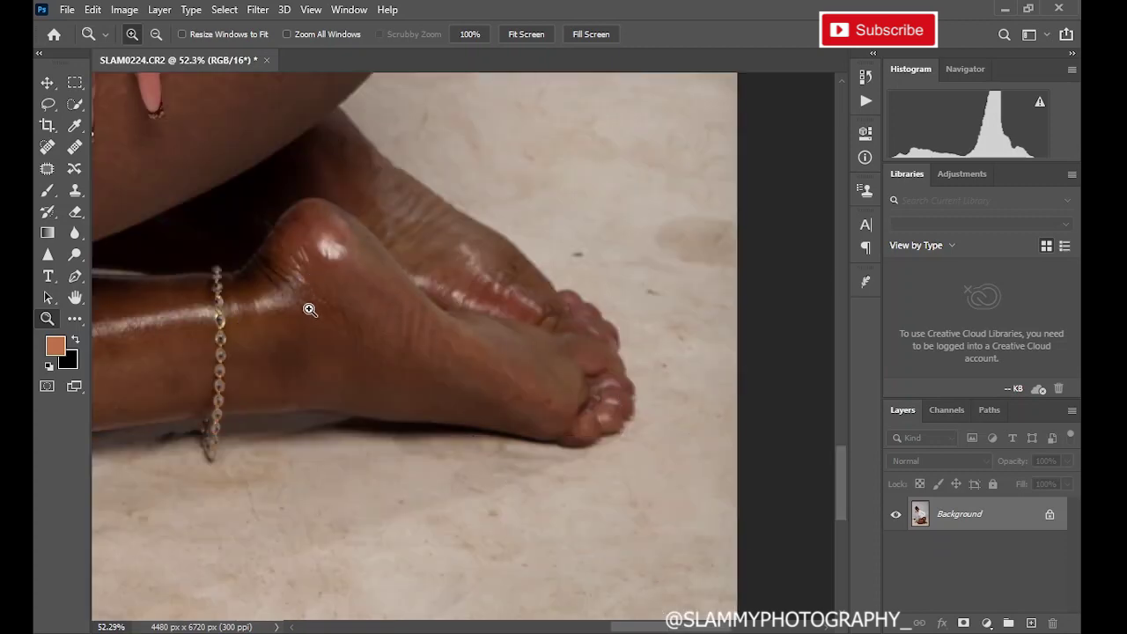
{"action": "left_click_drag", "start_coordinate": [301, 304], "coordinate": [352, 371]}
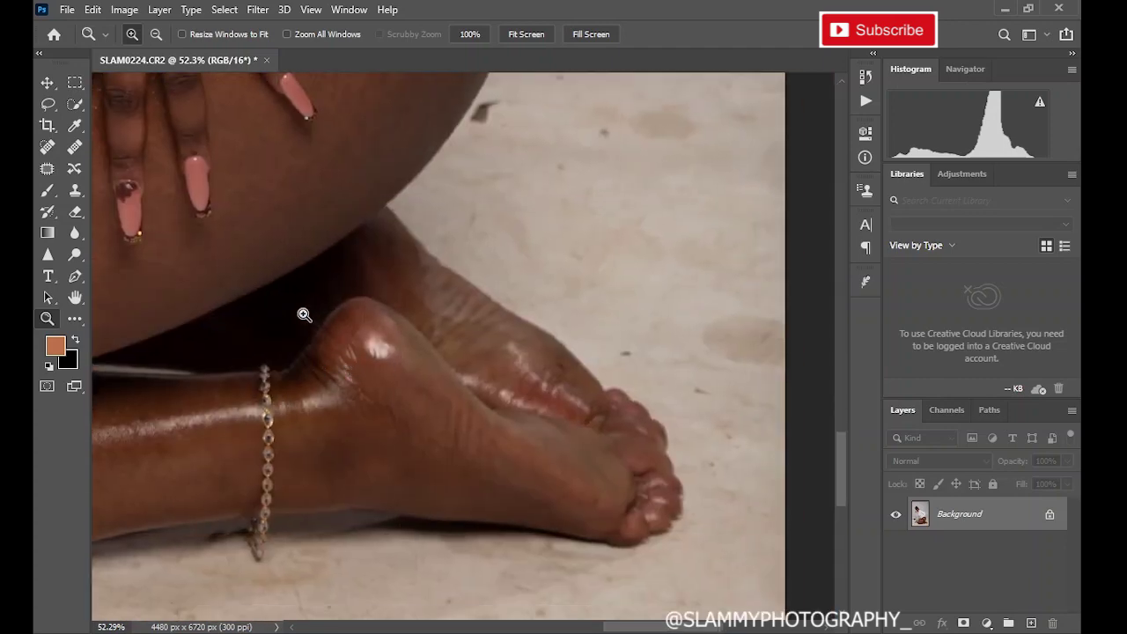
{"action": "left_click_drag", "start_coordinate": [242, 261], "coordinate": [481, 390]}
{"action": "left_click_drag", "start_coordinate": [132, 142], "coordinate": [441, 447]}
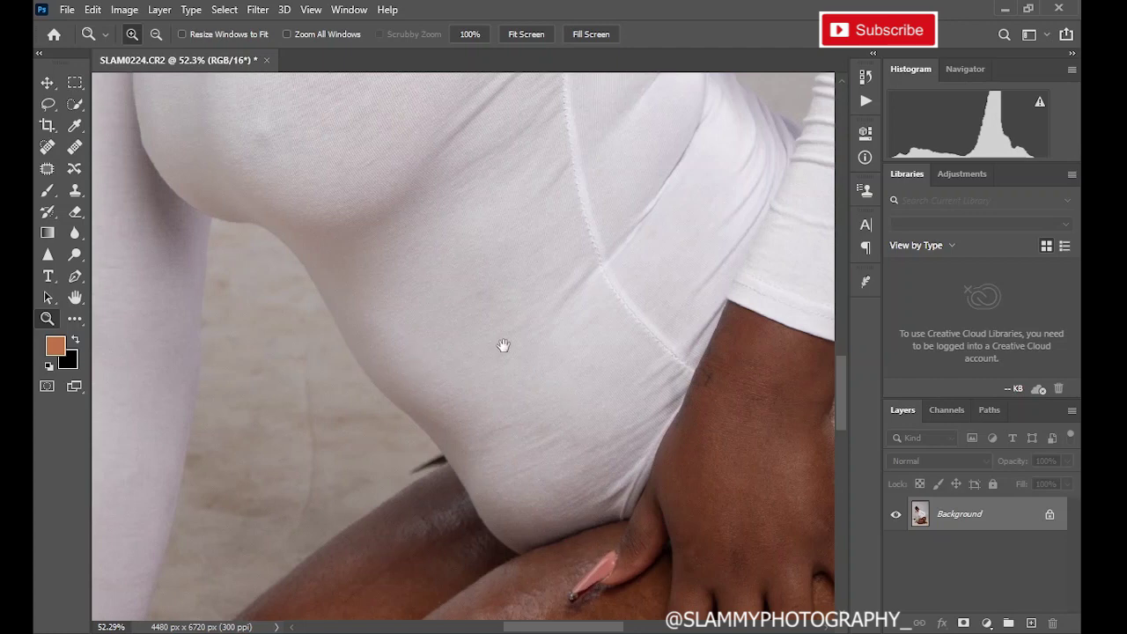
{"action": "left_click_drag", "start_coordinate": [681, 245], "coordinate": [509, 465]}
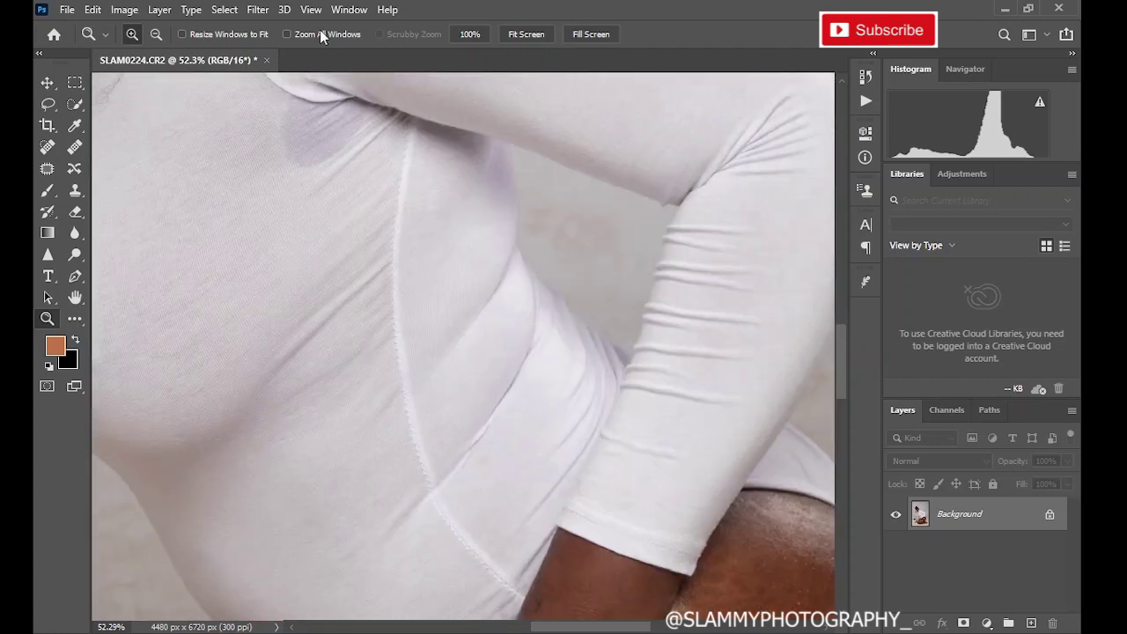
{"action": "left_click", "coordinate": [311, 10]}
{"action": "left_click", "coordinate": [335, 164]}
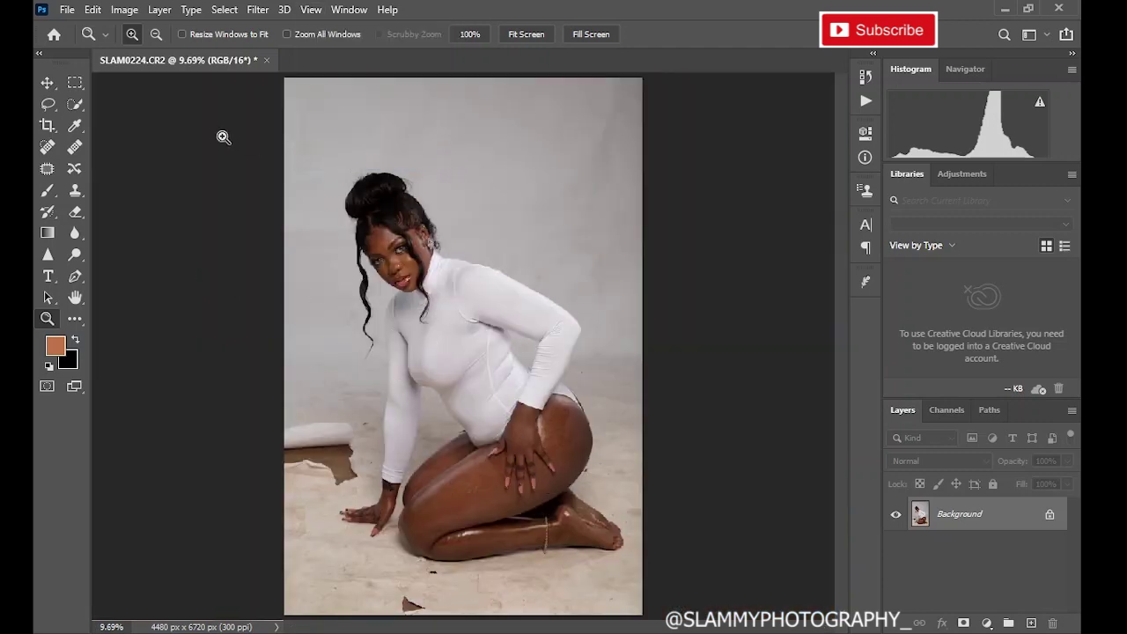
Crop the photo to a 4:5 ratio around the kneeling subject, slightly rotated, at about 4276 x 5344 px.
{"action": "left_click", "coordinate": [46, 128]}
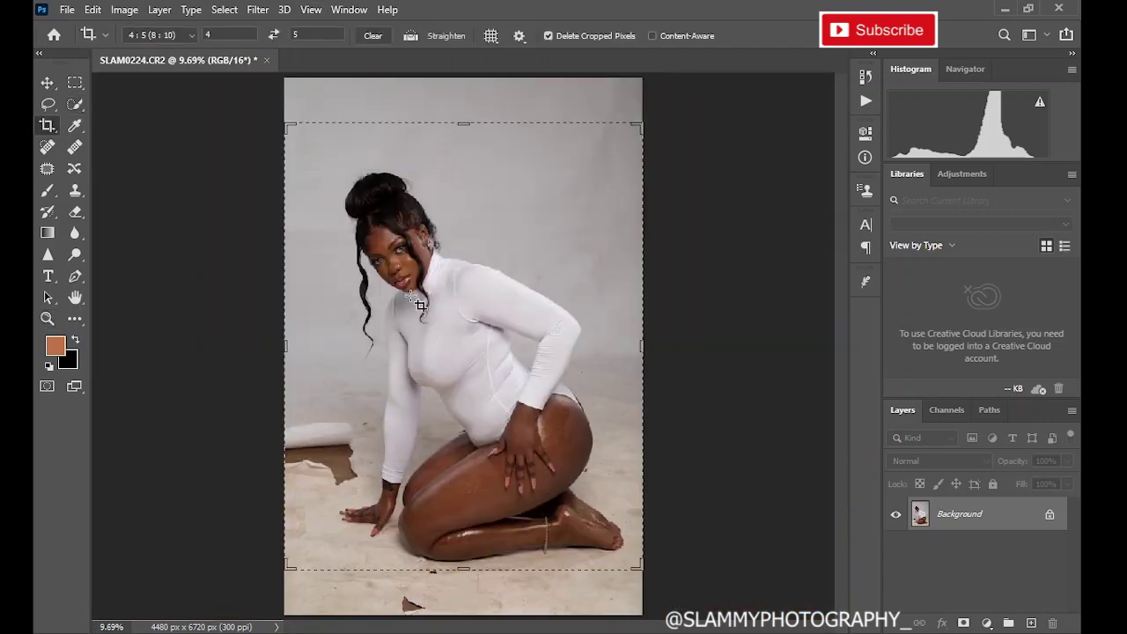
{"action": "left_click", "coordinate": [135, 34]}
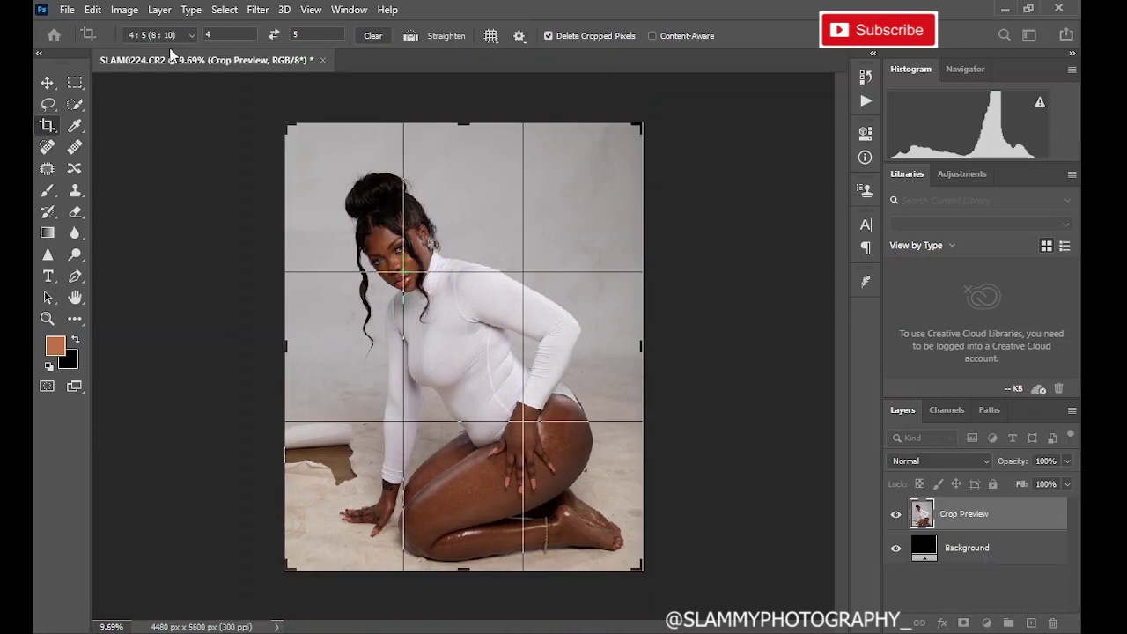
{"action": "left_click", "coordinate": [462, 219]}
{"action": "left_click_drag", "start_coordinate": [461, 219], "coordinate": [459, 208]}
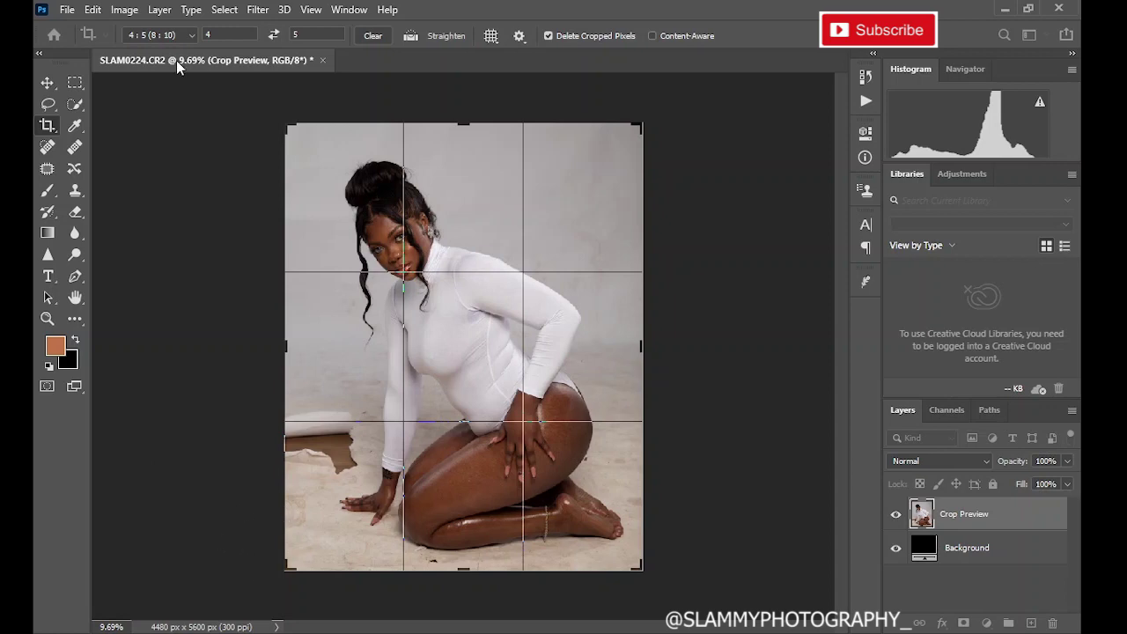
{"action": "mouse_move", "coordinate": [229, 419]}
{"action": "left_mouse_down"}
{"action": "mouse_move", "coordinate": [269, 451]}
{"action": "mouse_move", "coordinate": [221, 443]}
{"action": "mouse_move", "coordinate": [227, 436]}
{"action": "left_mouse_up"}
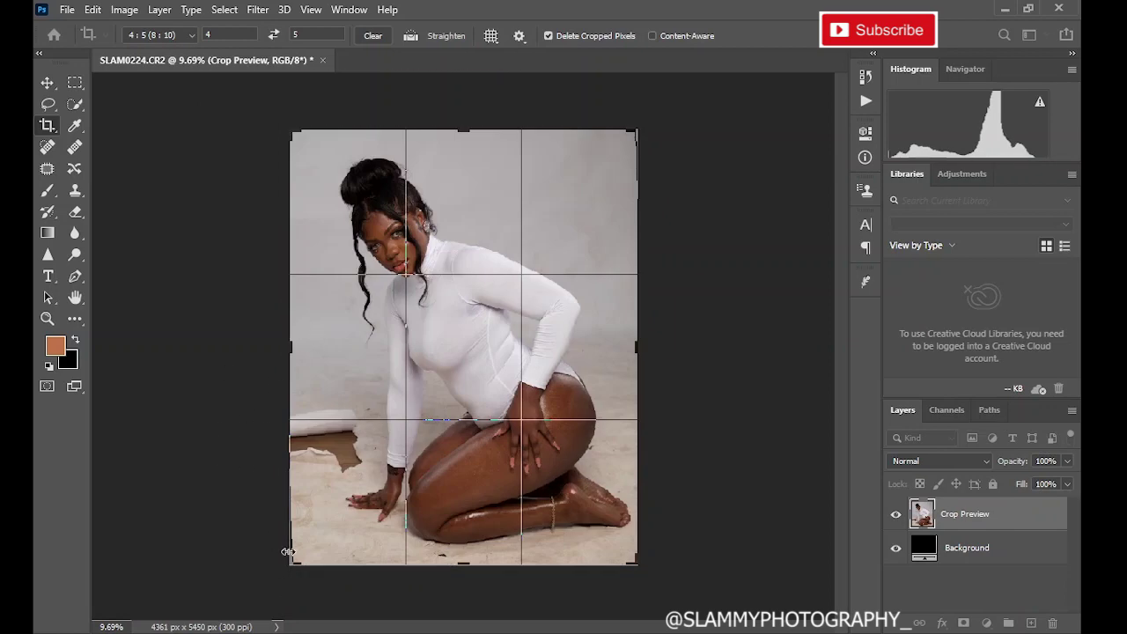
{"action": "left_click_drag", "start_coordinate": [291, 562], "coordinate": [273, 515]}
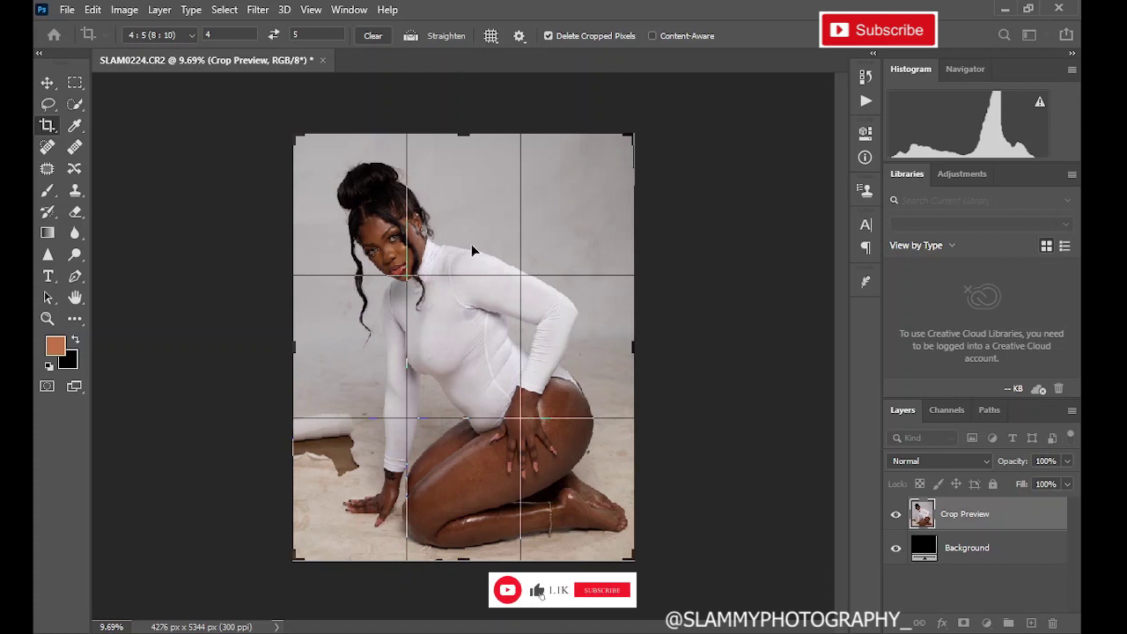
{"action": "left_click_drag", "start_coordinate": [471, 244], "coordinate": [478, 241]}
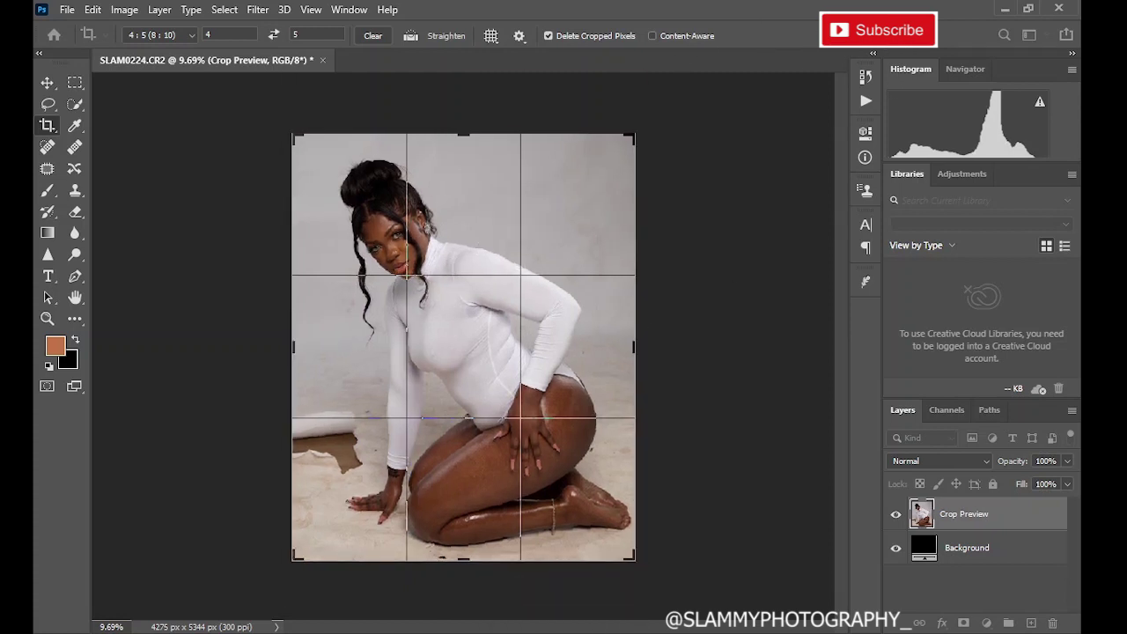
{"action": "left_click", "coordinate": [907, 42]}
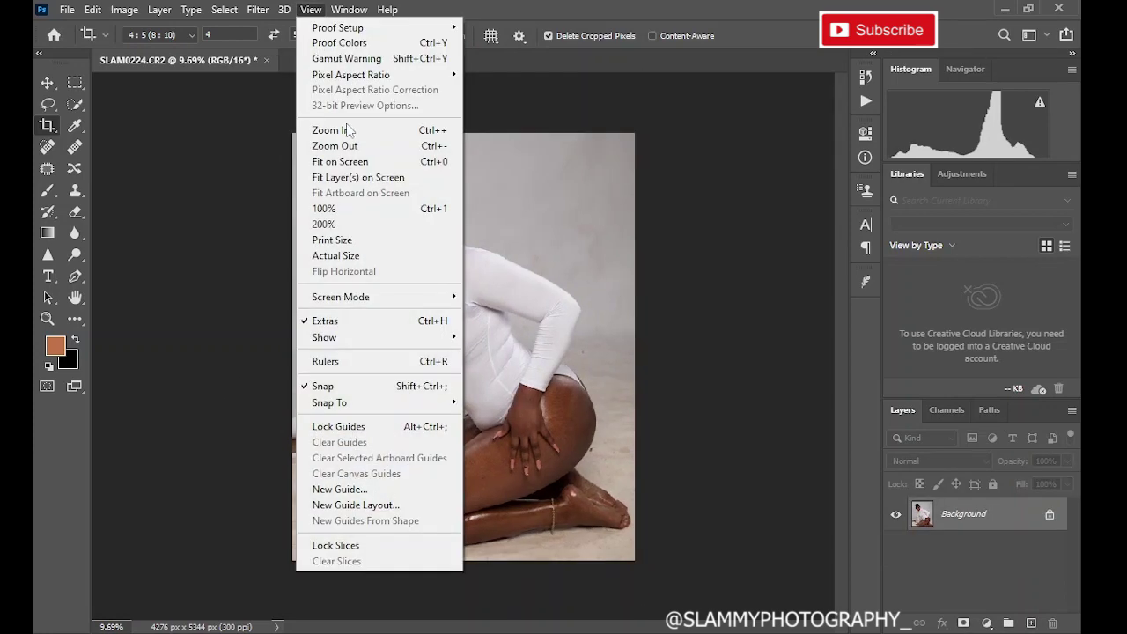
{"action": "left_click", "coordinate": [310, 9]}
{"action": "left_click", "coordinate": [340, 162]}
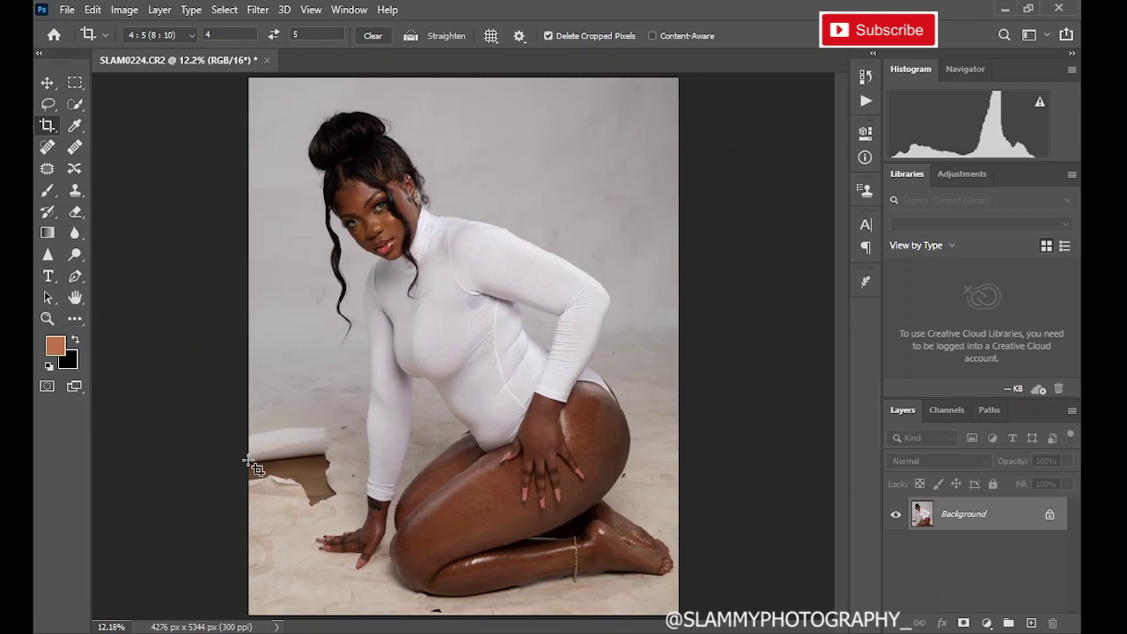
Patch out the torn paper roll beside the supporting hand and the dark speck below the knee with clean floor texture.
{"action": "left_click", "coordinate": [47, 168]}
{"action": "mouse_move", "coordinate": [236, 424]}
{"action": "left_mouse_down"}
{"action": "mouse_move", "coordinate": [320, 419]}
{"action": "mouse_move", "coordinate": [354, 456]}
{"action": "mouse_move", "coordinate": [351, 493]}
{"action": "mouse_move", "coordinate": [318, 518]}
{"action": "mouse_move", "coordinate": [278, 525]}
{"action": "mouse_move", "coordinate": [227, 503]}
{"action": "mouse_move", "coordinate": [214, 431]}
{"action": "left_mouse_up"}
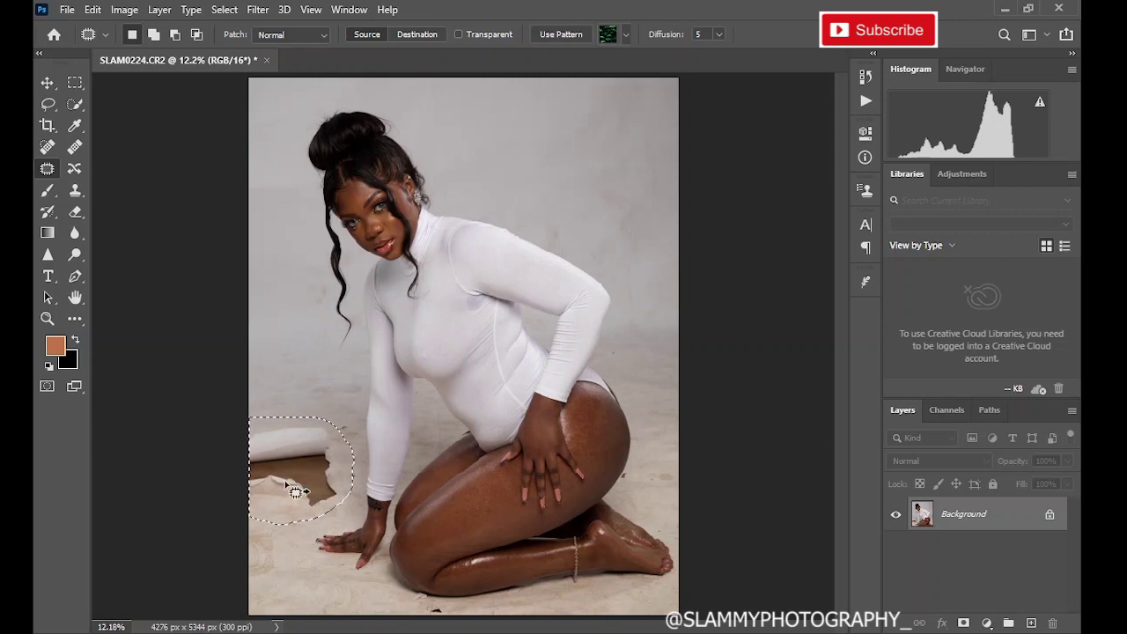
{"action": "left_click_drag", "start_coordinate": [297, 464], "coordinate": [287, 379]}
{"action": "key", "text": "ctrl+d"}
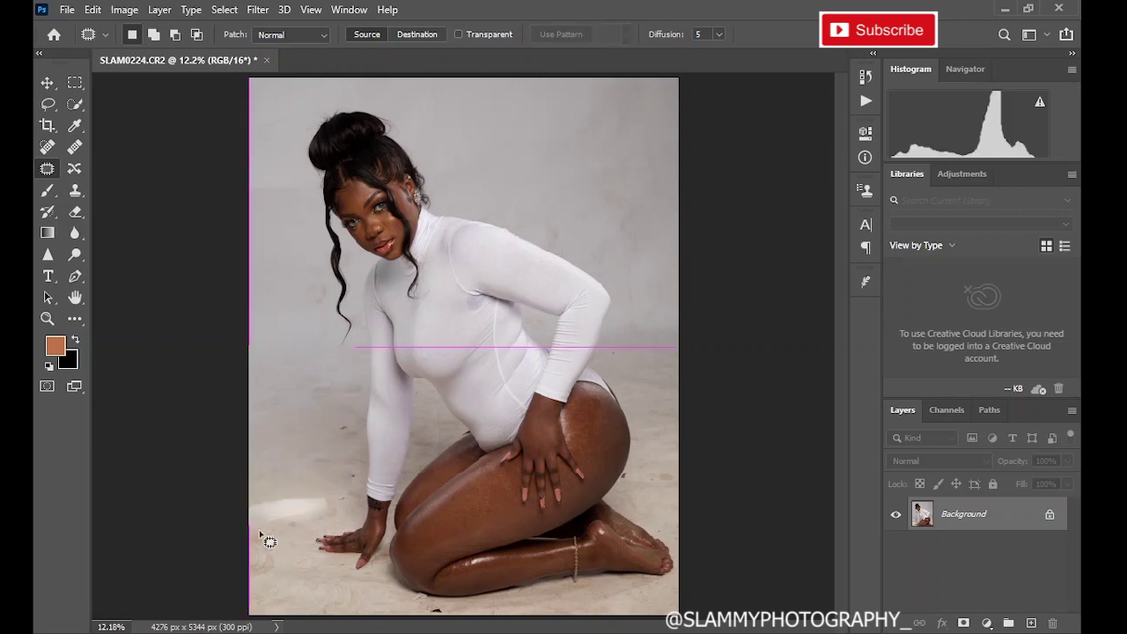
{"action": "mouse_move", "coordinate": [249, 486]}
{"action": "left_mouse_down"}
{"action": "mouse_move", "coordinate": [302, 480]}
{"action": "mouse_move", "coordinate": [353, 496]}
{"action": "mouse_move", "coordinate": [269, 544]}
{"action": "mouse_move", "coordinate": [187, 516]}
{"action": "mouse_move", "coordinate": [281, 496]}
{"action": "mouse_move", "coordinate": [306, 446]}
{"action": "left_mouse_up"}
{"action": "key", "text": "ctrl+d"}
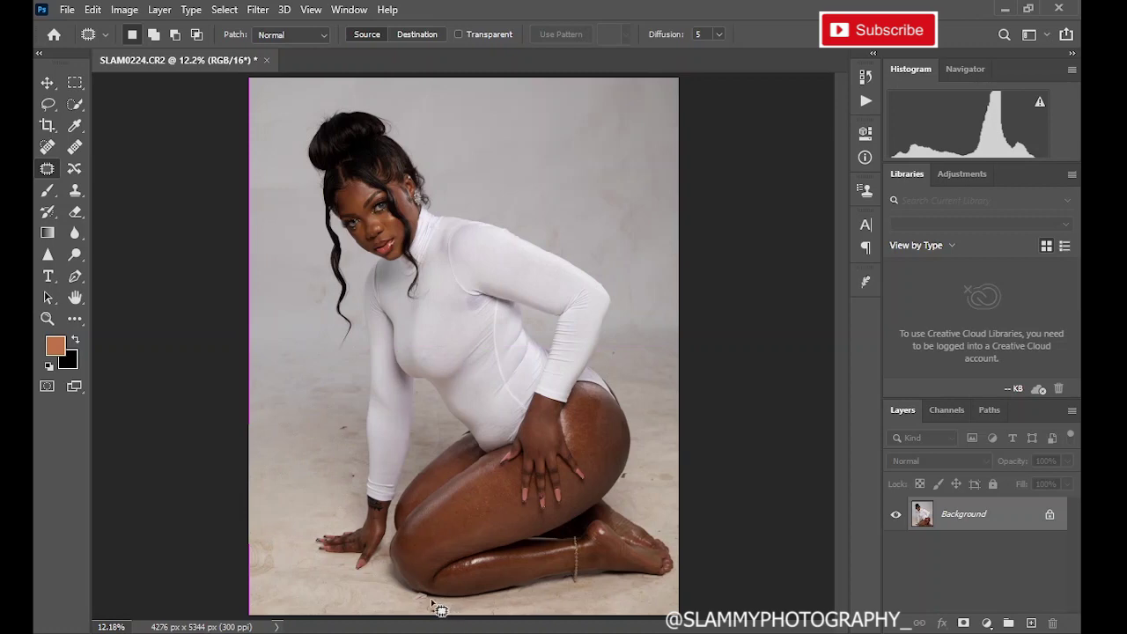
{"action": "mouse_move", "coordinate": [460, 626]}
{"action": "left_mouse_down"}
{"action": "mouse_move", "coordinate": [440, 612]}
{"action": "mouse_move", "coordinate": [372, 612]}
{"action": "mouse_move", "coordinate": [432, 614]}
{"action": "mouse_move", "coordinate": [405, 581]}
{"action": "left_mouse_up"}
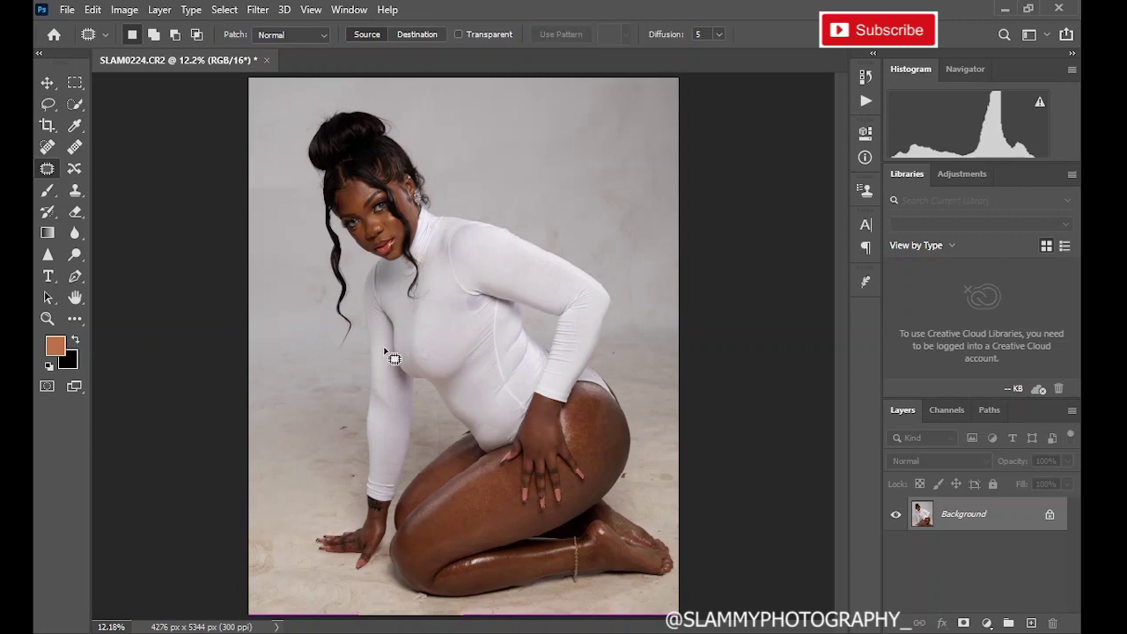
Duplicate the Background layer and rename the copy "subject".
{"action": "left_click", "coordinate": [50, 109]}
{"action": "left_click", "coordinate": [78, 106]}
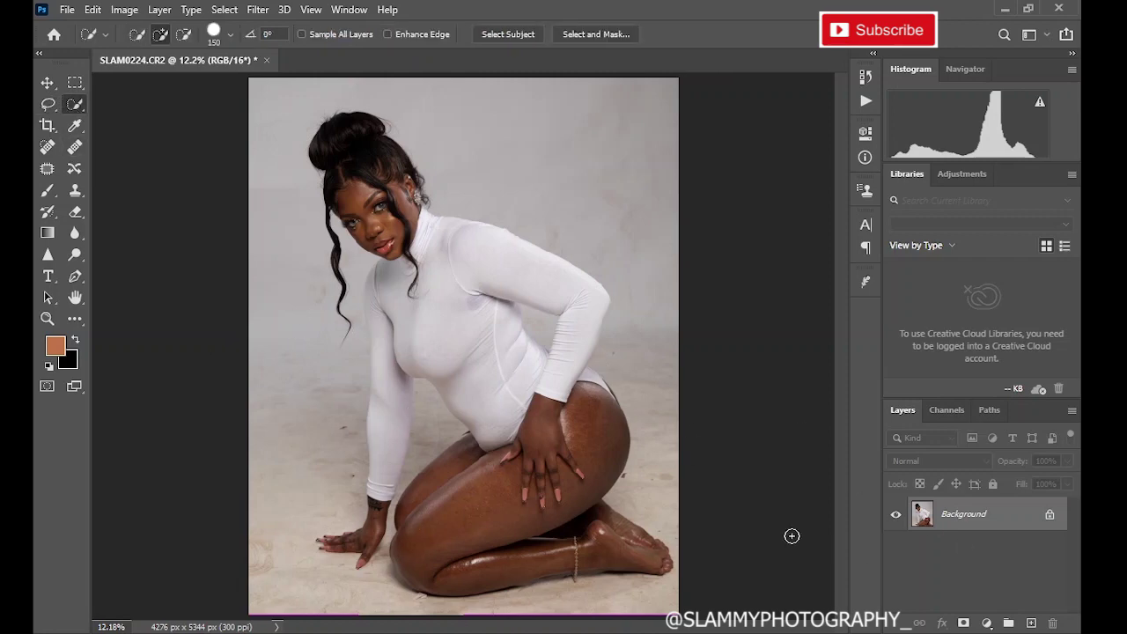
{"action": "left_click_drag", "start_coordinate": [1027, 525], "coordinate": [1040, 623]}
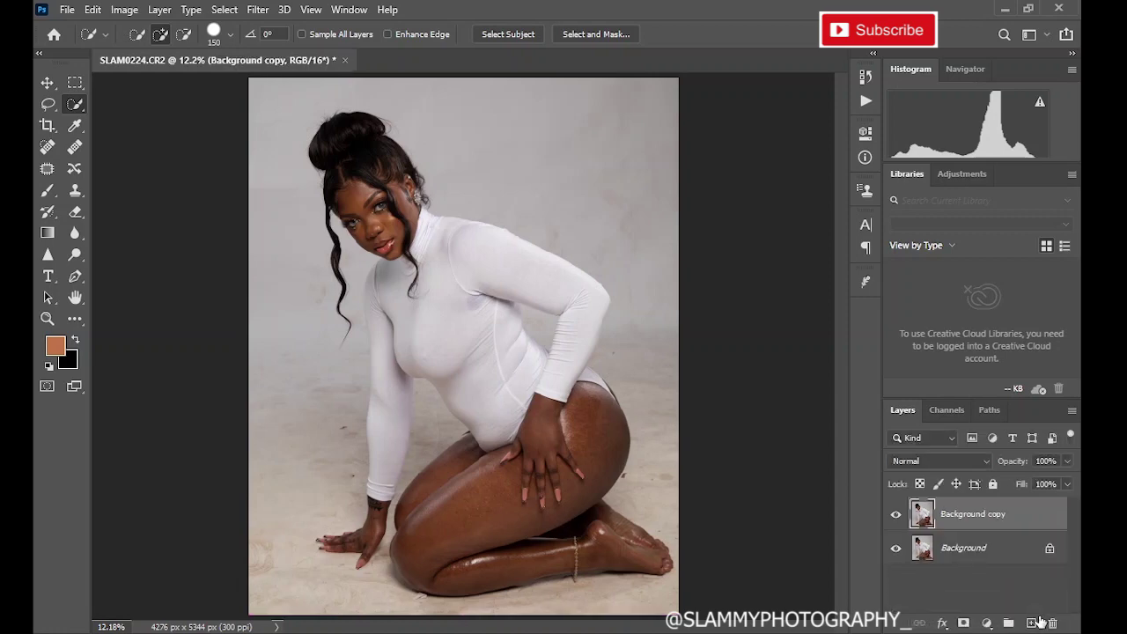
{"action": "double_click", "coordinate": [975, 516]}
{"action": "type", "text": "subject"}
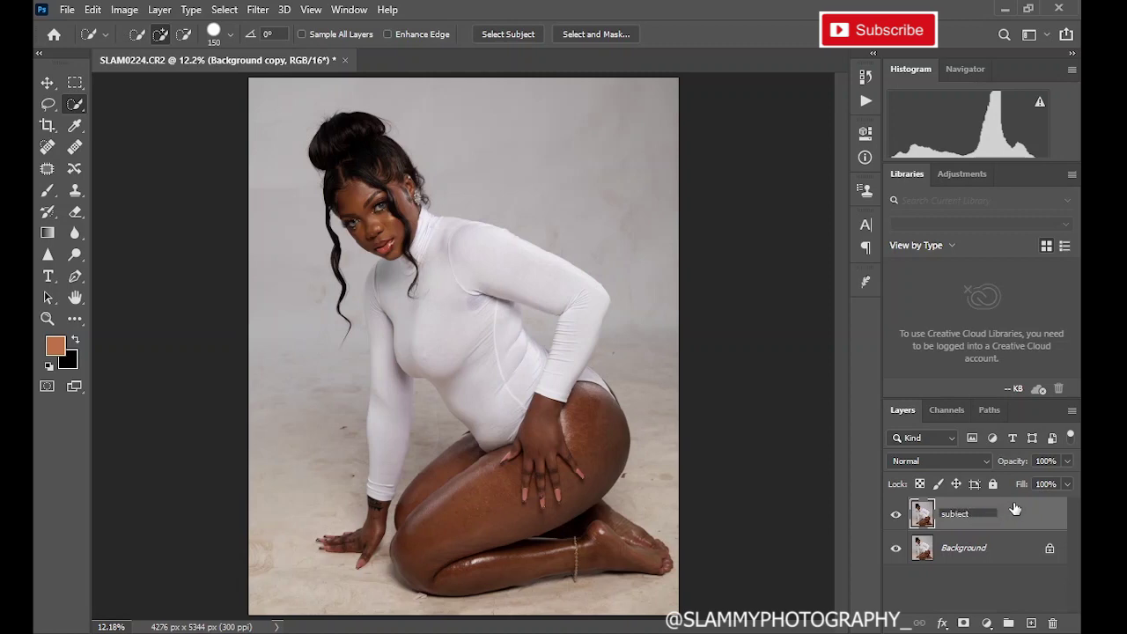
{"action": "key", "text": "Return"}
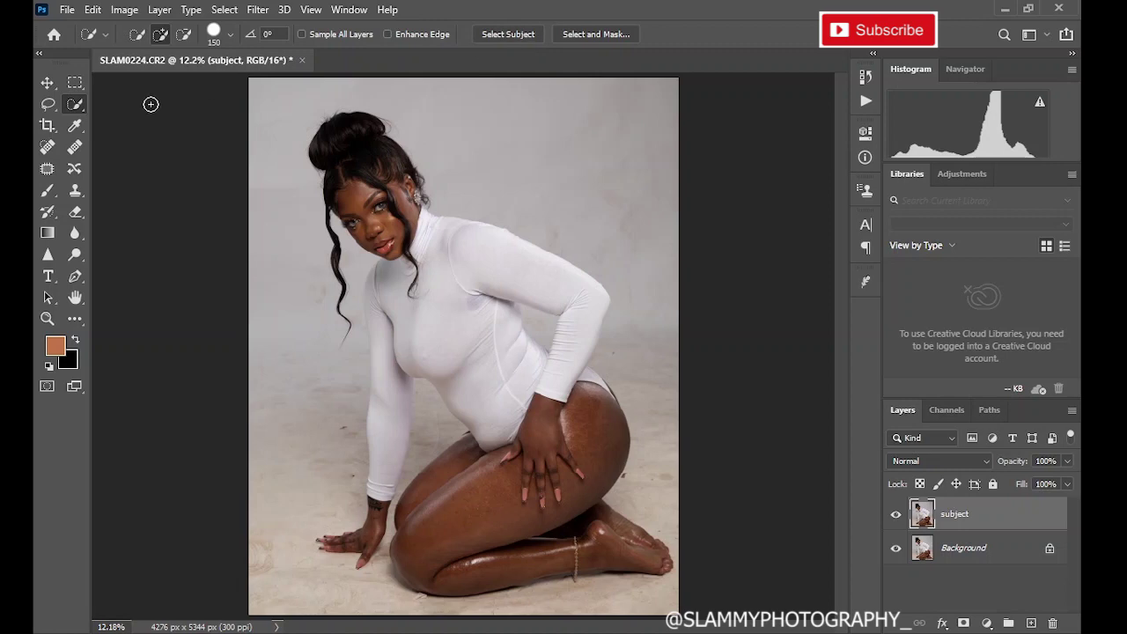
Select the woman automatically with Select Subject and turn the selection into a mask on the "subject" layer.
{"action": "right_click", "coordinate": [75, 107]}
{"action": "left_click", "coordinate": [149, 105]}
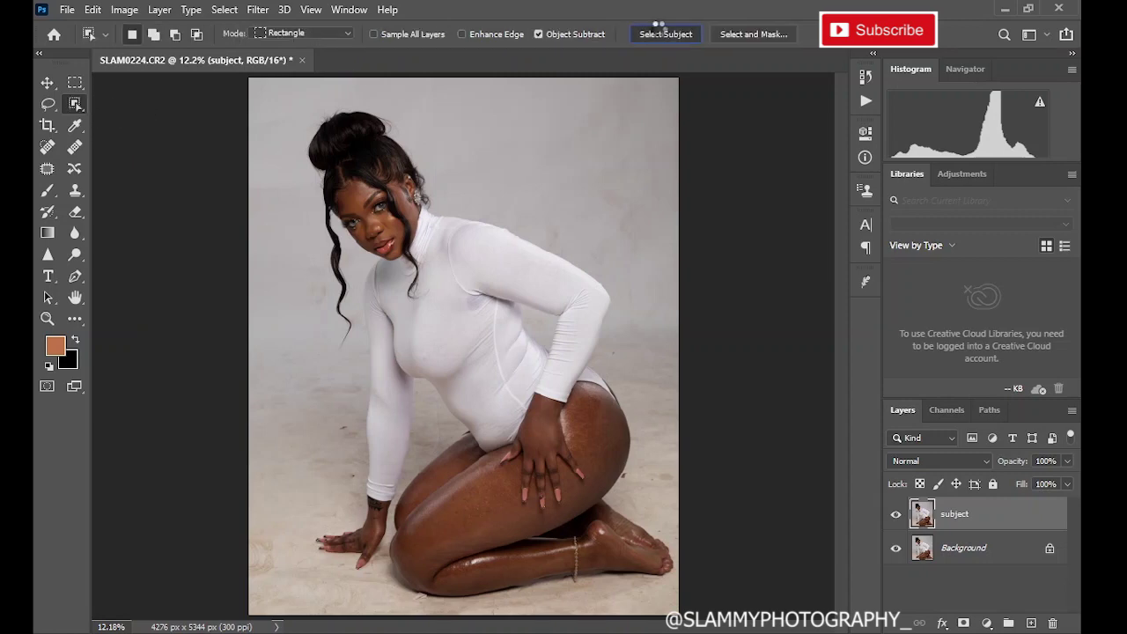
{"action": "left_click", "coordinate": [660, 33]}
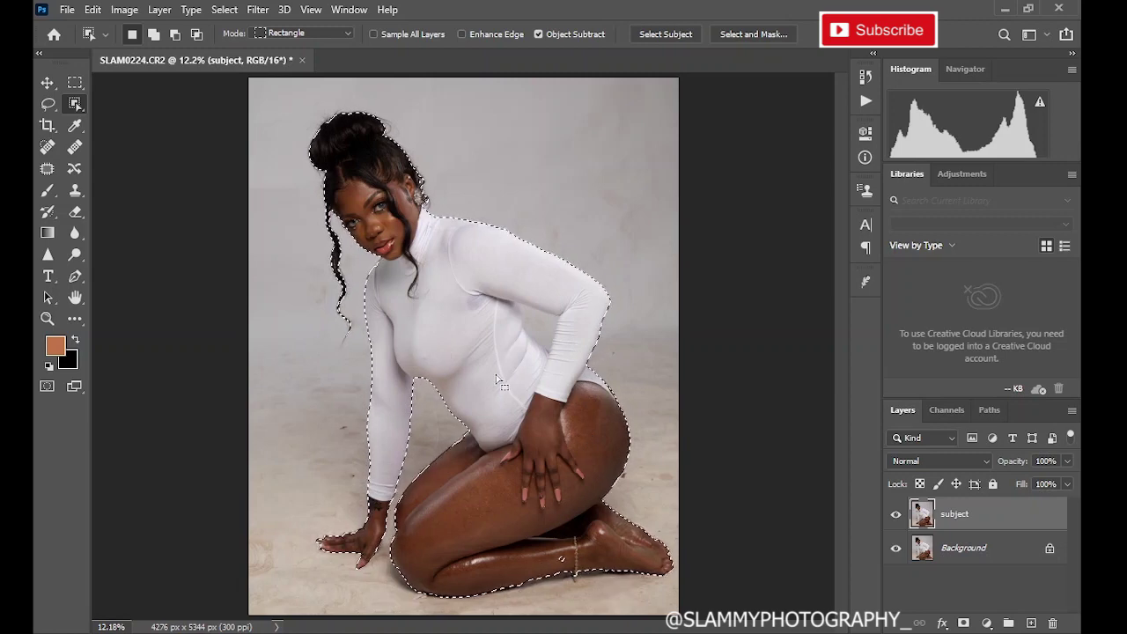
{"action": "left_click", "coordinate": [965, 625]}
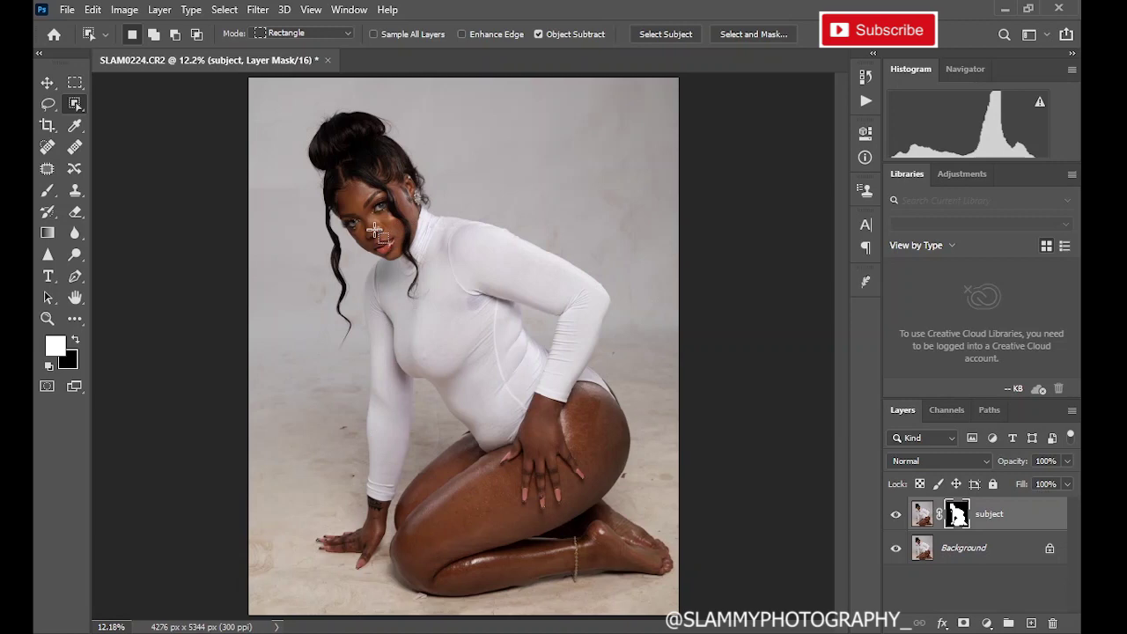
Add a dark burnt-orange Solid Color fill layer directly above the Background layer.
{"action": "left_click", "coordinate": [984, 549]}
{"action": "left_click", "coordinate": [987, 622]}
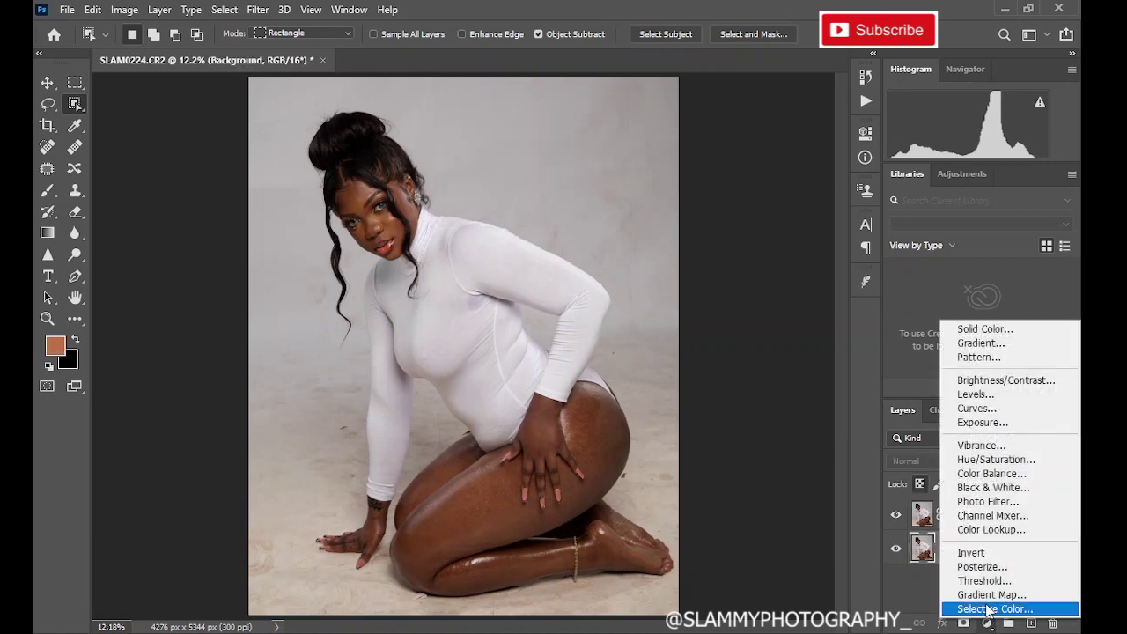
{"action": "left_click", "coordinate": [996, 333]}
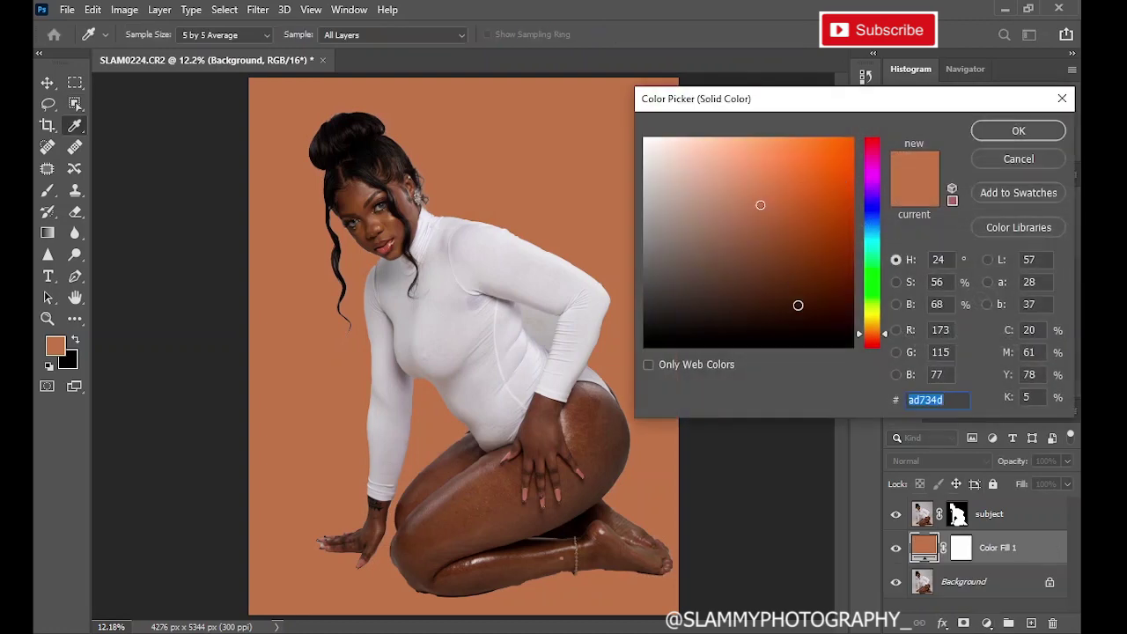
{"action": "mouse_move", "coordinate": [798, 305]}
{"action": "left_mouse_down"}
{"action": "mouse_move", "coordinate": [801, 368]}
{"action": "mouse_move", "coordinate": [800, 216]}
{"action": "mouse_move", "coordinate": [805, 235]}
{"action": "left_mouse_up"}
{"action": "left_click", "coordinate": [1016, 134]}
{"action": "key", "text": "w"}
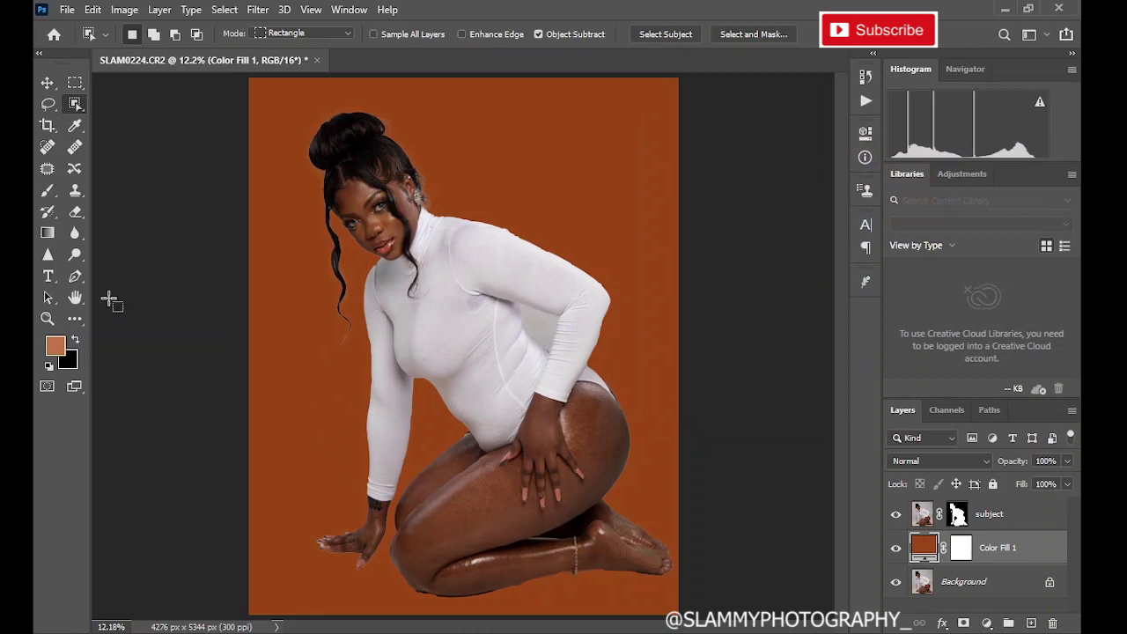
Paint white on the "subject" layer mask with a 100 px brush at 72% flow to restore the hole in the lower leg.
{"action": "left_click", "coordinate": [47, 190]}
{"action": "left_click", "coordinate": [48, 319]}
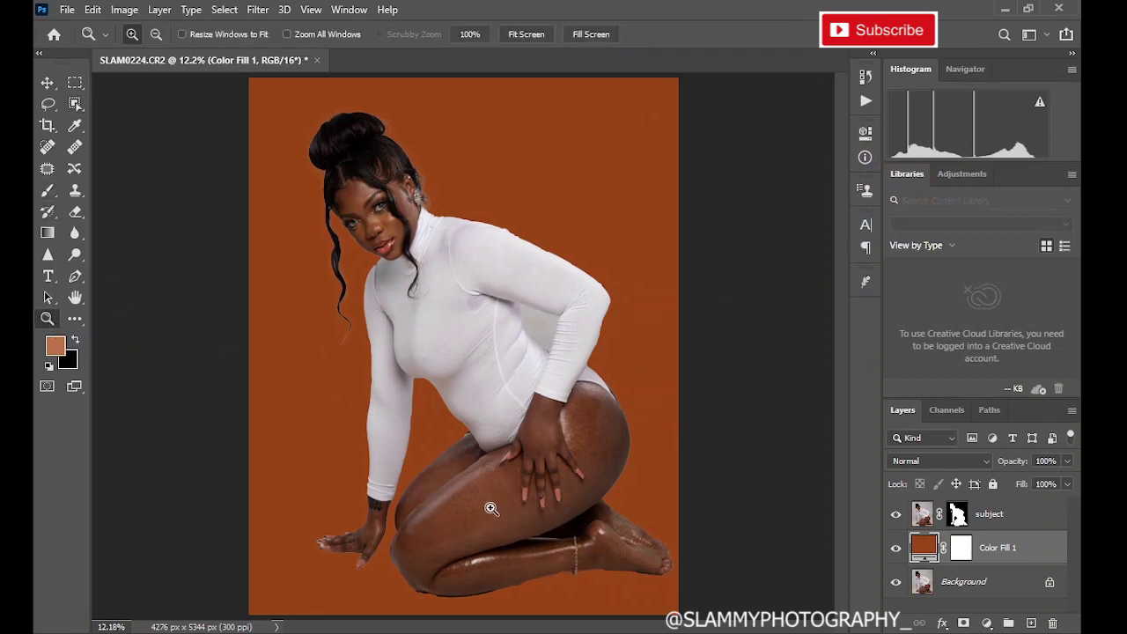
{"action": "left_click_drag", "start_coordinate": [495, 507], "coordinate": [621, 592]}
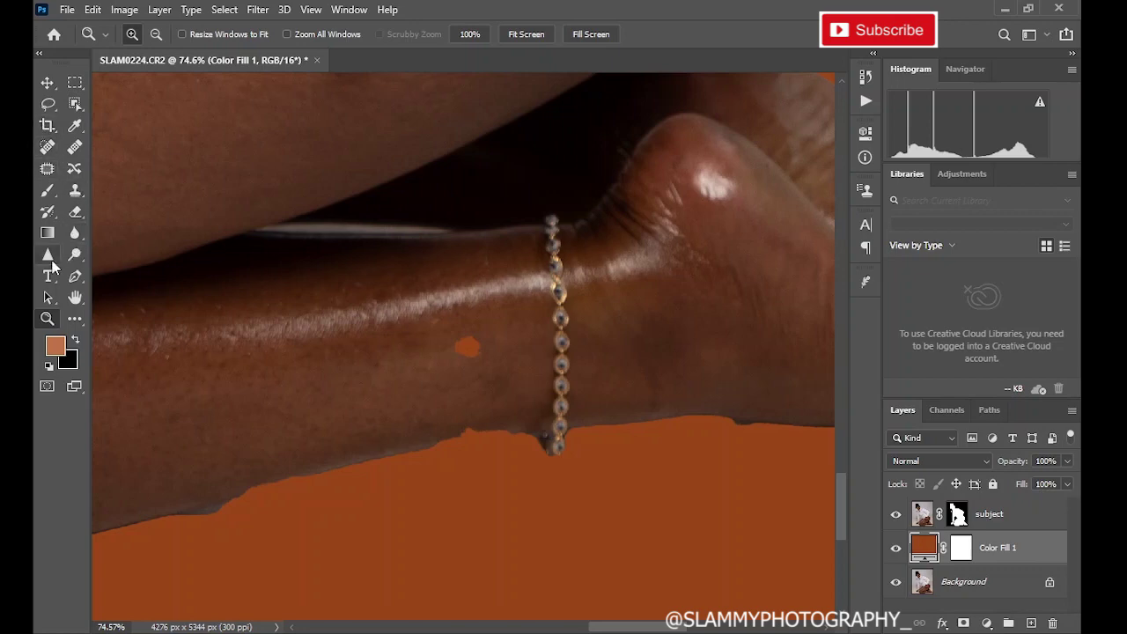
{"action": "left_click", "coordinate": [48, 192]}
{"action": "left_click", "coordinate": [50, 368]}
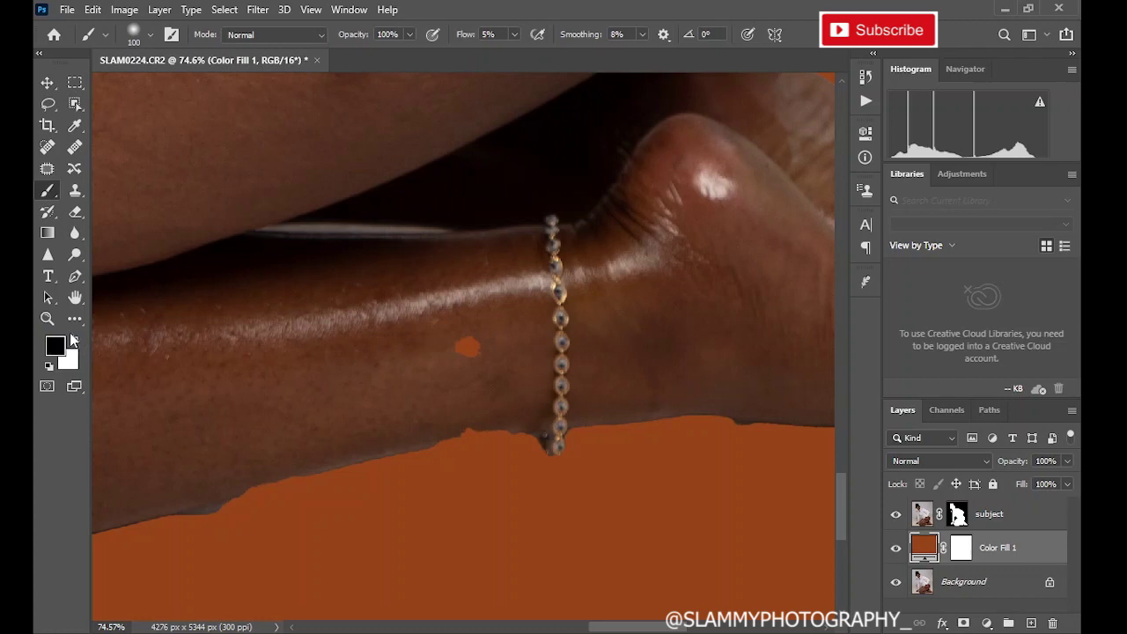
{"action": "left_click", "coordinate": [76, 341]}
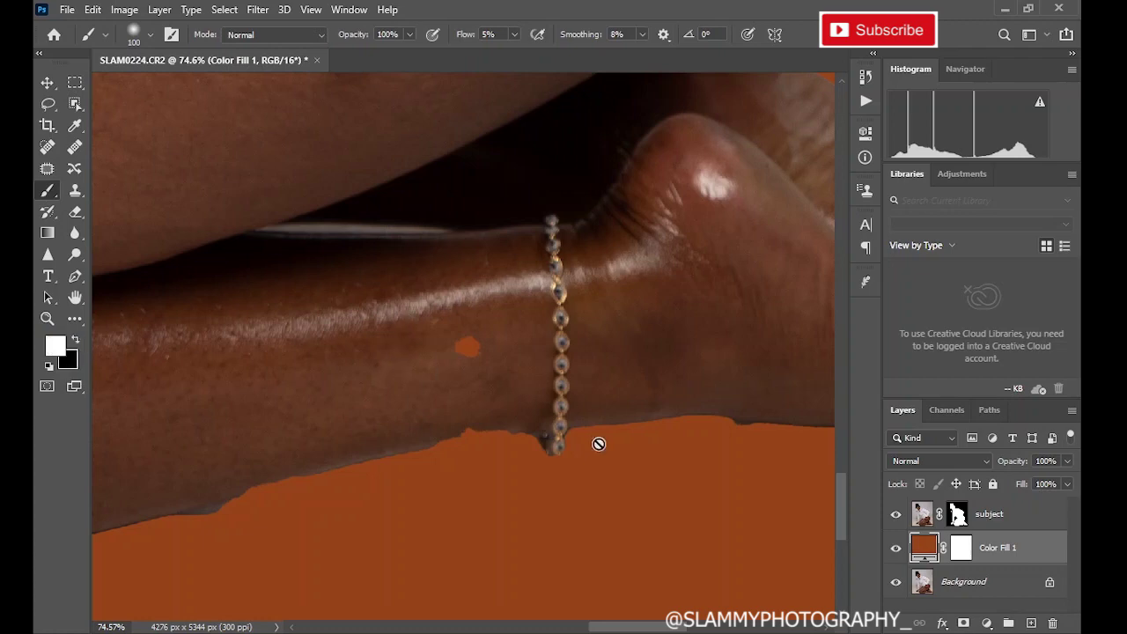
{"action": "left_click", "coordinate": [959, 514]}
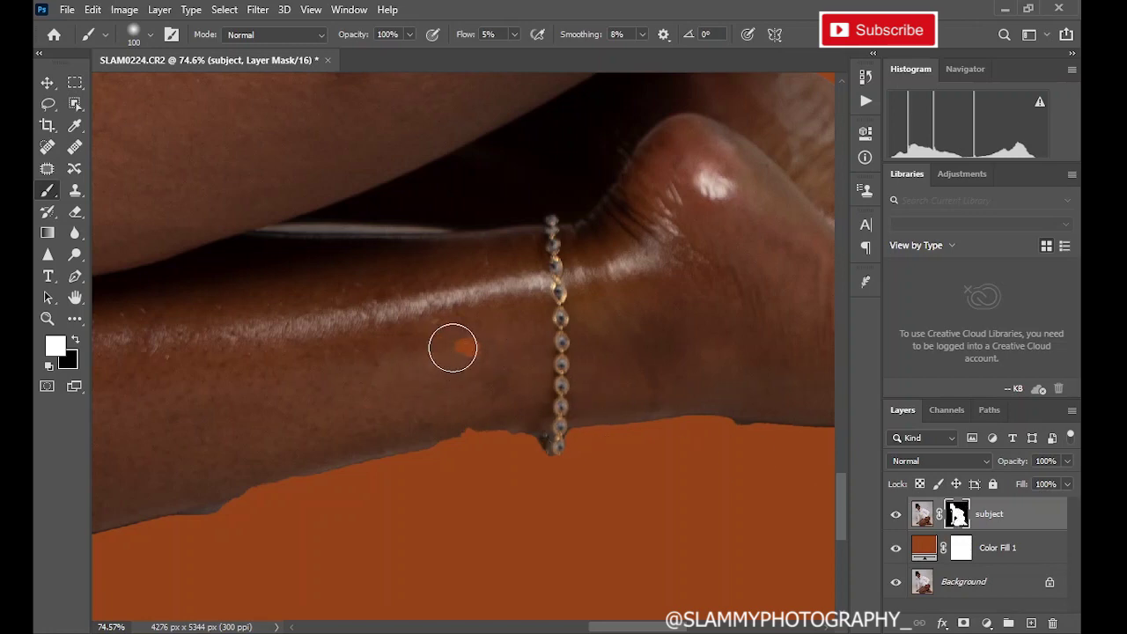
{"action": "left_click_drag", "start_coordinate": [452, 344], "coordinate": [487, 354]}
{"action": "left_click_drag", "start_coordinate": [464, 37], "coordinate": [520, 60]}
{"action": "left_click_drag", "start_coordinate": [475, 370], "coordinate": [443, 357]}
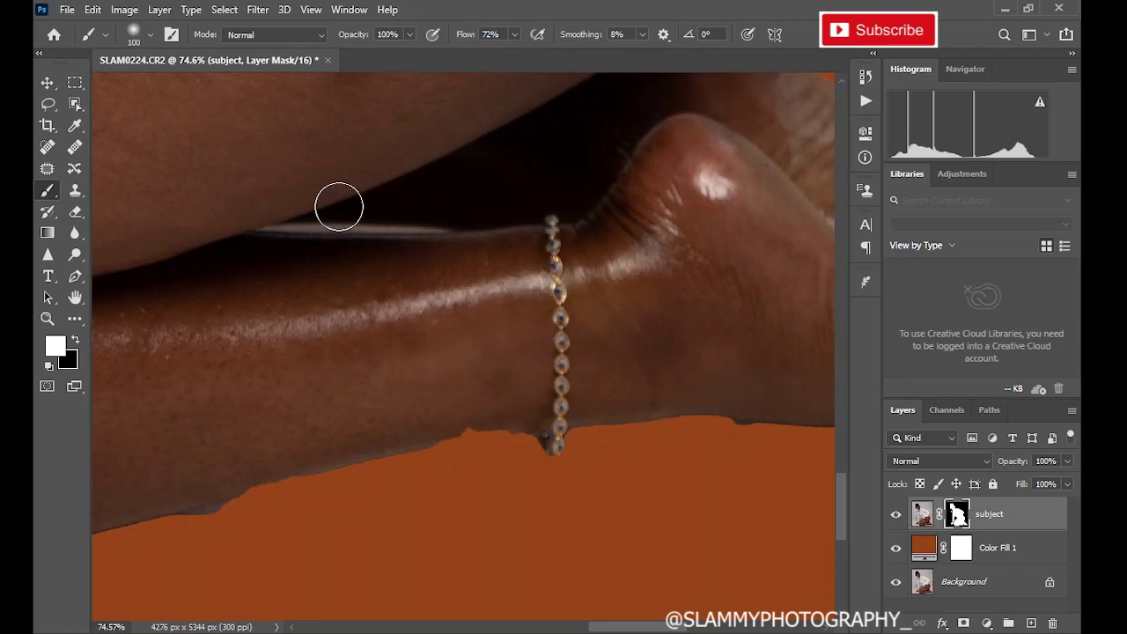
Select the grey backdrop showing between the bent arm and the waist with the Quick Selection tool.
{"action": "mouse_move", "coordinate": [327, 197]}
{"action": "left_mouse_down"}
{"action": "mouse_move", "coordinate": [481, 511]}
{"action": "mouse_move", "coordinate": [440, 624]}
{"action": "mouse_move", "coordinate": [438, 411]}
{"action": "mouse_move", "coordinate": [370, 264]}
{"action": "mouse_move", "coordinate": [317, 255]}
{"action": "left_mouse_up"}
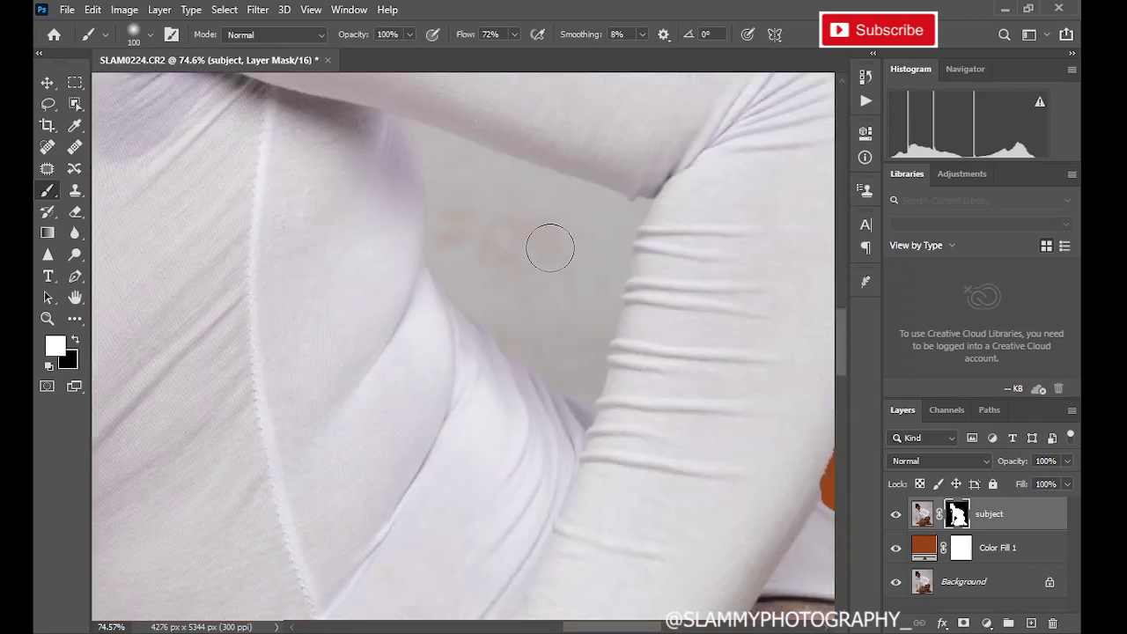
{"action": "left_click", "coordinate": [76, 107]}
{"action": "left_click", "coordinate": [123, 120]}
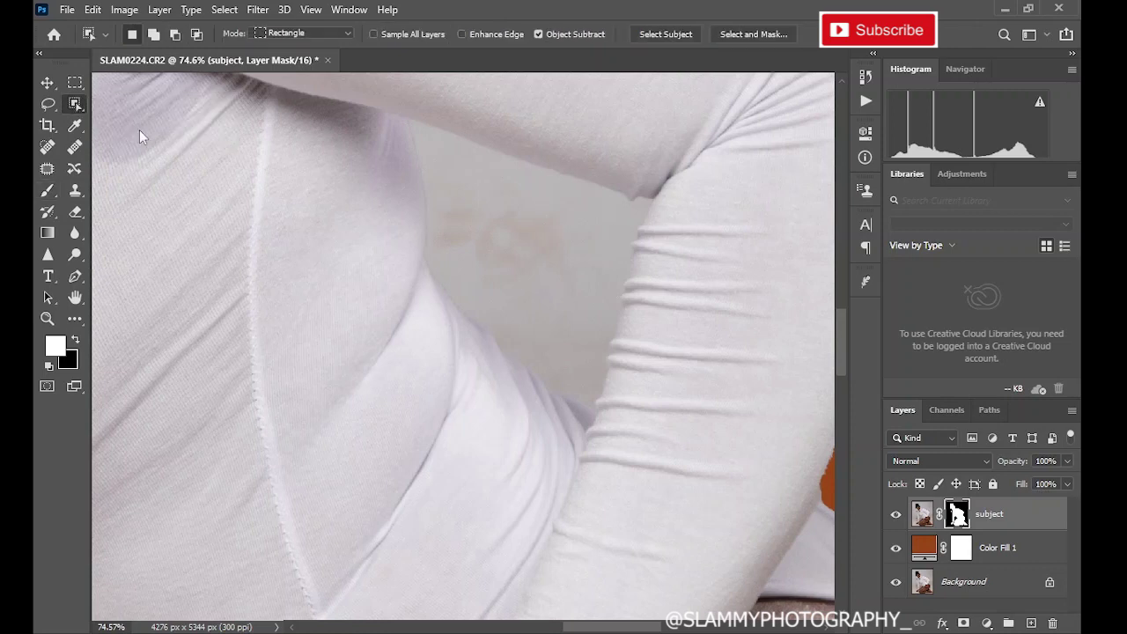
{"action": "mouse_move", "coordinate": [537, 244]}
{"action": "left_mouse_down"}
{"action": "mouse_move", "coordinate": [499, 219]}
{"action": "mouse_move", "coordinate": [511, 226]}
{"action": "mouse_move", "coordinate": [470, 176]}
{"action": "mouse_move", "coordinate": [473, 188]}
{"action": "left_mouse_up"}
Refine the gap selection along the sleeve and waist edges with a 35 px Quick Selection brush, adding missed corners and subtracting spill.
{"action": "key", "text": "bracketleft"}
{"action": "key", "text": "bracketleft"}
{"action": "key", "text": "bracketleft"}
{"action": "key", "text": "bracketleft"}
{"action": "key", "text": "bracketleft"}
{"action": "key", "text": "bracketleft"}
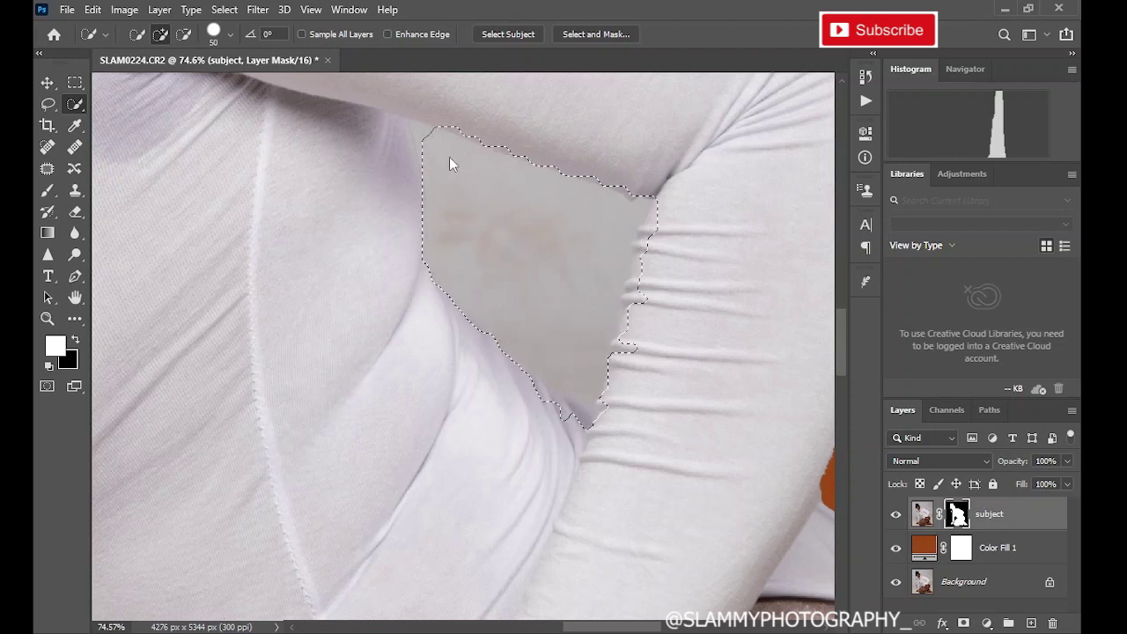
{"action": "key", "text": "bracketleft"}
{"action": "key", "text": "bracketleft"}
{"action": "key", "text": "bracketleft"}
{"action": "key", "text": "bracketleft"}
{"action": "key", "text": "bracketleft"}
{"action": "mouse_move", "coordinate": [431, 141]}
{"action": "left_mouse_down"}
{"action": "mouse_move", "coordinate": [419, 134]}
{"action": "mouse_move", "coordinate": [446, 151]}
{"action": "left_mouse_up"}
{"action": "key", "text": "bracketleft"}
{"action": "key", "text": "bracketleft"}
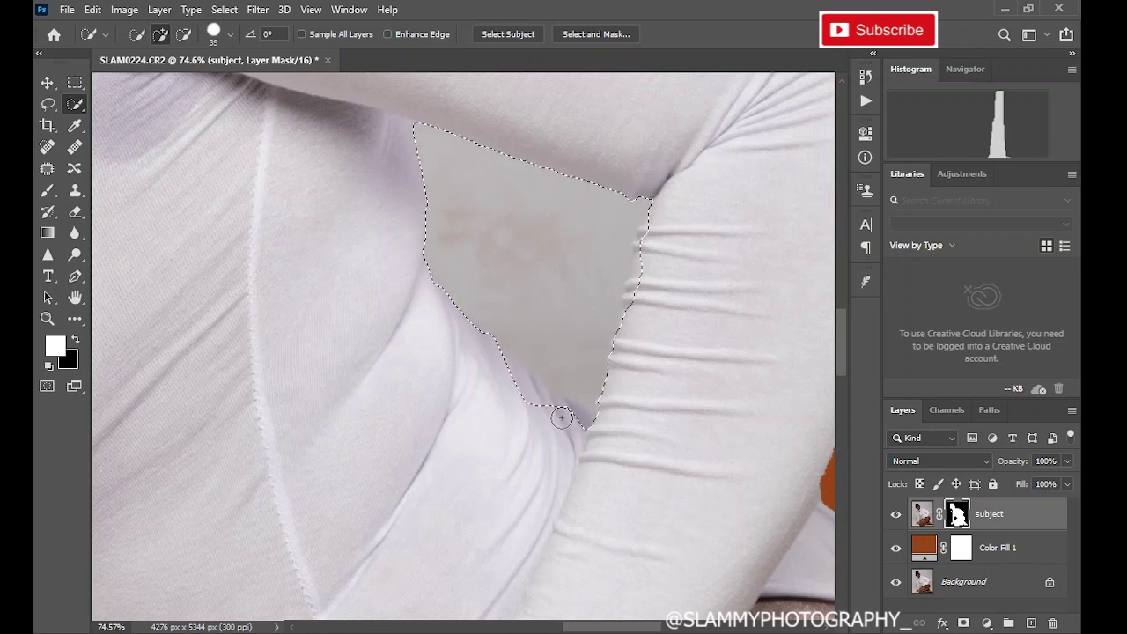
{"action": "key", "text": "alt"}
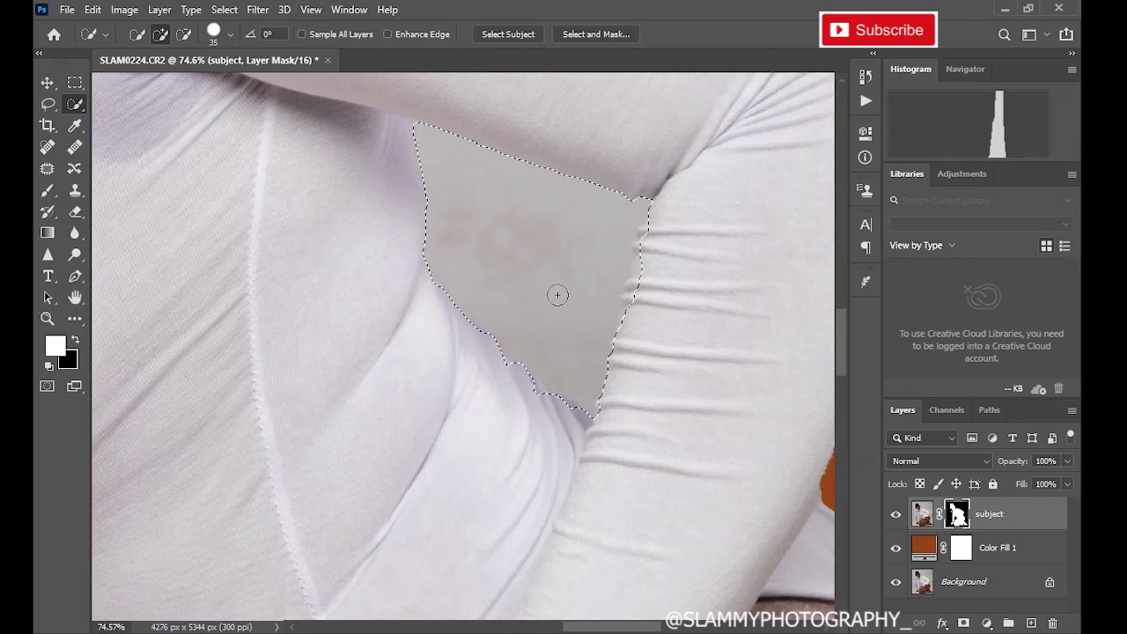
Paint black on the "subject" mask inside the selection with a 250 px brush to hide the old backdrop, and deselect.
{"action": "left_click", "coordinate": [47, 190]}
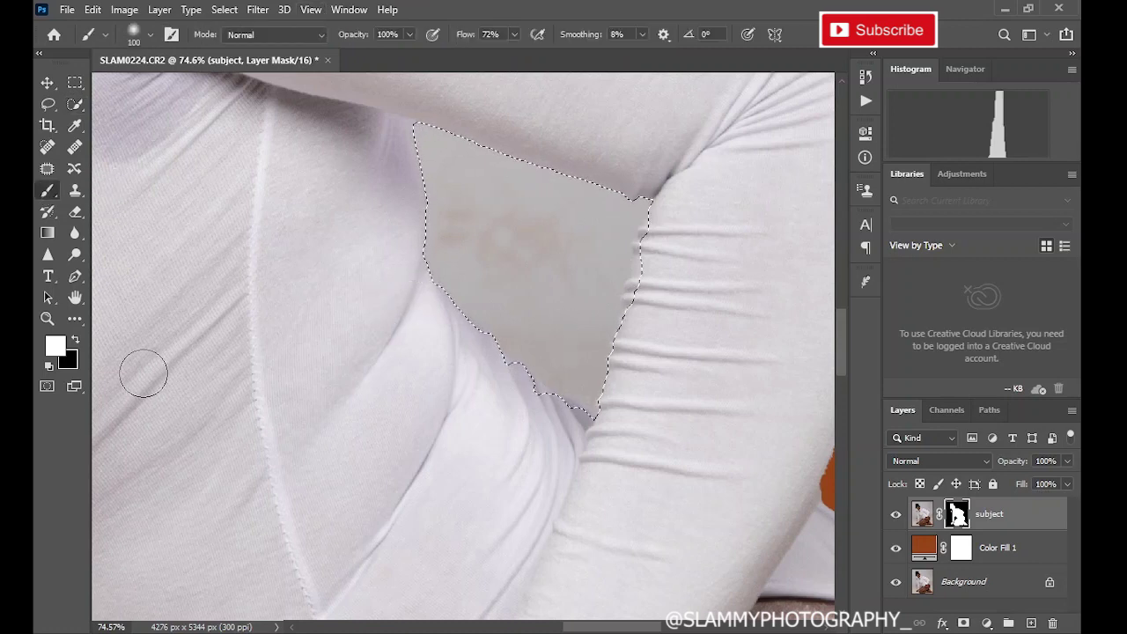
{"action": "key", "text": "bracketright"}
{"action": "key", "text": "bracketright"}
{"action": "key", "text": "bracketright"}
{"action": "key", "text": "bracketright"}
{"action": "key", "text": "bracketright"}
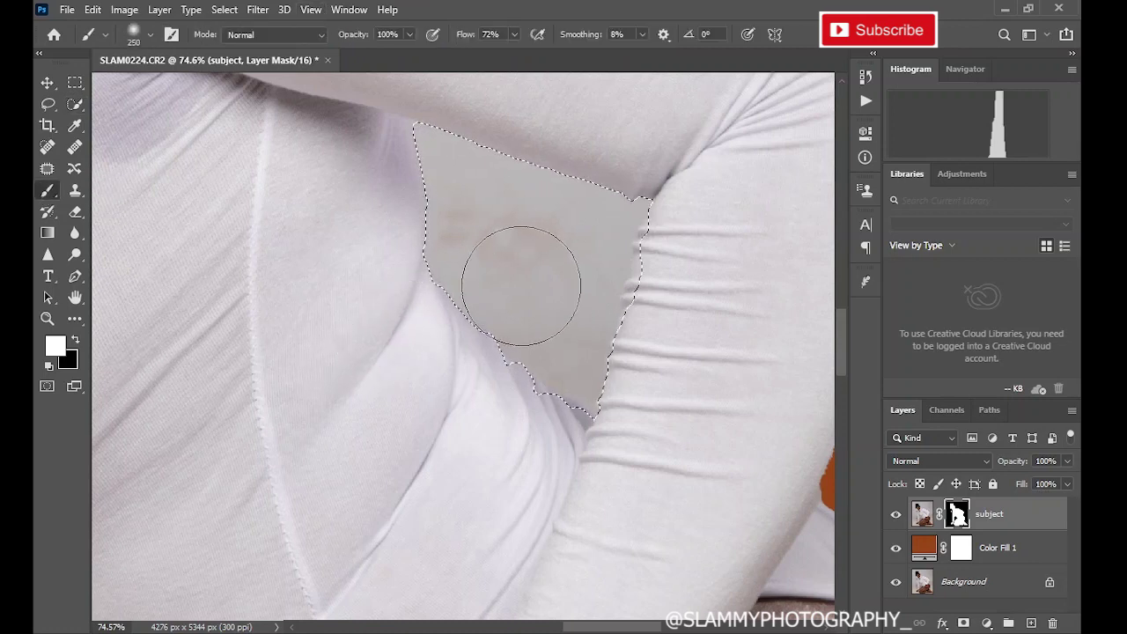
{"action": "left_click", "coordinate": [73, 344]}
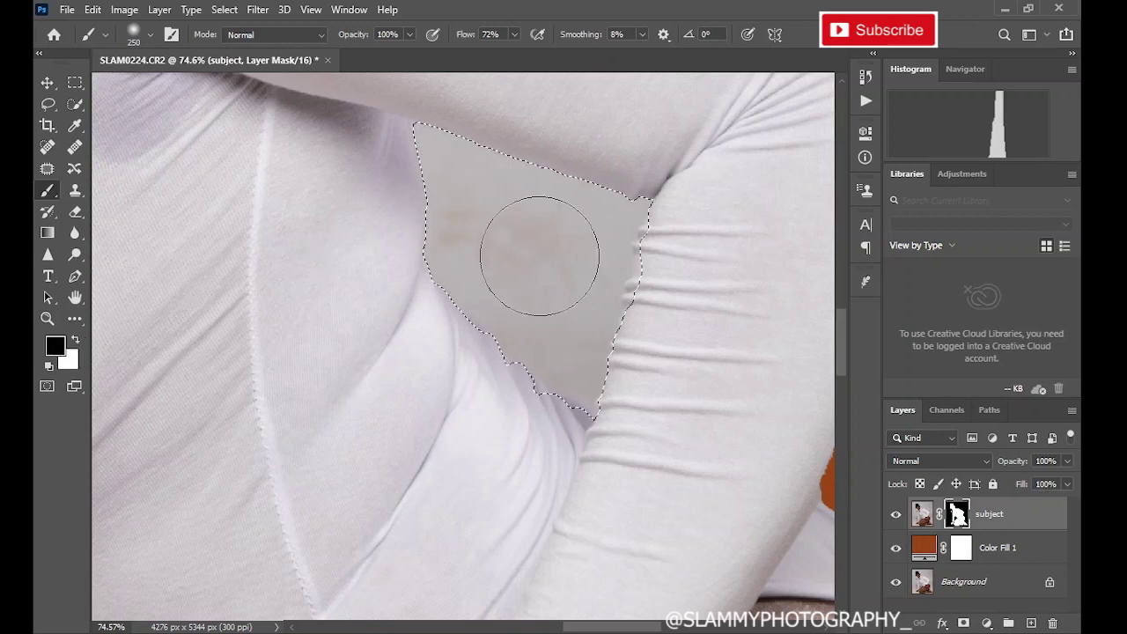
{"action": "mouse_move", "coordinate": [536, 247]}
{"action": "left_mouse_down"}
{"action": "mouse_move", "coordinate": [516, 221]}
{"action": "mouse_move", "coordinate": [590, 370]}
{"action": "mouse_move", "coordinate": [428, 202]}
{"action": "mouse_move", "coordinate": [428, 114]}
{"action": "mouse_move", "coordinate": [617, 126]}
{"action": "mouse_move", "coordinate": [594, 182]}
{"action": "mouse_move", "coordinate": [625, 345]}
{"action": "mouse_move", "coordinate": [591, 332]}
{"action": "mouse_move", "coordinate": [549, 133]}
{"action": "mouse_move", "coordinate": [391, 79]}
{"action": "left_mouse_up"}
{"action": "left_click", "coordinate": [311, 9]}
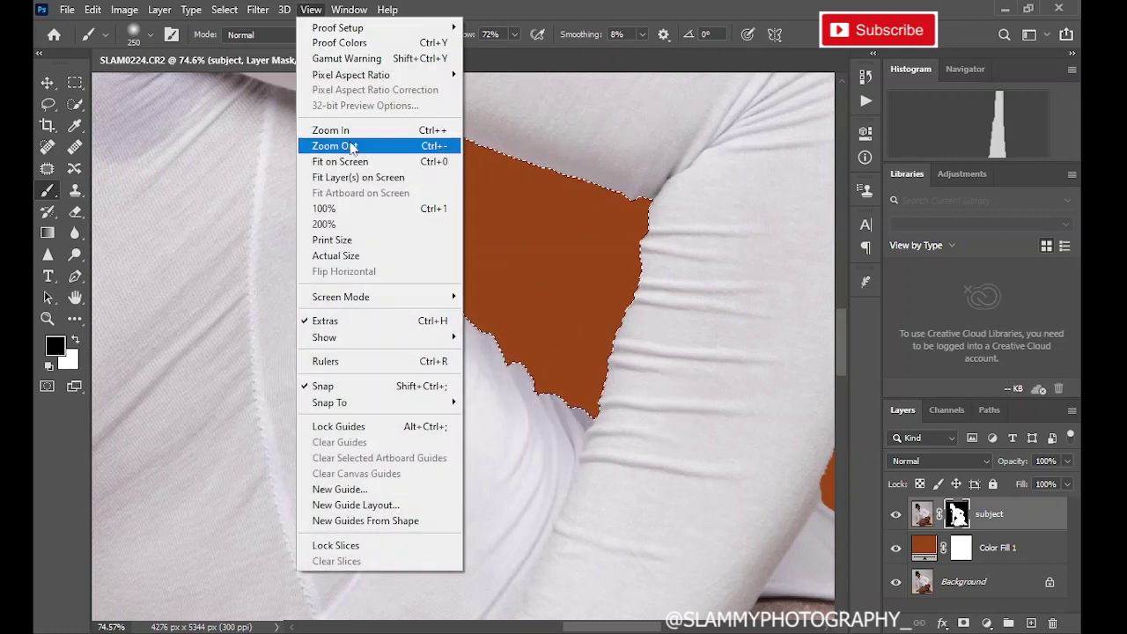
{"action": "left_click", "coordinate": [352, 158]}
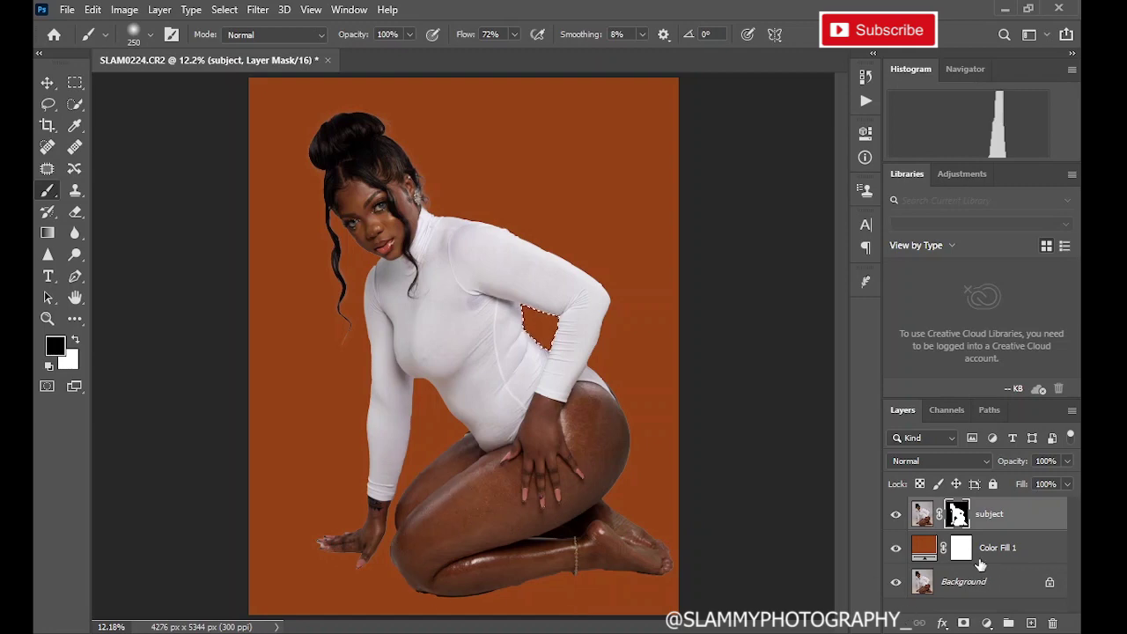
{"action": "left_click", "coordinate": [225, 9]}
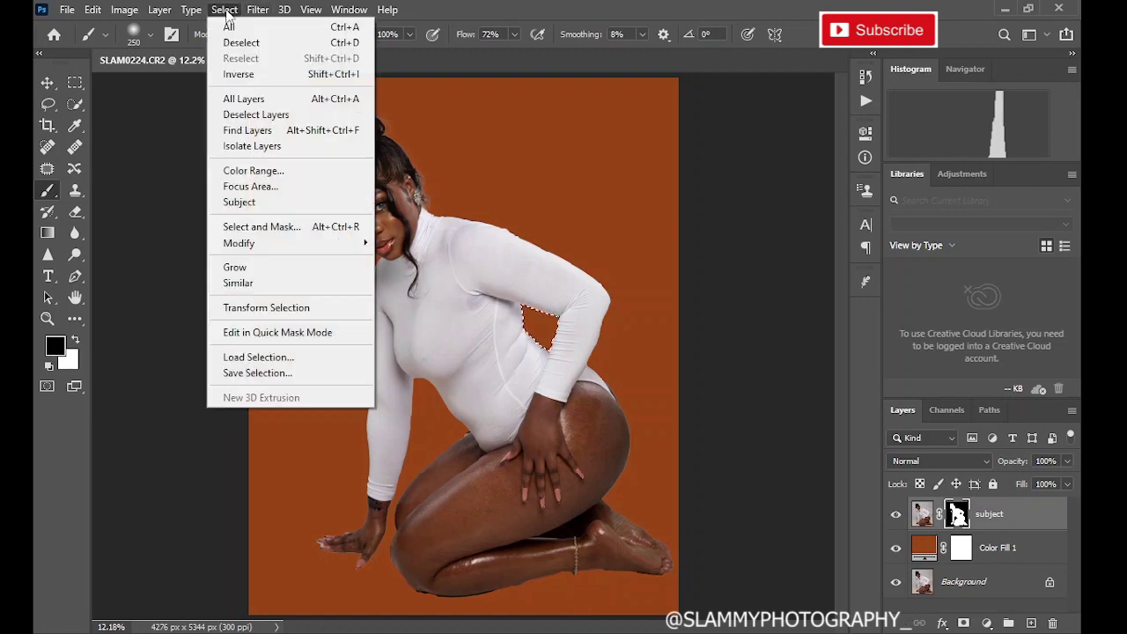
{"action": "left_click", "coordinate": [234, 41]}
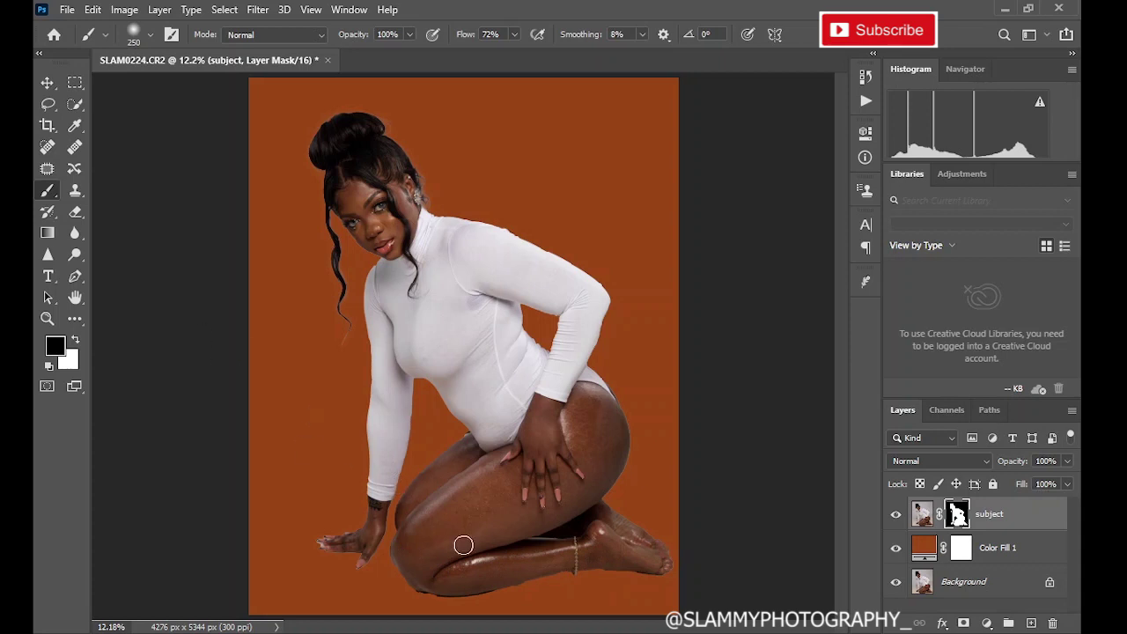
Set the brush flow to 14% with white as the foreground colour for retouching the "subject" mask.
{"action": "left_click_drag", "start_coordinate": [473, 42], "coordinate": [415, 70]}
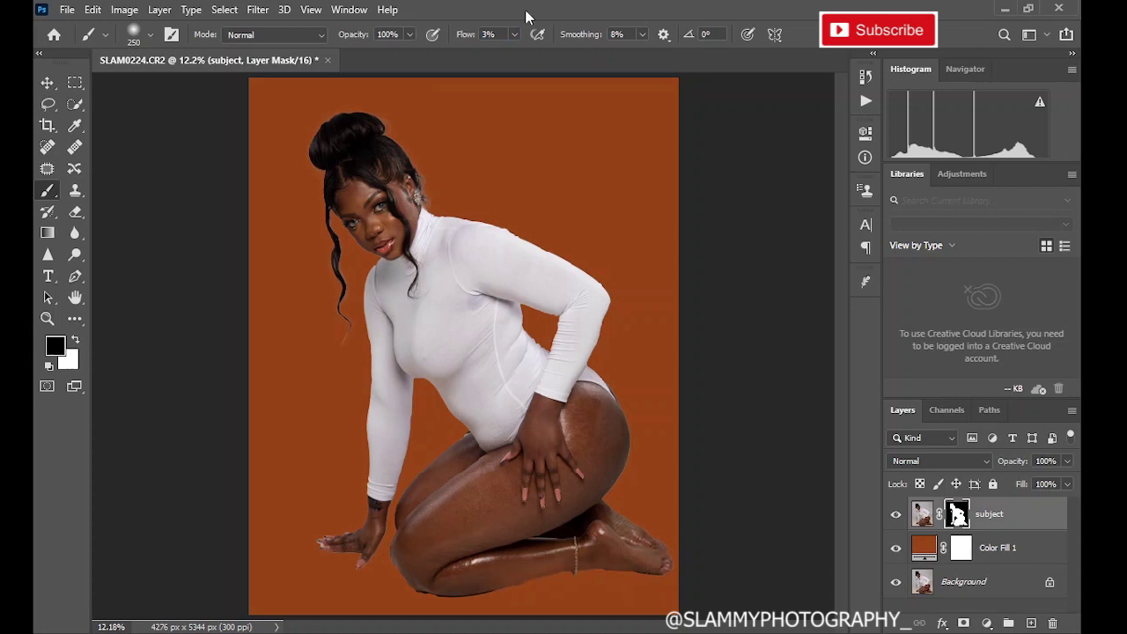
{"action": "left_click_drag", "start_coordinate": [454, 40], "coordinate": [472, 41]}
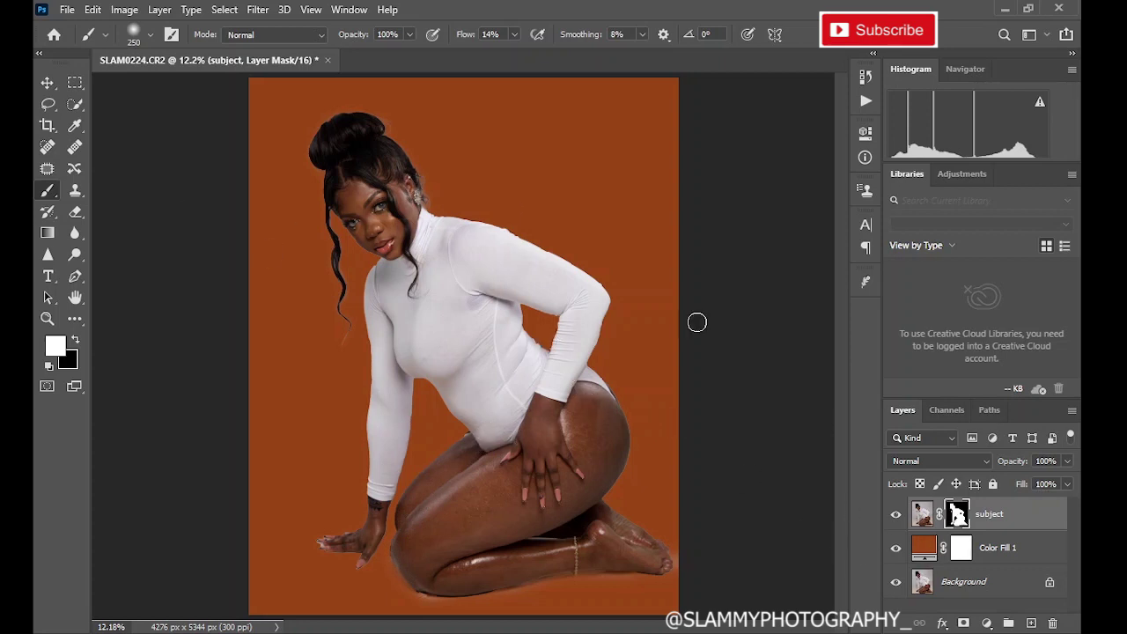
Change the solid colour fill to the warm light grey afa59f.
{"action": "double_click", "coordinate": [921, 548]}
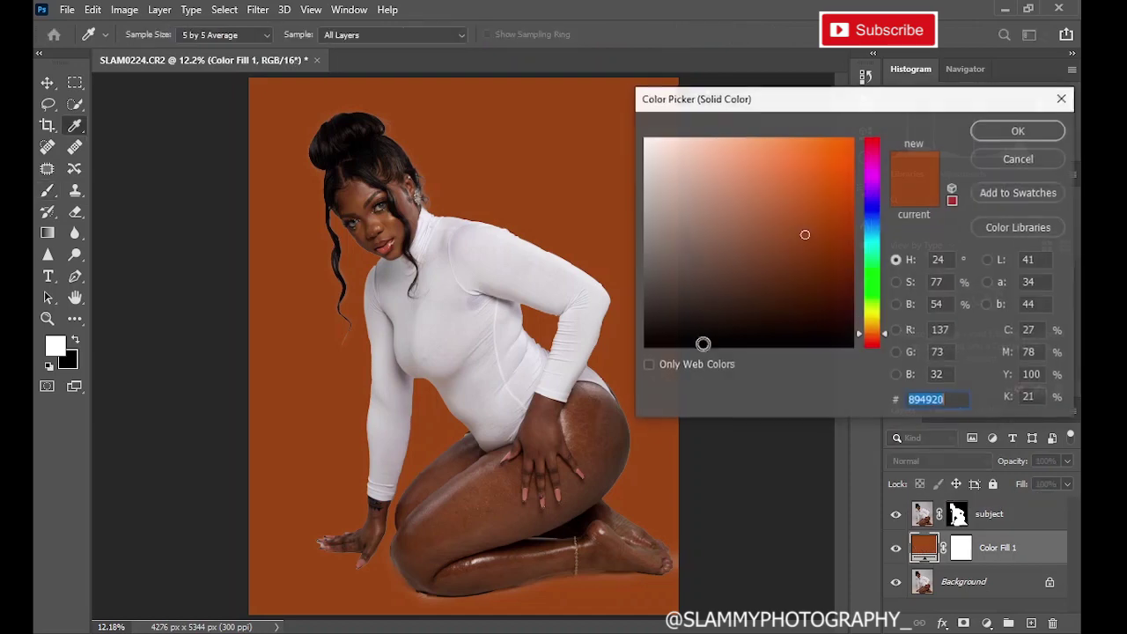
{"action": "left_click_drag", "start_coordinate": [805, 231], "coordinate": [615, 104]}
{"action": "left_click_drag", "start_coordinate": [696, 163], "coordinate": [663, 203]}
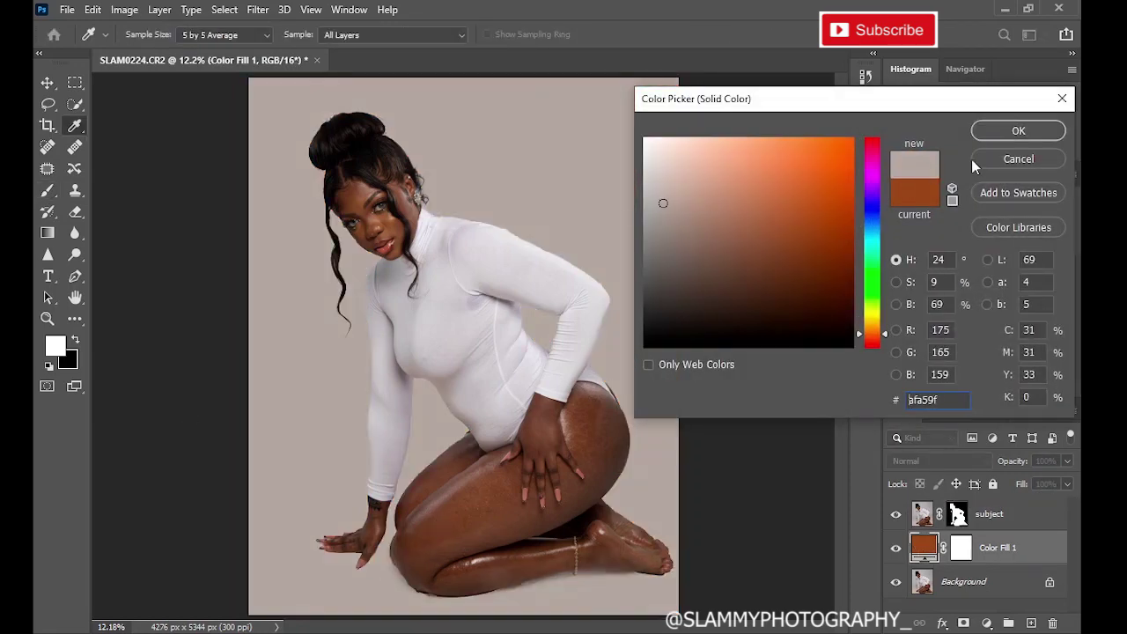
{"action": "left_click", "coordinate": [1019, 130]}
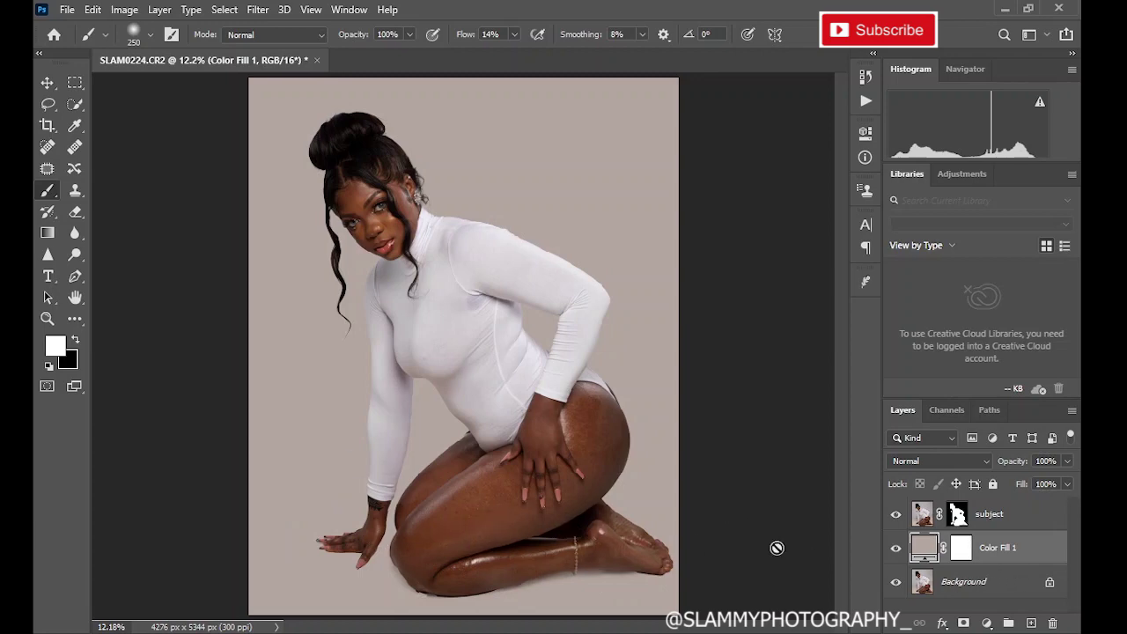
Blend the colour fill with the original backdrop by splitting the dark Blend If slider of This Layer to 40 / 209.
{"action": "double_click", "coordinate": [1034, 561]}
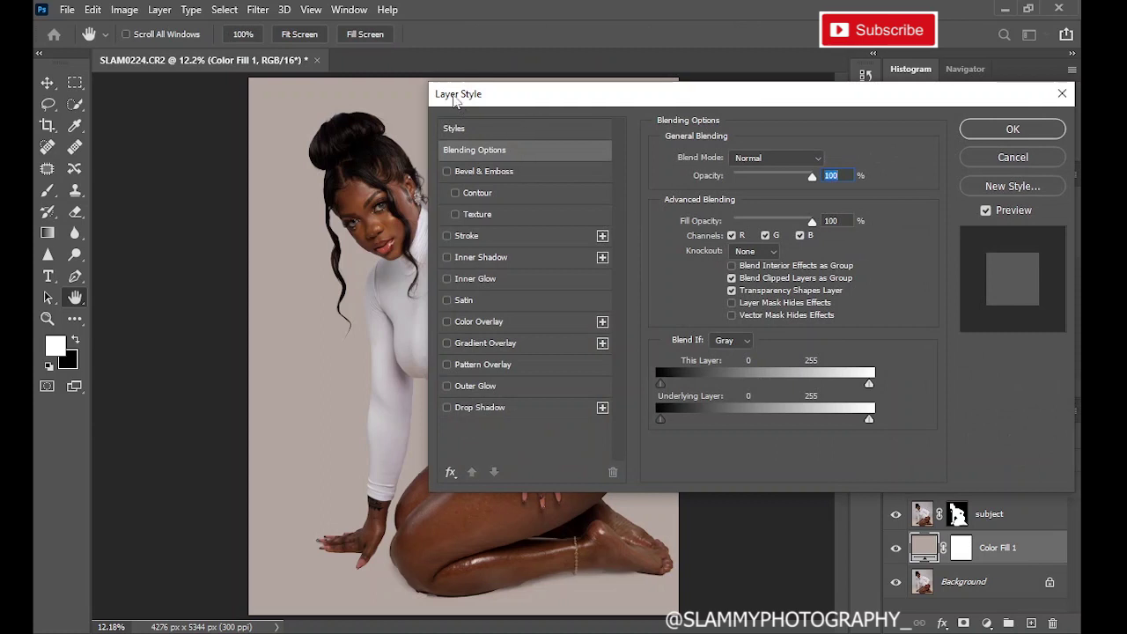
{"action": "left_click_drag", "start_coordinate": [456, 106], "coordinate": [497, 92]}
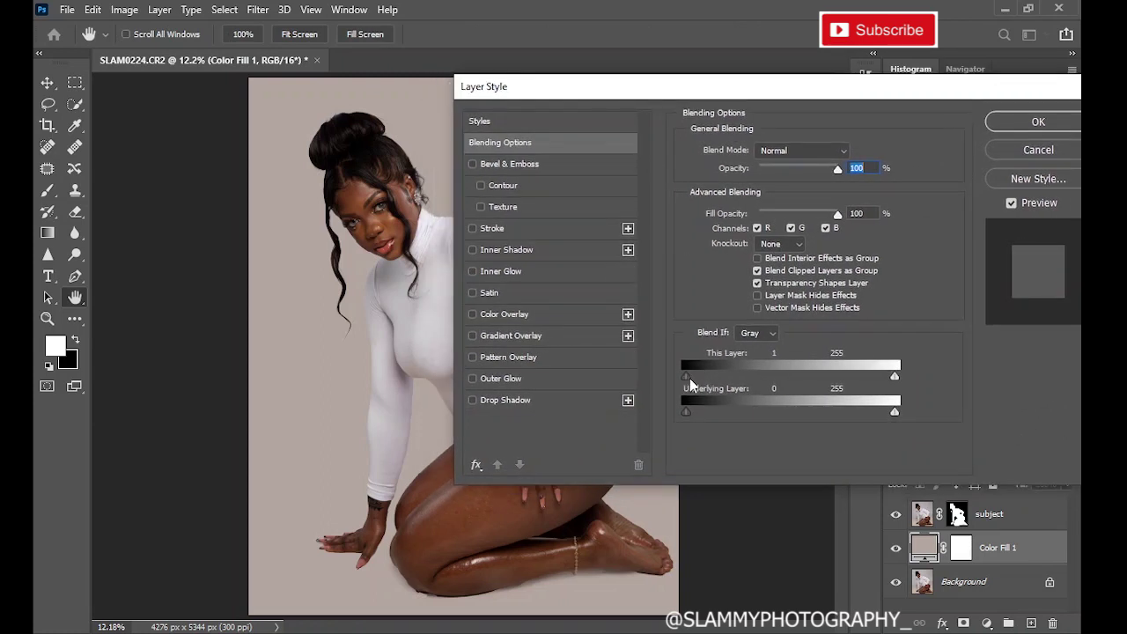
{"action": "left_click_drag", "start_coordinate": [690, 378], "coordinate": [836, 399]}
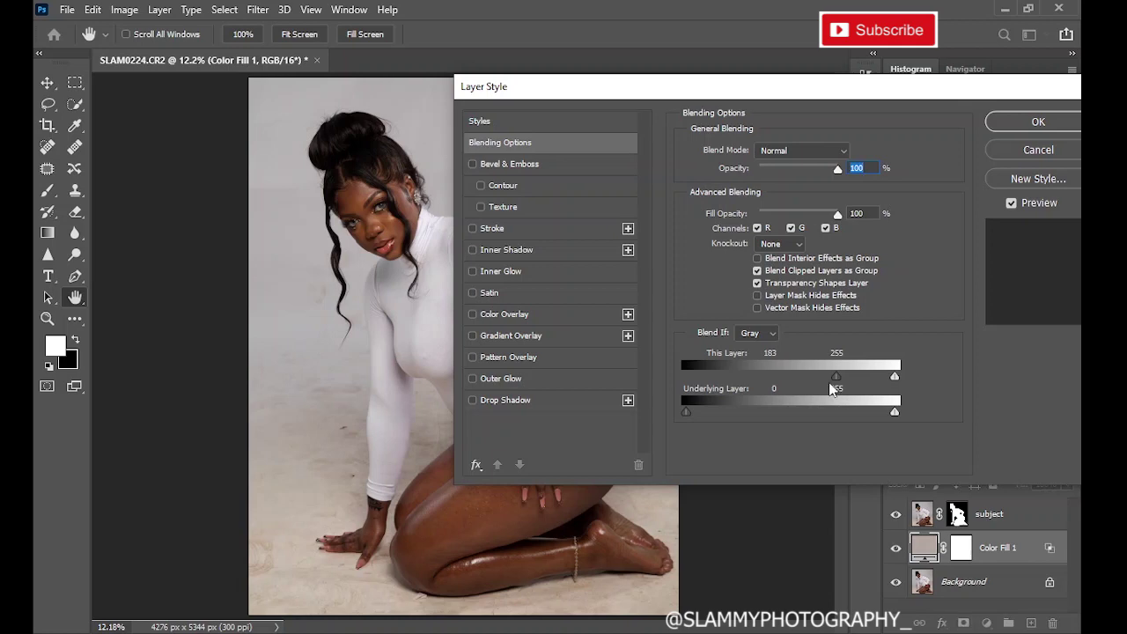
{"action": "left_click_drag", "start_coordinate": [686, 82], "coordinate": [842, 30]}
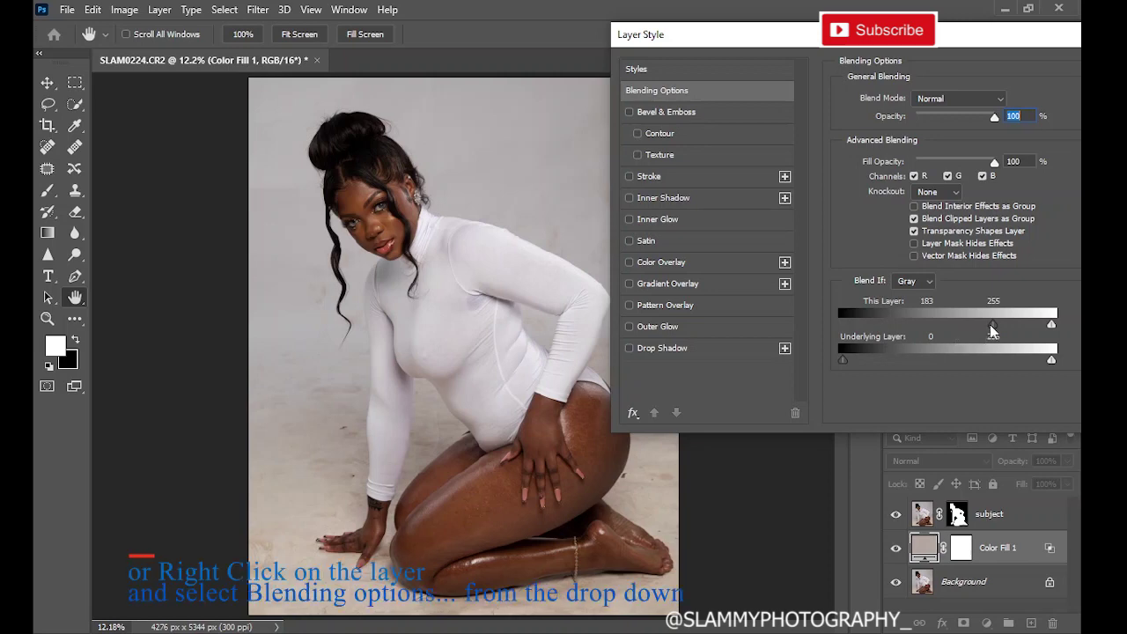
{"action": "key", "text": "alt"}
{"action": "left_click_drag", "start_coordinate": [992, 331], "coordinate": [884, 336]}
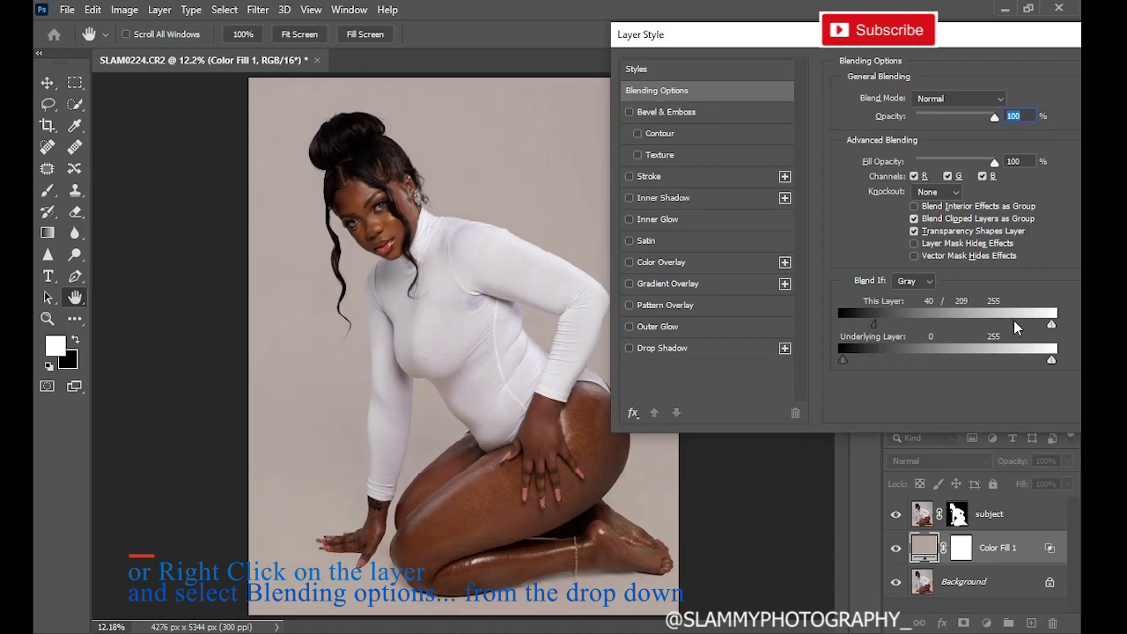
{"action": "left_click_drag", "start_coordinate": [925, 37], "coordinate": [724, 37]}
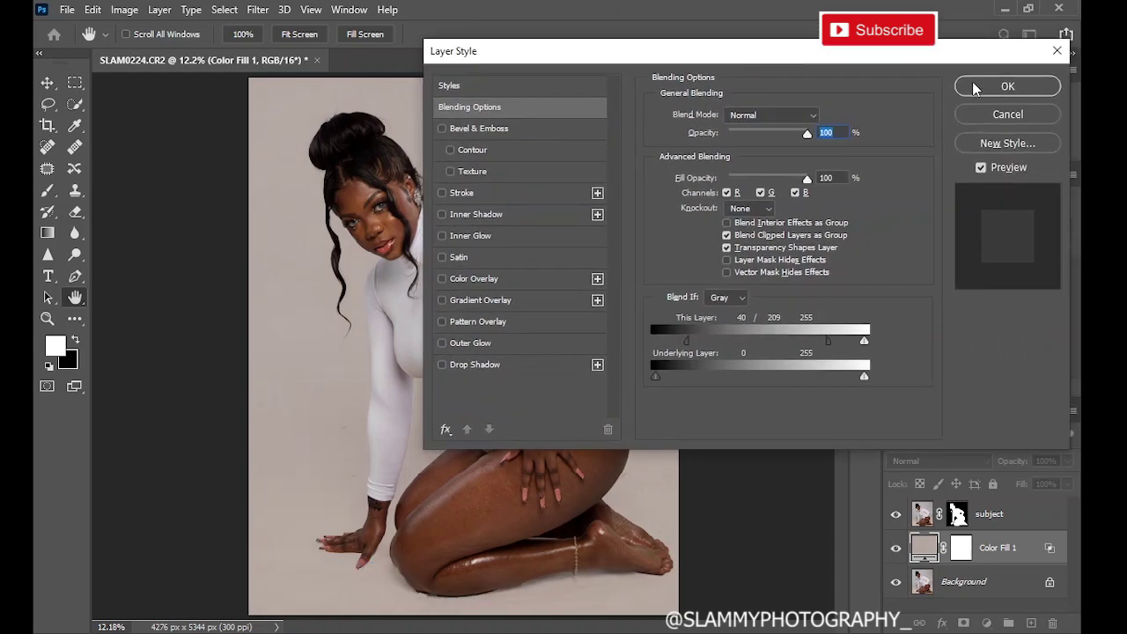
{"action": "left_click", "coordinate": [976, 83]}
Toggle the colour fill layer's visibility to compare the backdrop with and without it.
{"action": "left_click", "coordinate": [898, 548]}
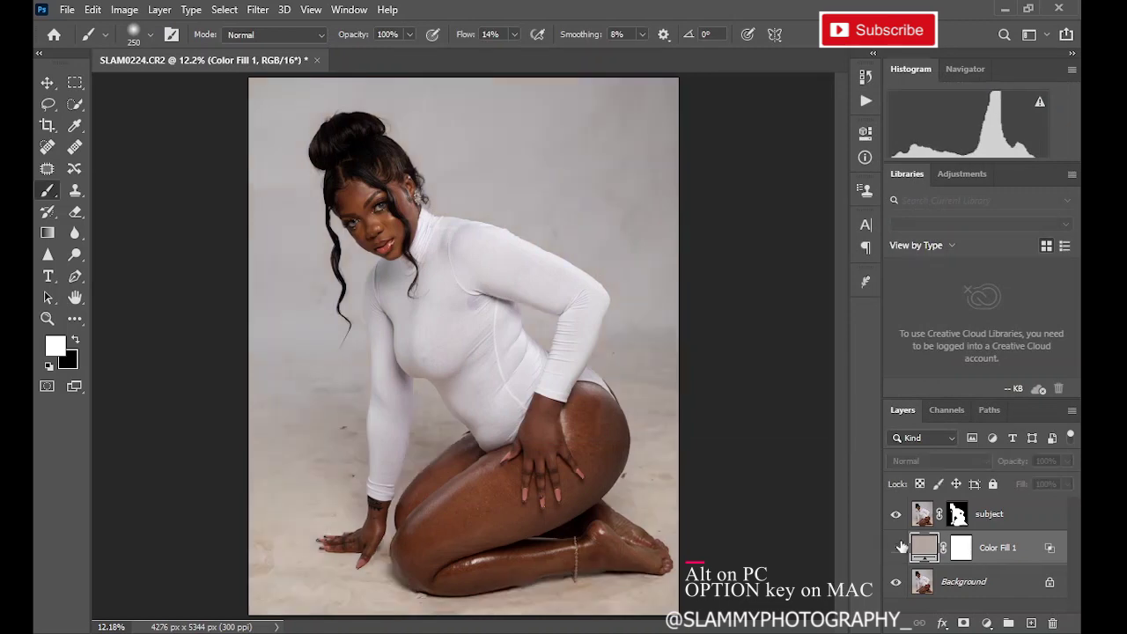
{"action": "left_click", "coordinate": [898, 548]}
{"action": "left_click", "coordinate": [897, 548]}
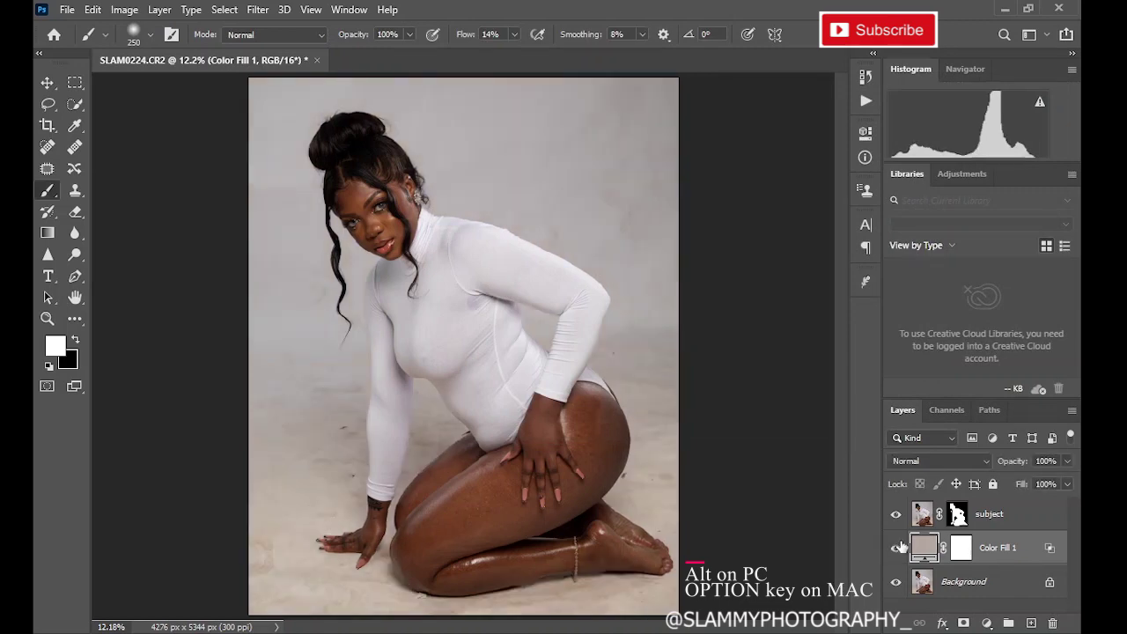
{"action": "left_click", "coordinate": [898, 548]}
{"action": "left_click", "coordinate": [897, 548]}
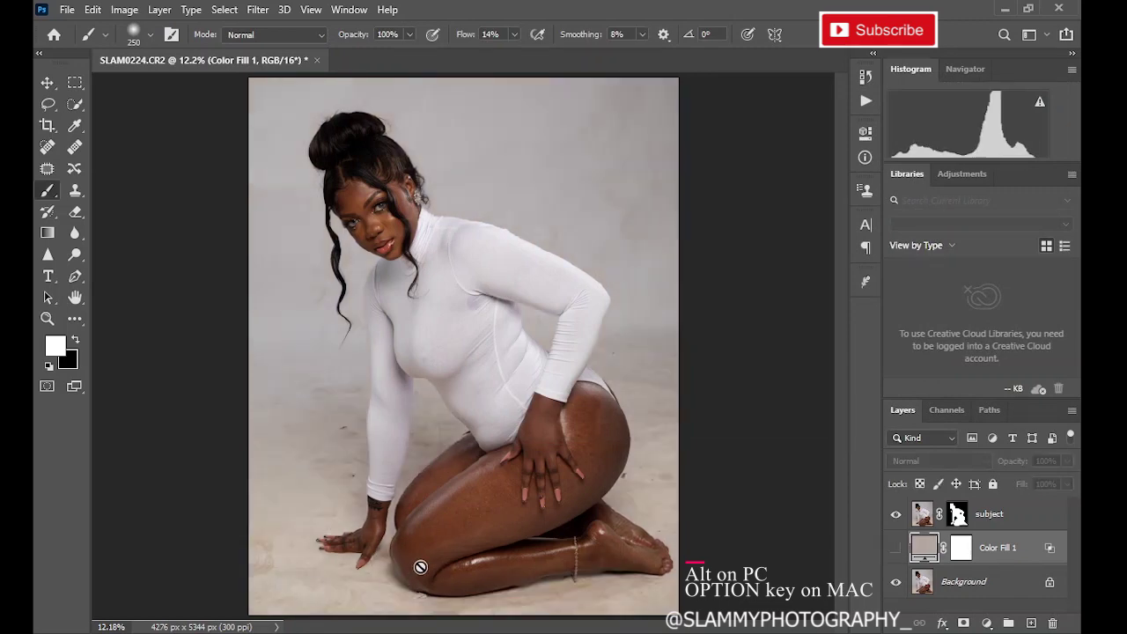
{"action": "left_click", "coordinate": [897, 548]}
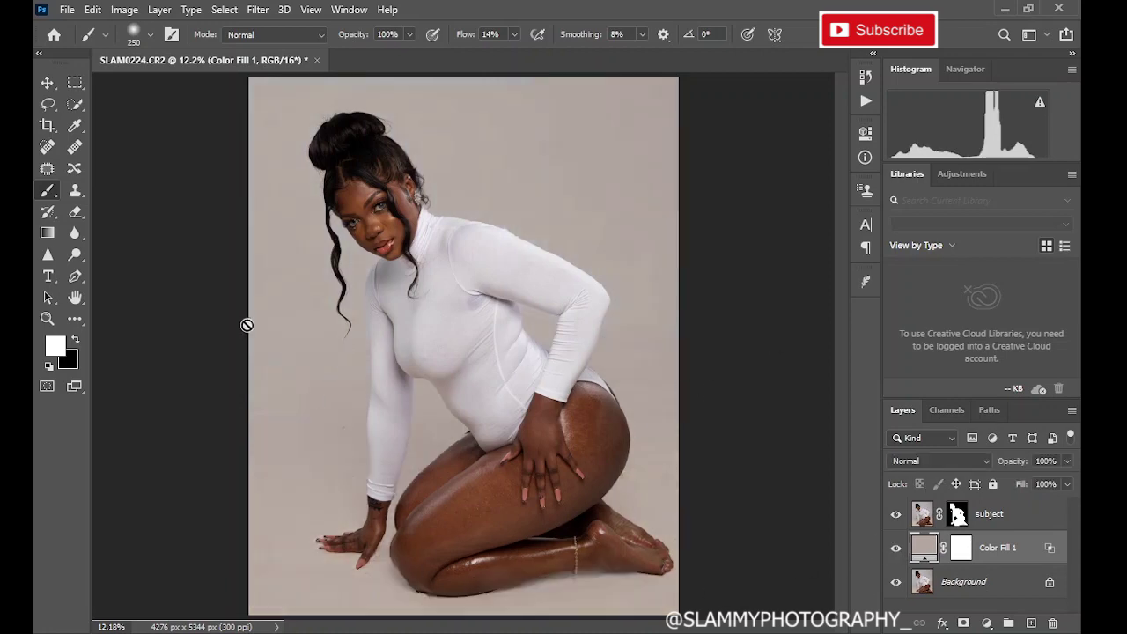
Set the split dark Blend If slider of the colour fill's This Layer range to 40 / 245.
{"action": "double_click", "coordinate": [1050, 549]}
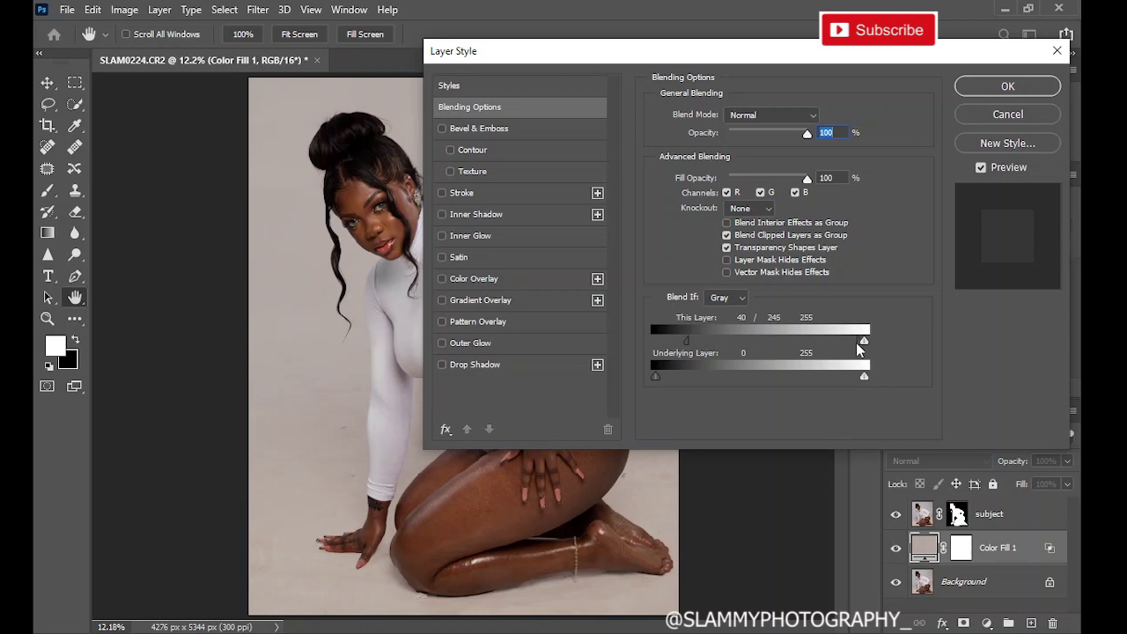
{"action": "left_click", "coordinate": [974, 85]}
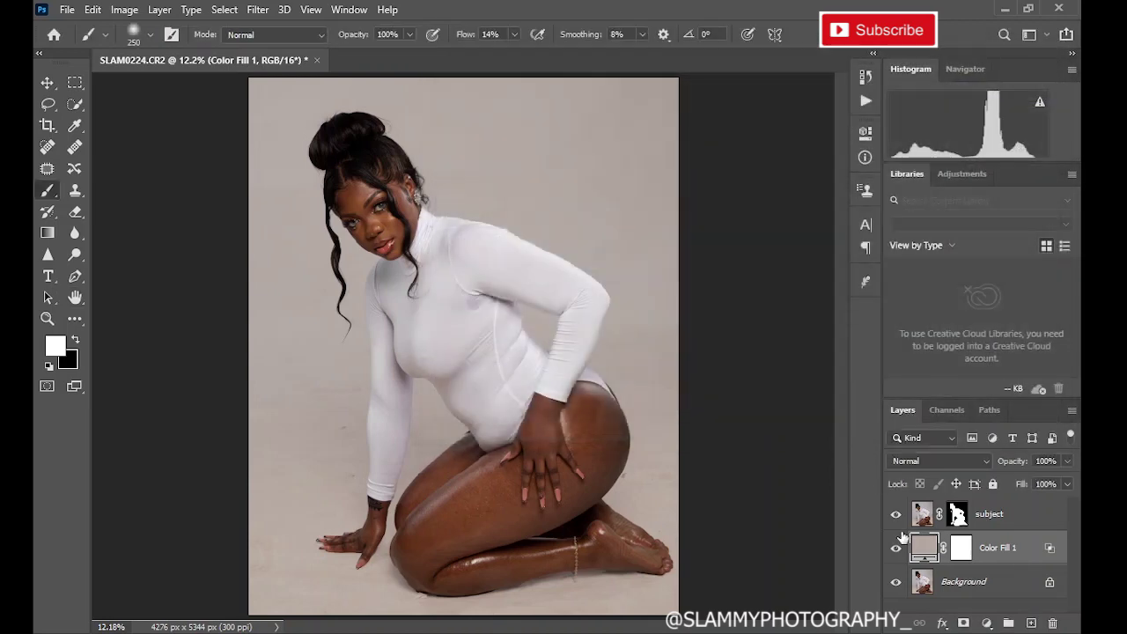
{"action": "left_click", "coordinate": [895, 549]}
Change the solid colour fill to a slightly lighter warm grey, trying pure white along the way.
{"action": "double_click", "coordinate": [924, 547]}
{"action": "left_click_drag", "start_coordinate": [706, 191], "coordinate": [588, 76]}
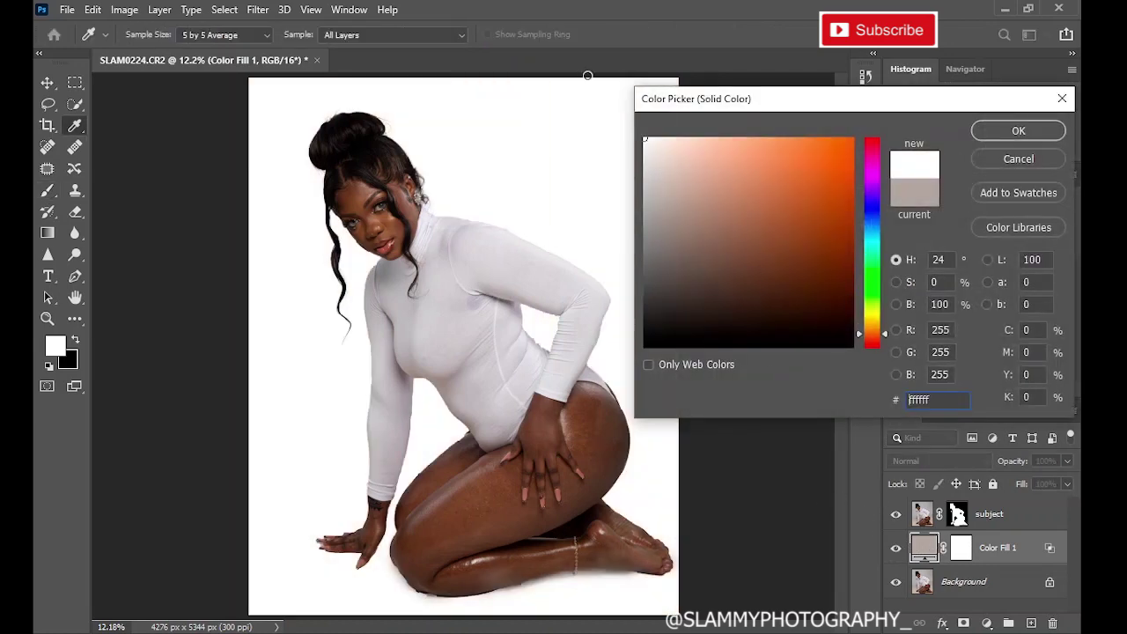
{"action": "mouse_move", "coordinate": [674, 143]}
{"action": "left_mouse_down"}
{"action": "mouse_move", "coordinate": [649, 177]}
{"action": "mouse_move", "coordinate": [654, 192]}
{"action": "left_mouse_up"}
{"action": "left_click", "coordinate": [1000, 132]}
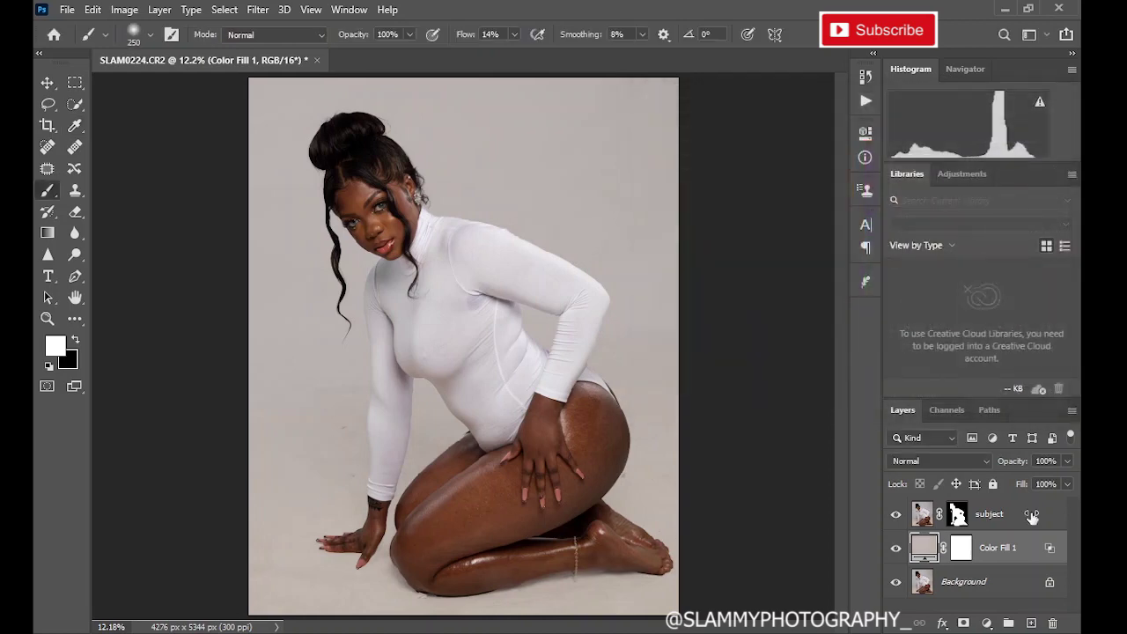
Add a Black & White adjustment layer with default settings above the colour fill and compare the backdrop with and without it.
{"action": "left_click", "coordinate": [990, 624]}
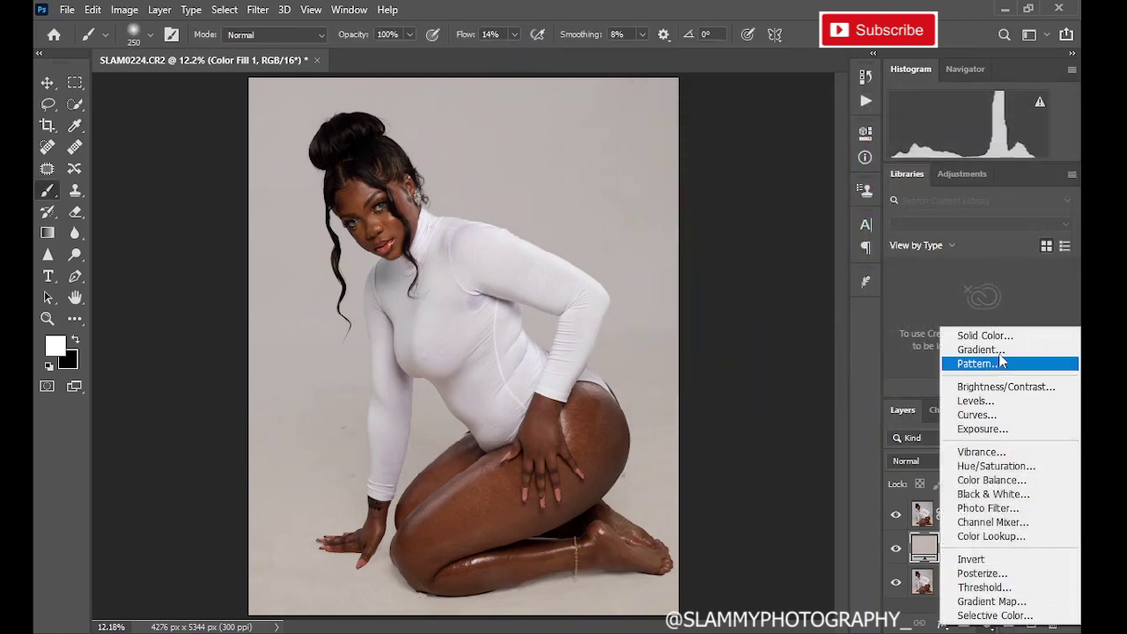
{"action": "left_click", "coordinate": [987, 494]}
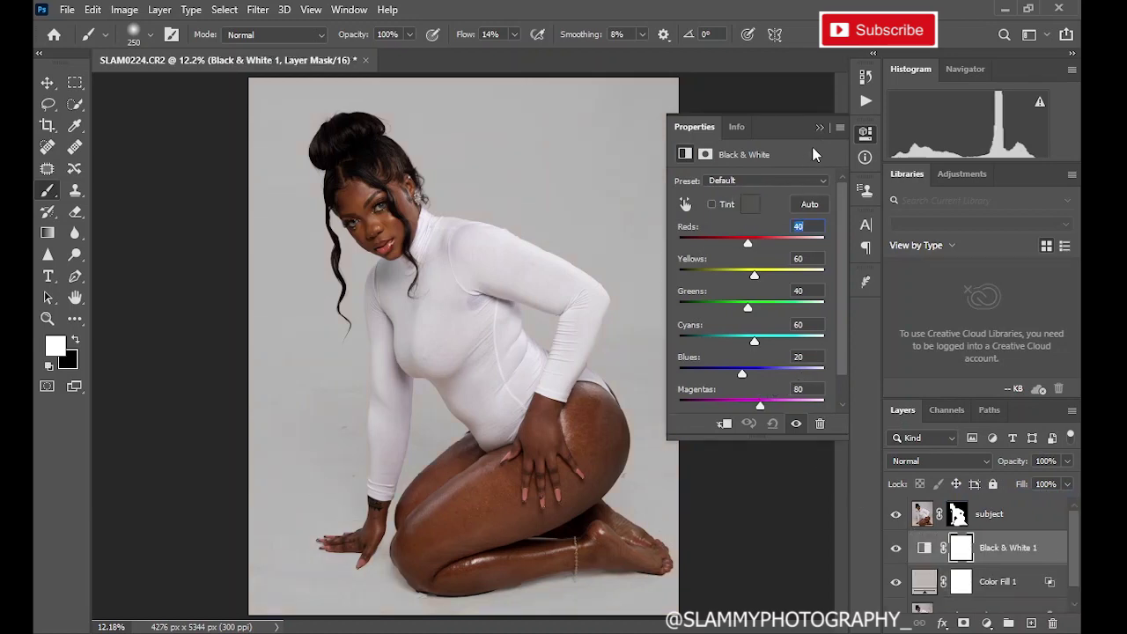
{"action": "left_click", "coordinate": [818, 130]}
{"action": "left_click", "coordinate": [898, 549]}
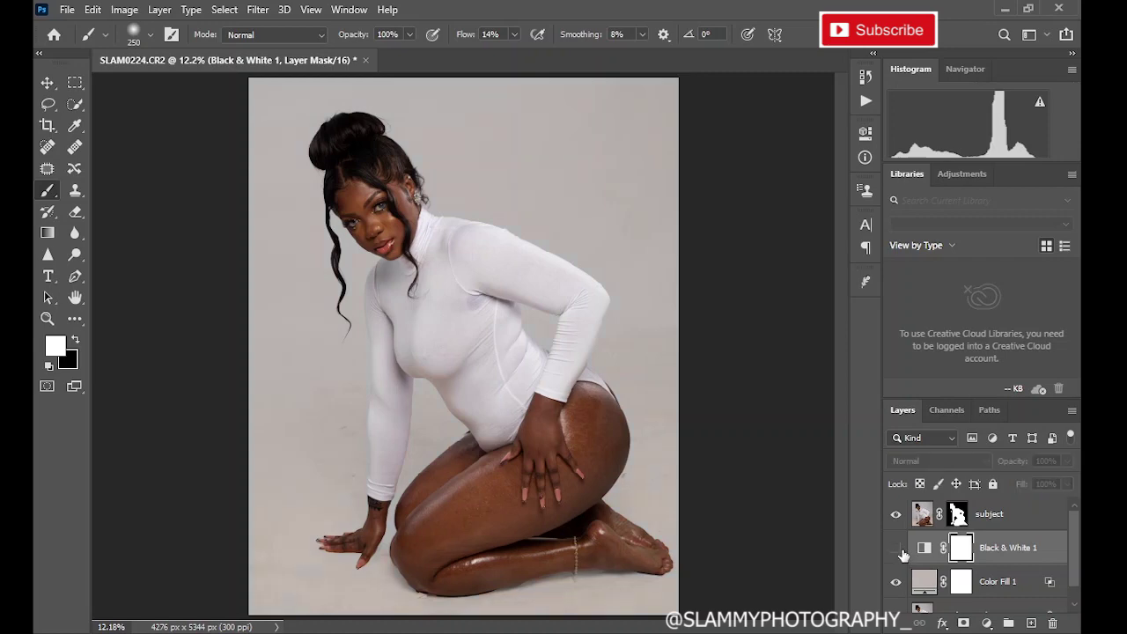
{"action": "left_click", "coordinate": [896, 548]}
{"action": "left_click", "coordinate": [48, 319]}
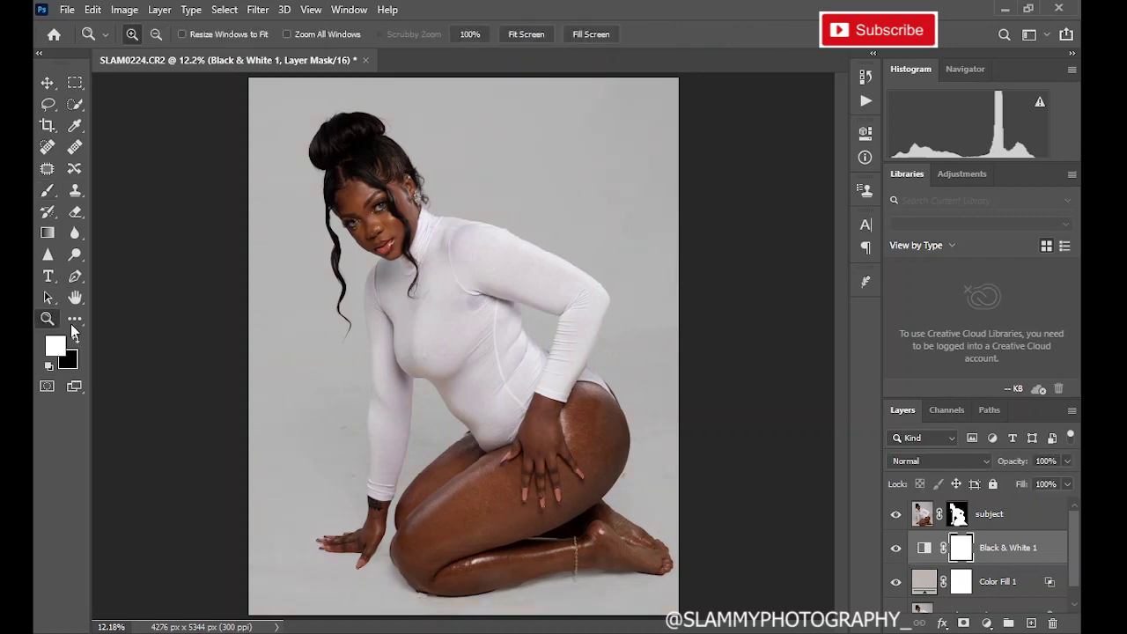
Compare the backdrop around the arm and legs up close with and without the Black & White adjustment.
{"action": "left_click_drag", "start_coordinate": [235, 336], "coordinate": [541, 493]}
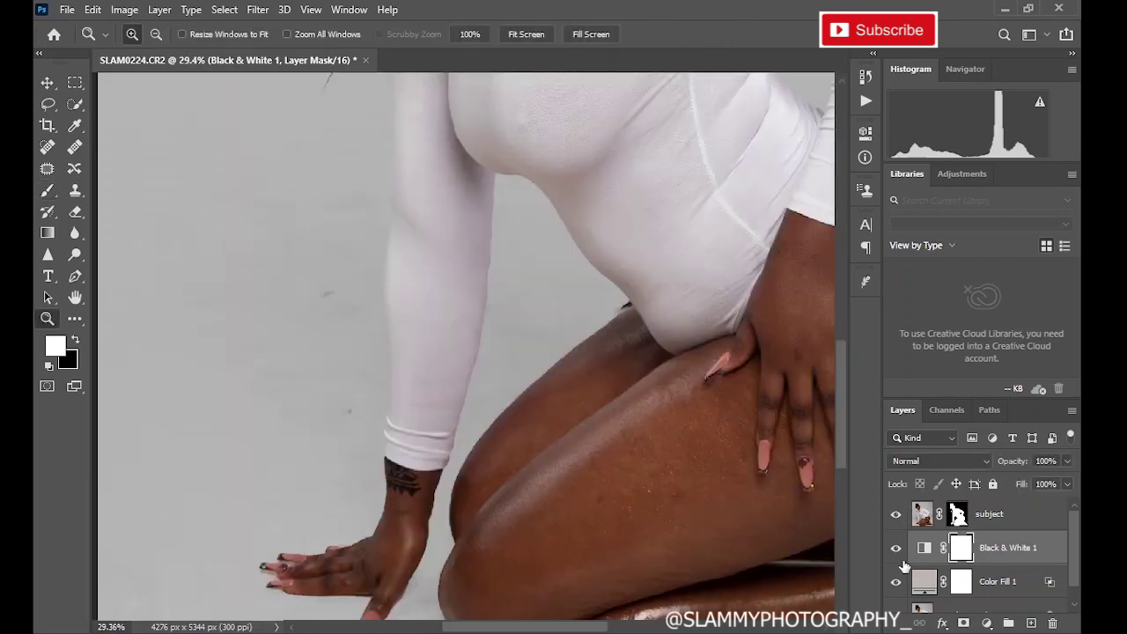
{"action": "left_click", "coordinate": [896, 549]}
{"action": "left_click", "coordinate": [896, 549]}
{"action": "left_click", "coordinate": [310, 10]}
{"action": "left_click", "coordinate": [343, 150]}
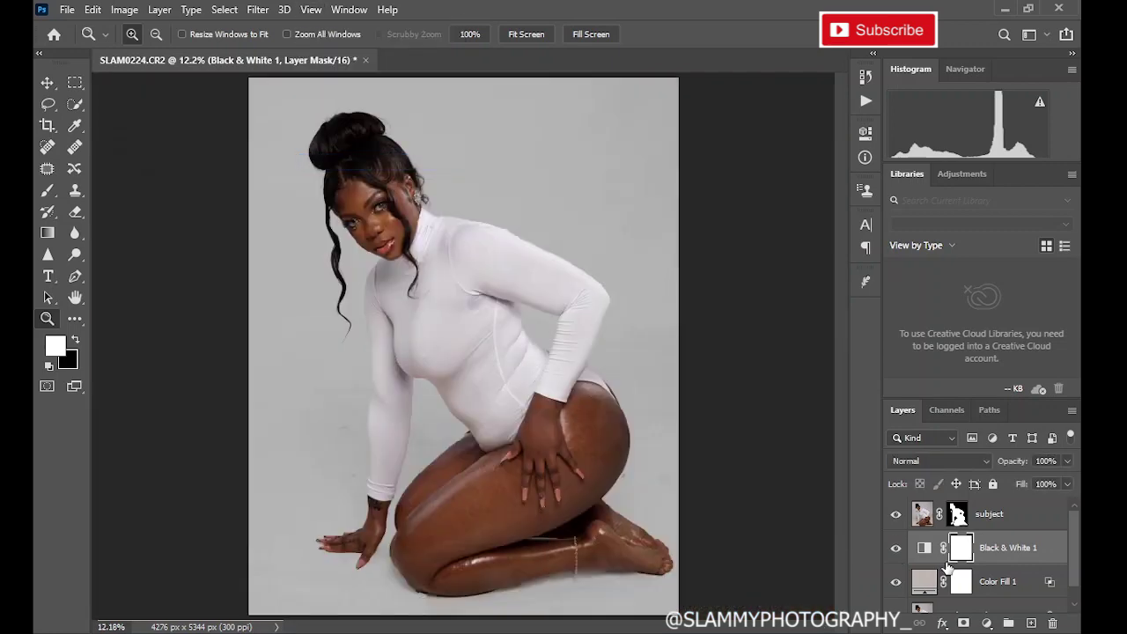
Set the Black & White adjustment's preset to Neutral Density, trying Lighter and High Contrast Blue Filter along the way.
{"action": "left_click", "coordinate": [929, 548]}
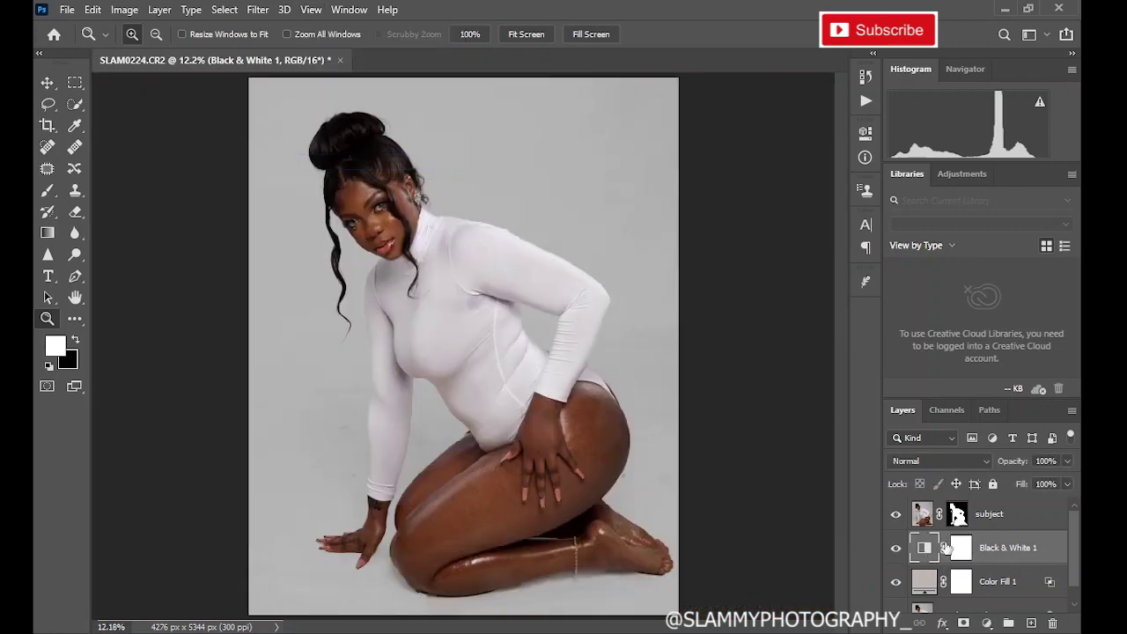
{"action": "double_click", "coordinate": [927, 549]}
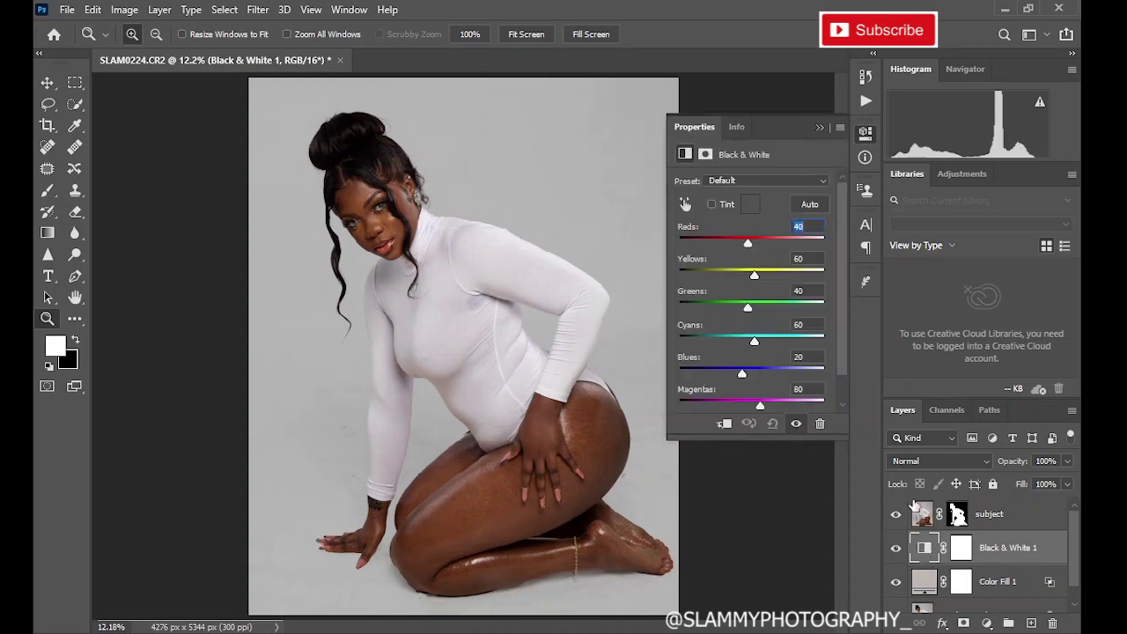
{"action": "left_click", "coordinate": [744, 182]}
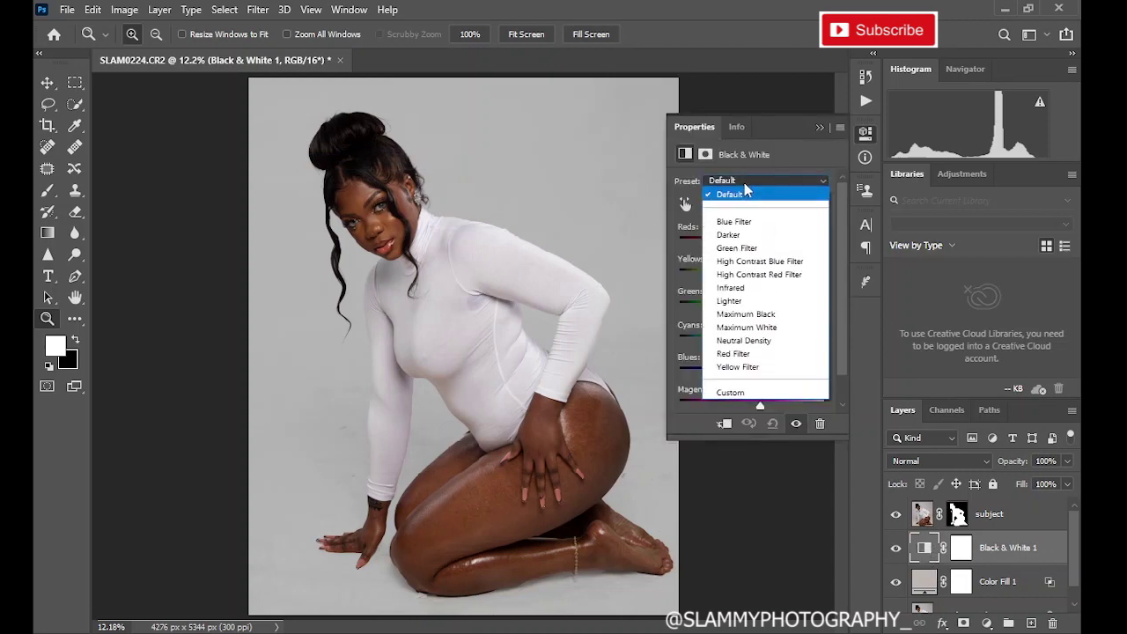
{"action": "left_click", "coordinate": [749, 304]}
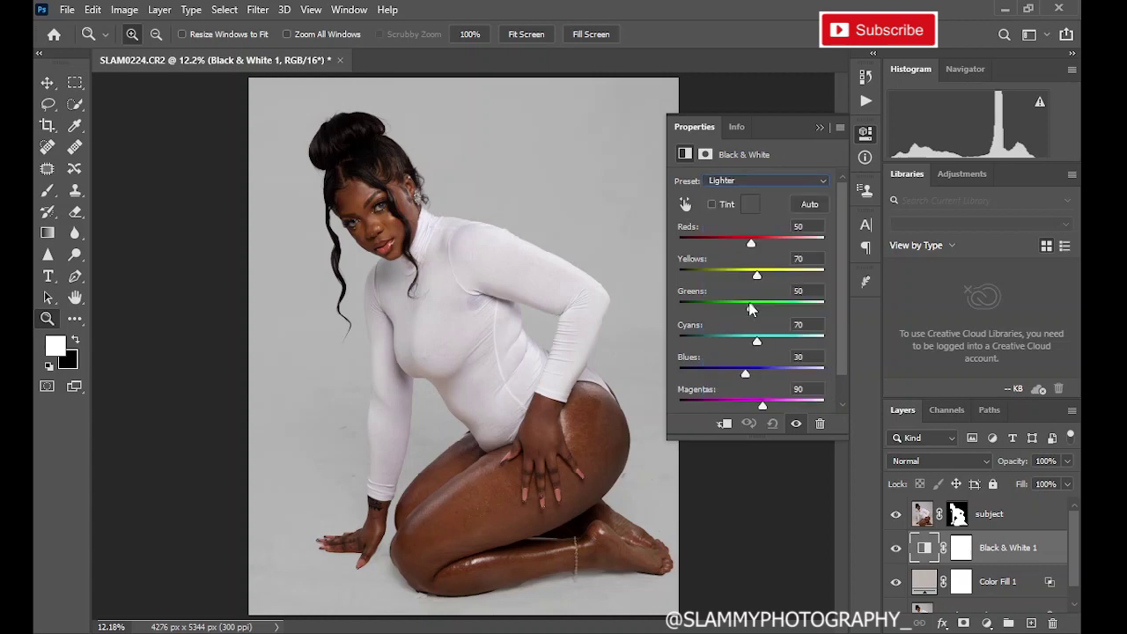
{"action": "left_click", "coordinate": [728, 180]}
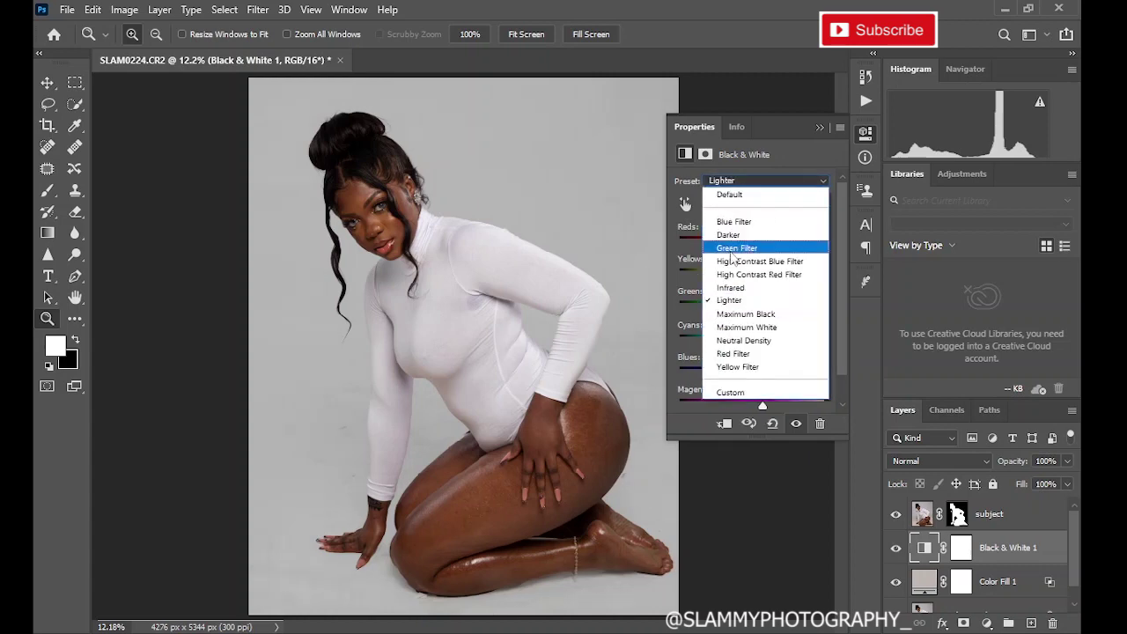
{"action": "left_click", "coordinate": [731, 257]}
{"action": "left_click", "coordinate": [727, 180]}
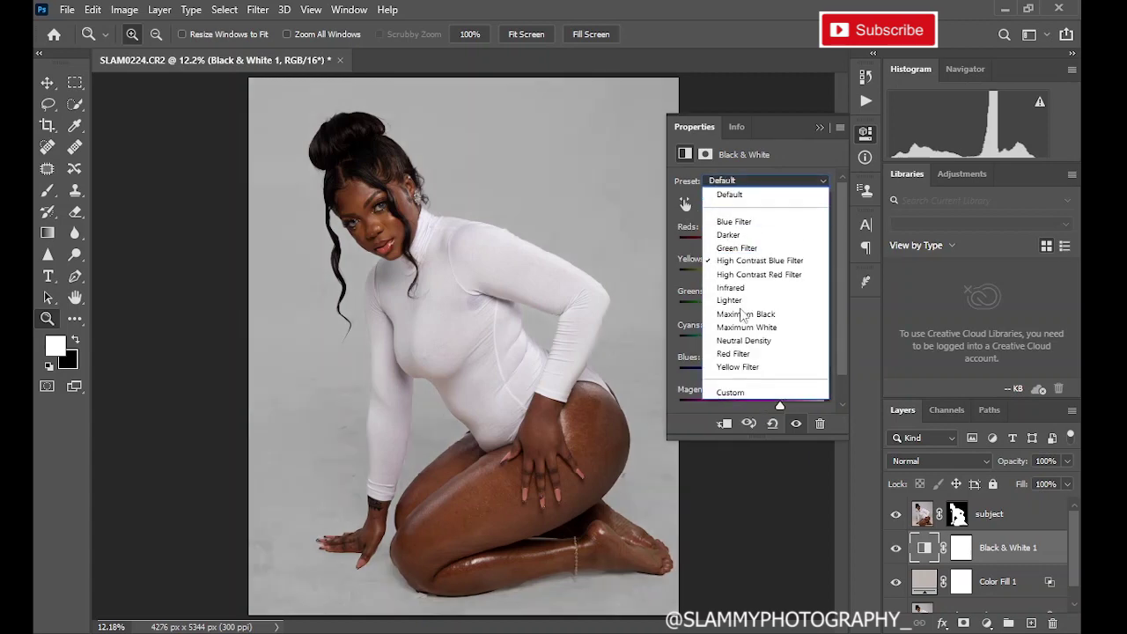
{"action": "left_click", "coordinate": [743, 343]}
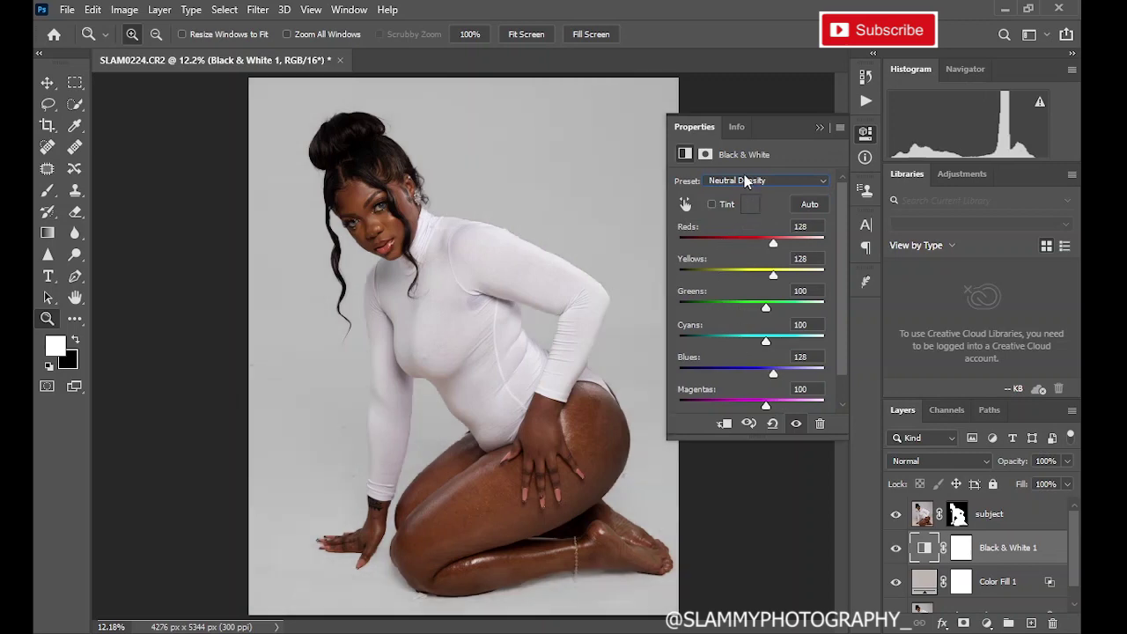
{"action": "left_click", "coordinate": [821, 128]}
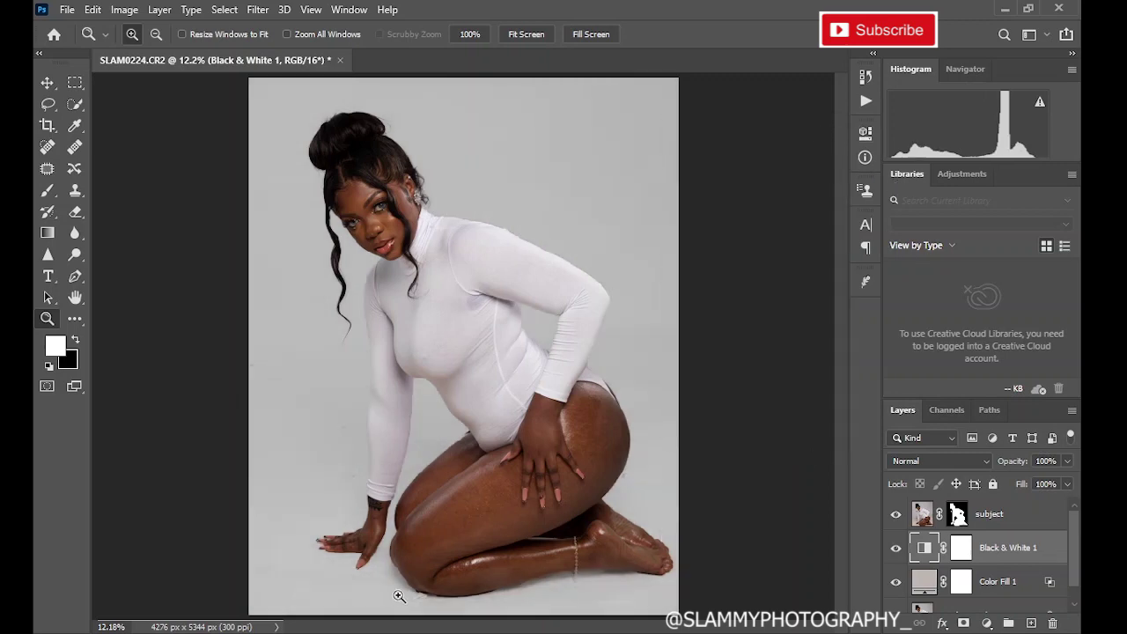
Compare the floor beside the front knee with and without the colour fill and the Black & White adjustment.
{"action": "left_click_drag", "start_coordinate": [413, 586], "coordinate": [499, 631]}
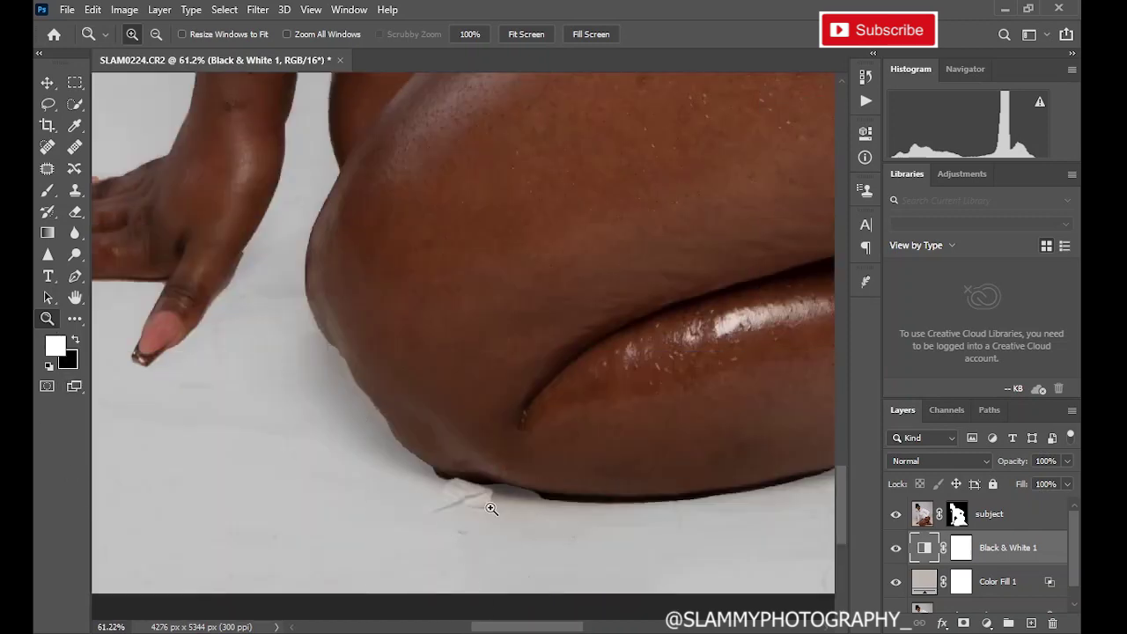
{"action": "scroll", "coordinate": [902, 588], "scroll_direction": "down", "scroll_amount": 1}
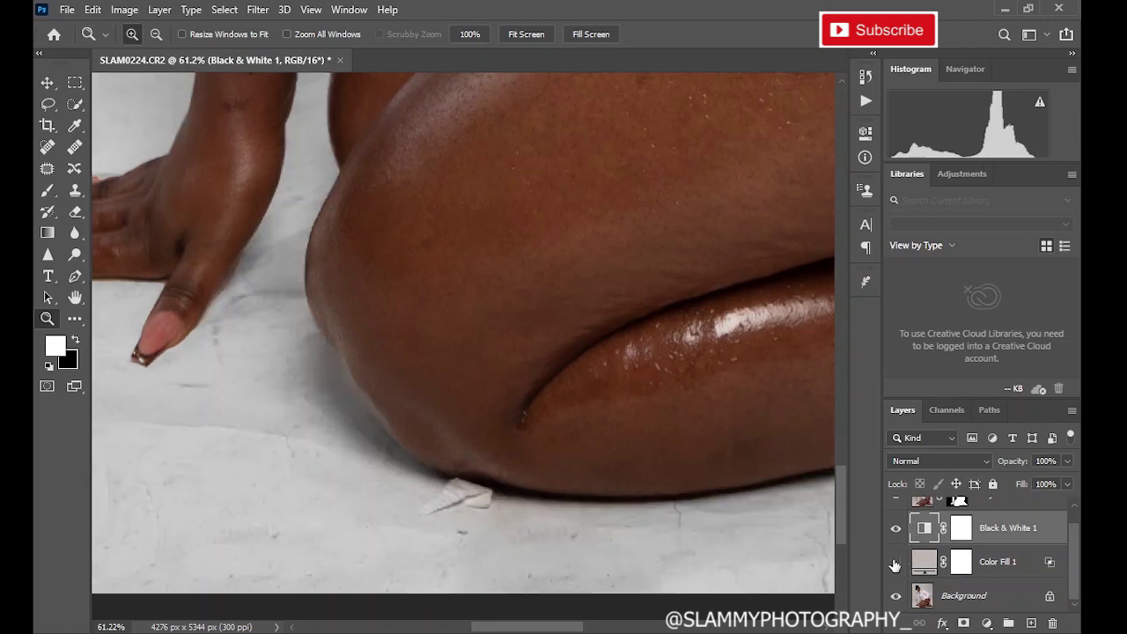
{"action": "left_click", "coordinate": [896, 529]}
{"action": "left_click", "coordinate": [895, 532]}
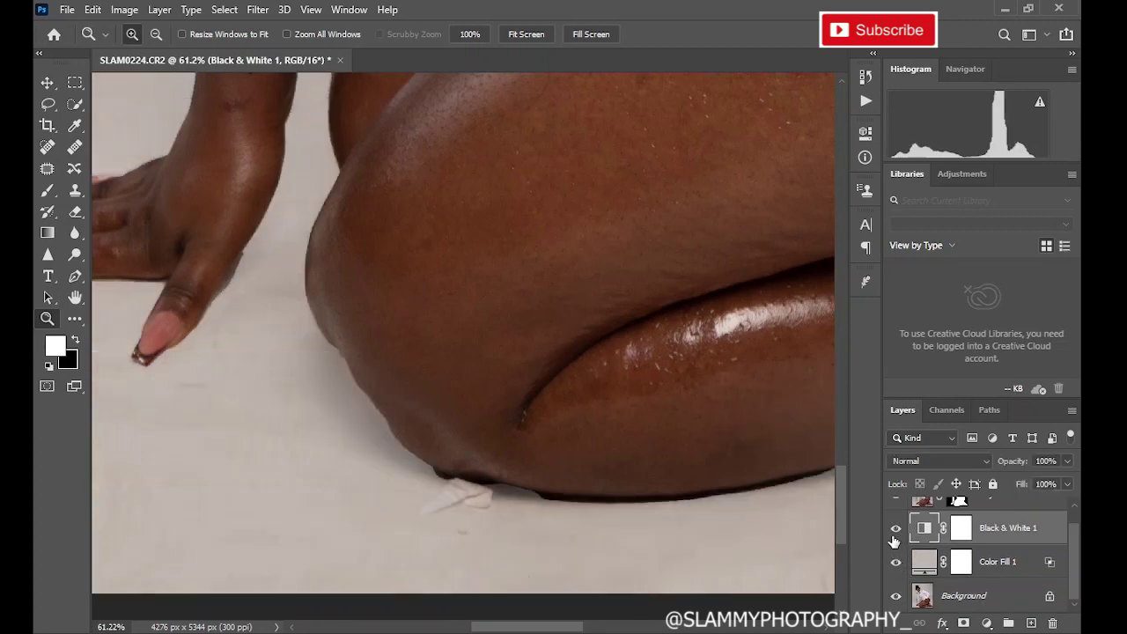
Raise the split dark Blend If slider of the colour fill's This Layer range to about 135 / 245.
{"action": "double_click", "coordinate": [1045, 555]}
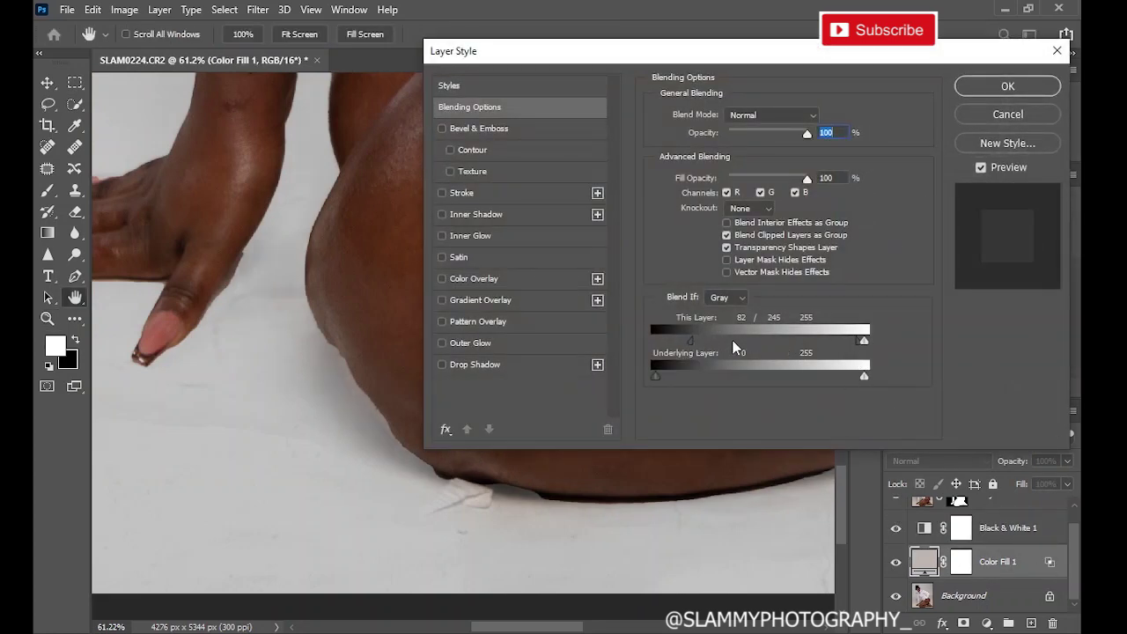
{"action": "left_click_drag", "start_coordinate": [733, 343], "coordinate": [742, 342]}
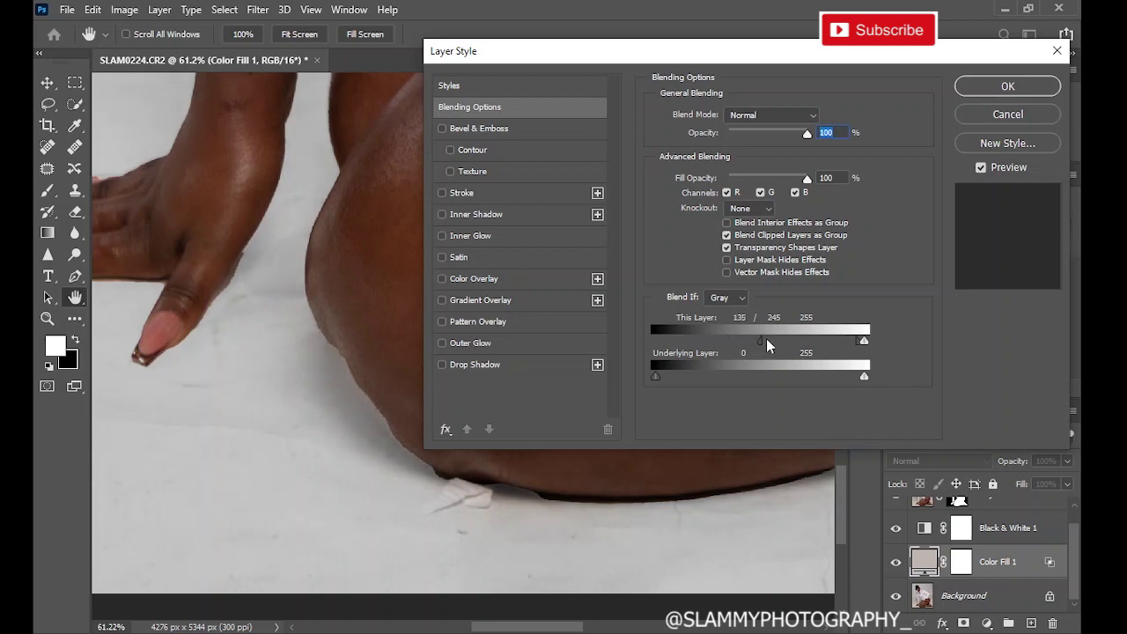
{"action": "left_click", "coordinate": [1008, 86]}
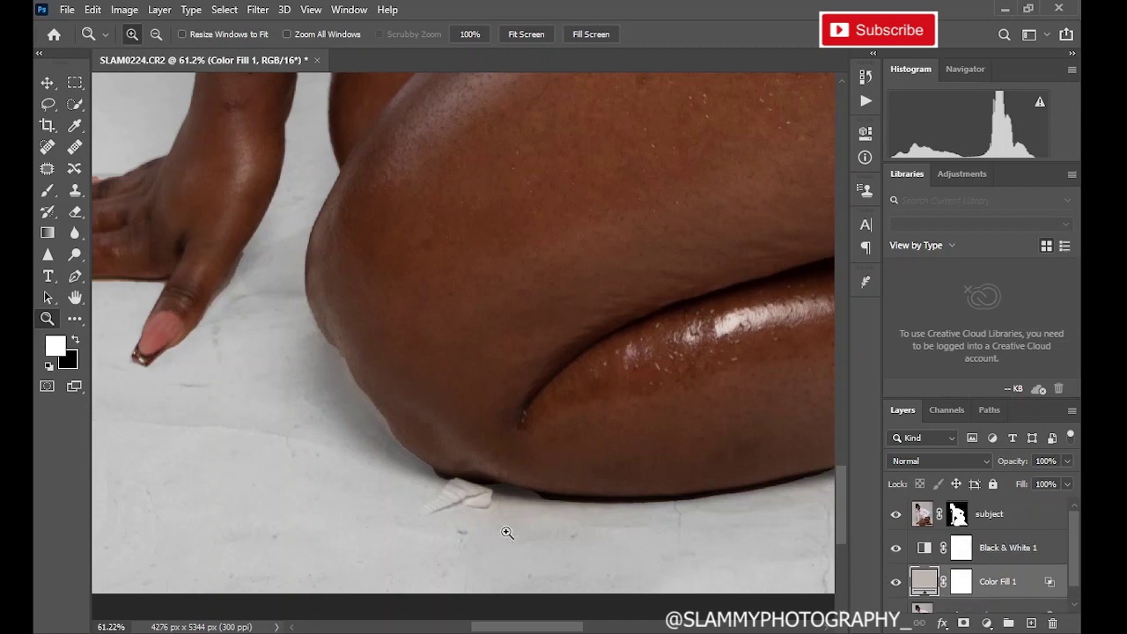
{"action": "left_click", "coordinate": [319, 9]}
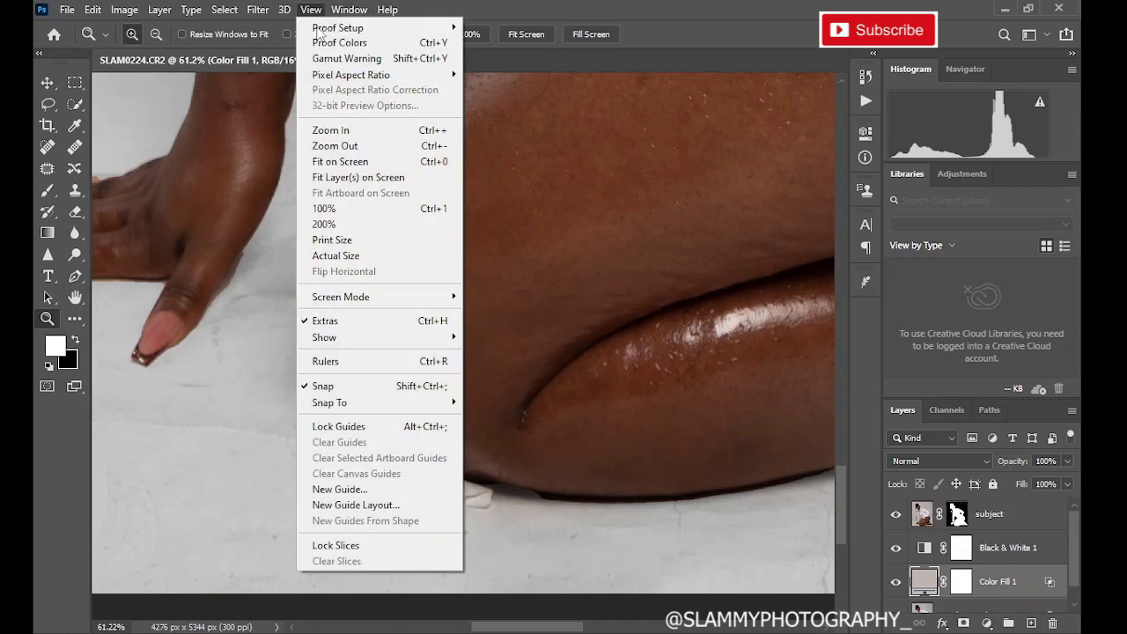
{"action": "left_click", "coordinate": [349, 162]}
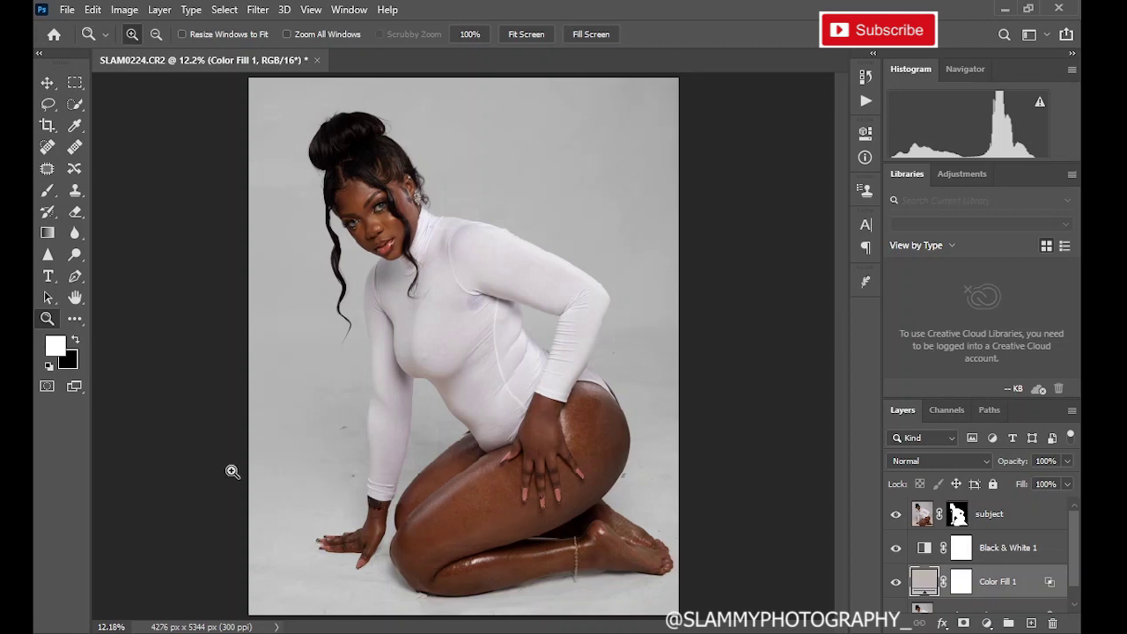
Compare the cleaned backdrop with the original Background layer alone, zooming in on the floor beside the supporting arm.
{"action": "scroll", "coordinate": [1034, 604], "scroll_direction": "down", "scroll_amount": 1}
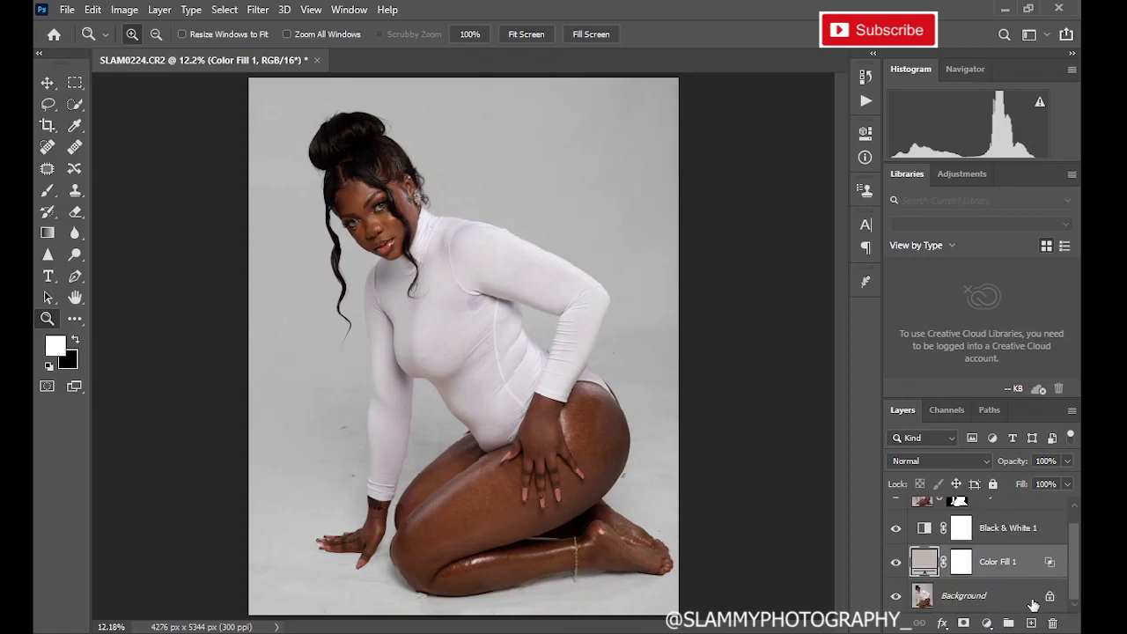
{"action": "left_click", "coordinate": [897, 598], "text": "alt"}
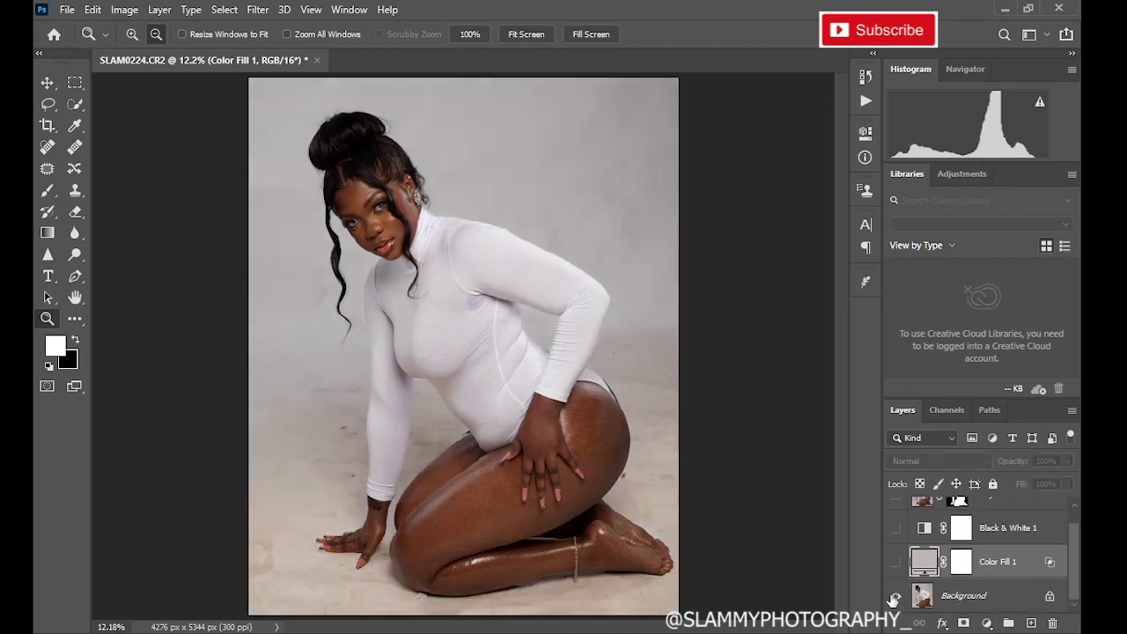
{"action": "left_click_drag", "start_coordinate": [262, 361], "coordinate": [387, 454]}
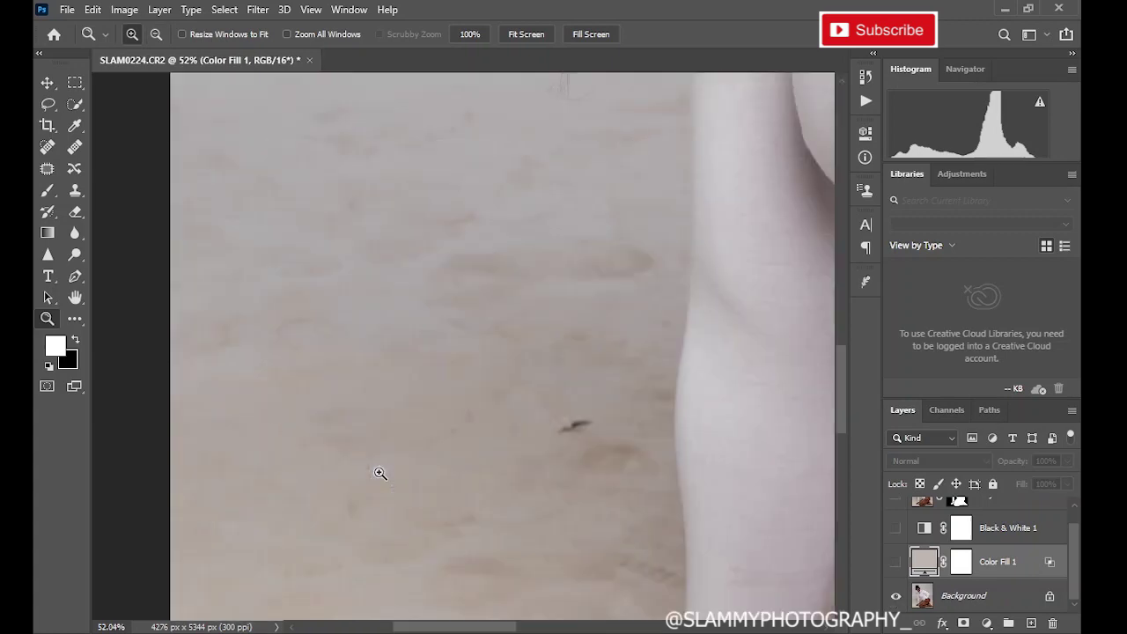
{"action": "left_click", "coordinate": [896, 597], "text": "alt"}
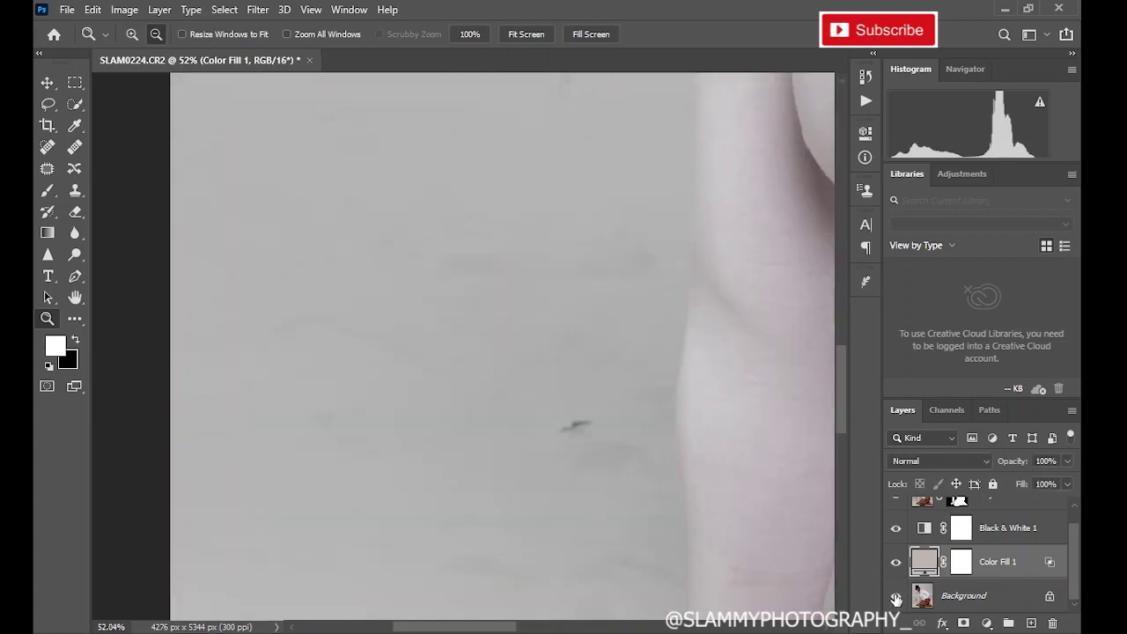
{"action": "left_click", "coordinate": [311, 10]}
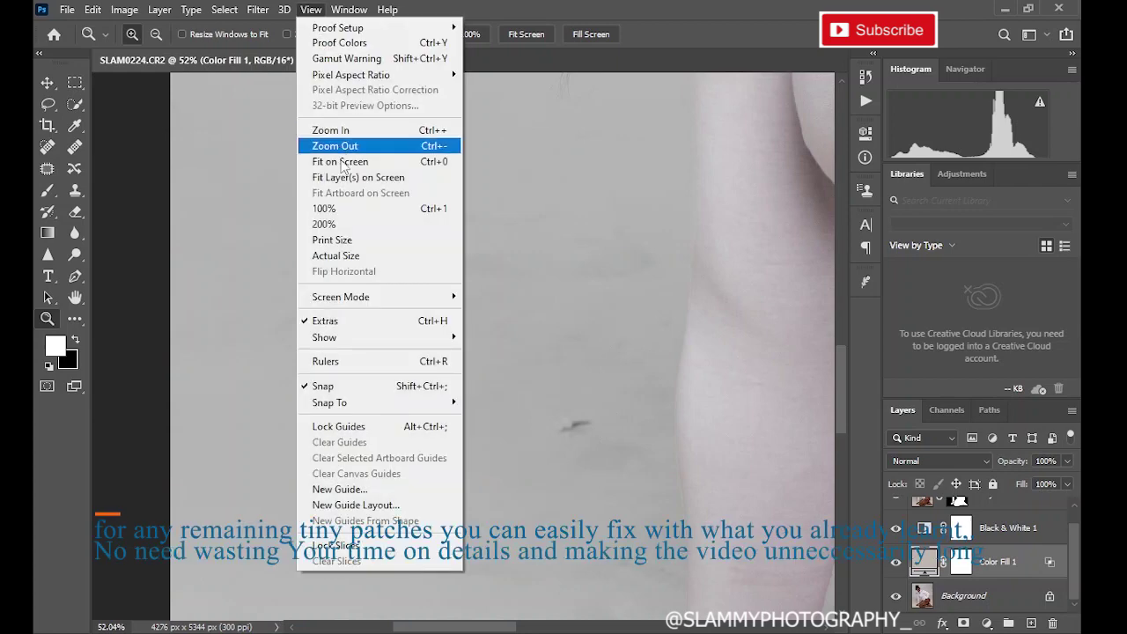
{"action": "left_click", "coordinate": [342, 160]}
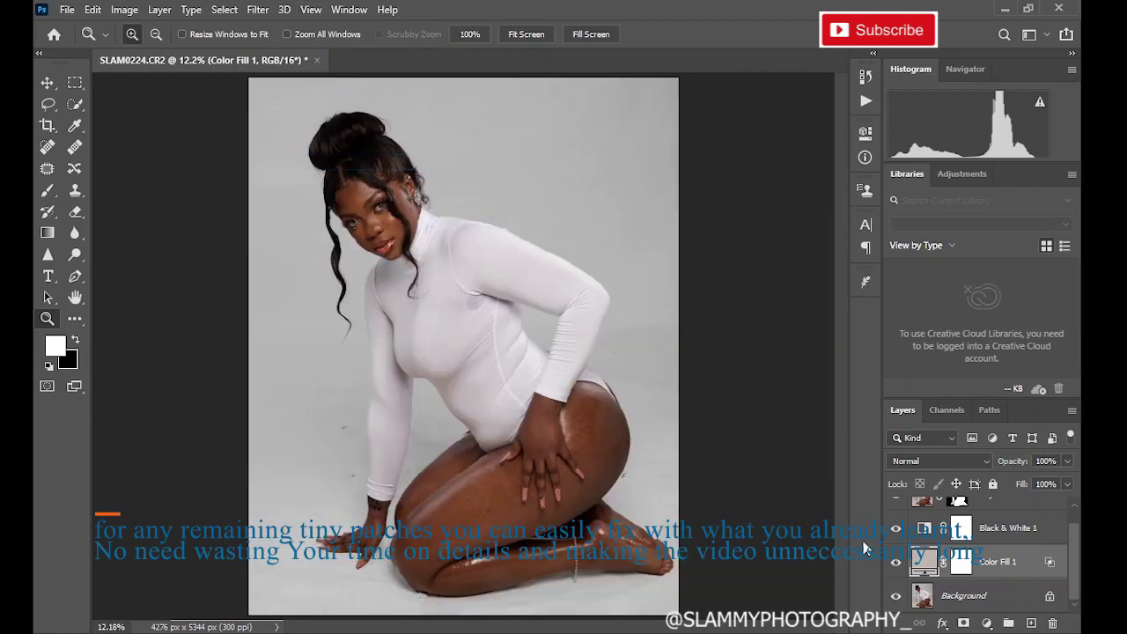
Create a new layer above the Black & White adjustment in Overlay mode, filled with the neutral 50% gray.
{"action": "scroll", "coordinate": [992, 561], "scroll_direction": "up", "scroll_amount": 1}
{"action": "left_click", "coordinate": [993, 555]}
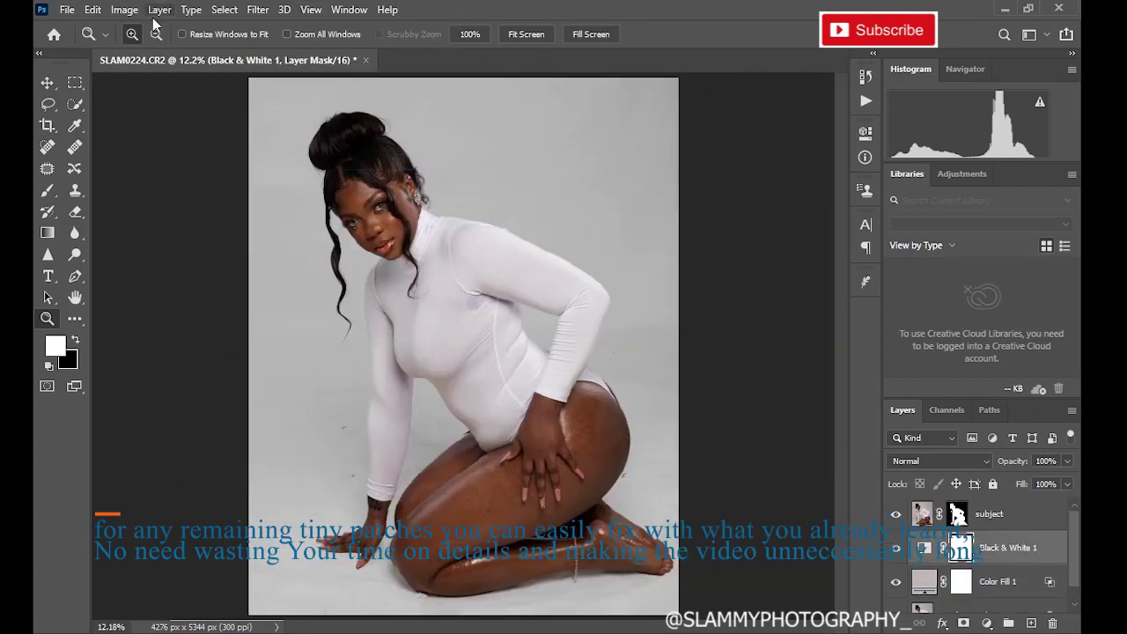
{"action": "left_click", "coordinate": [155, 13]}
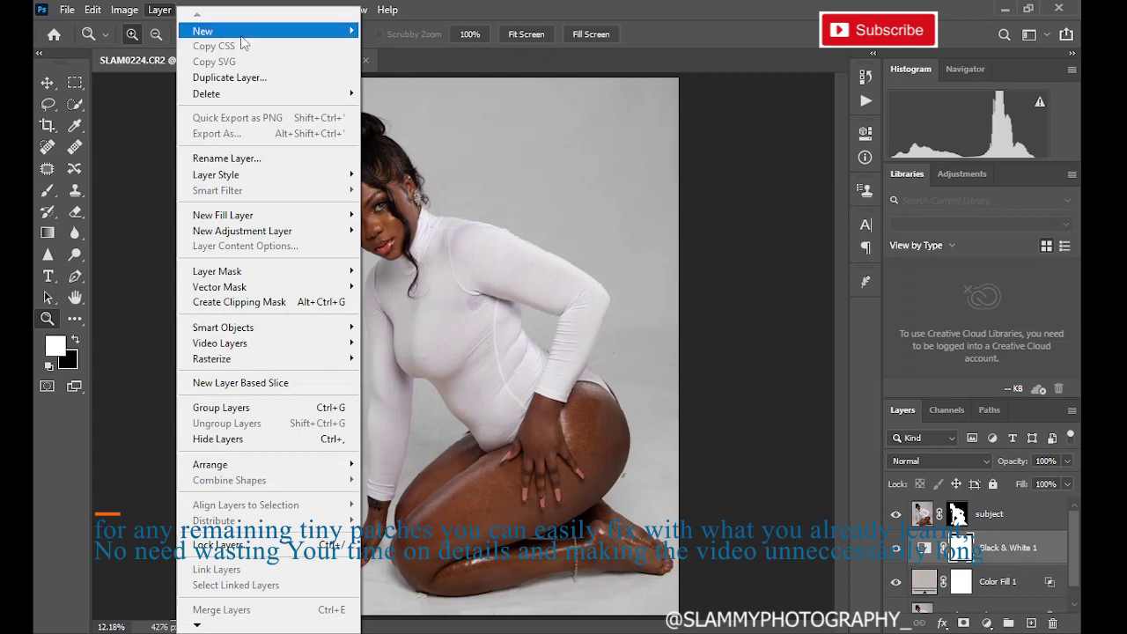
{"action": "mouse_move", "coordinate": [253, 31]}
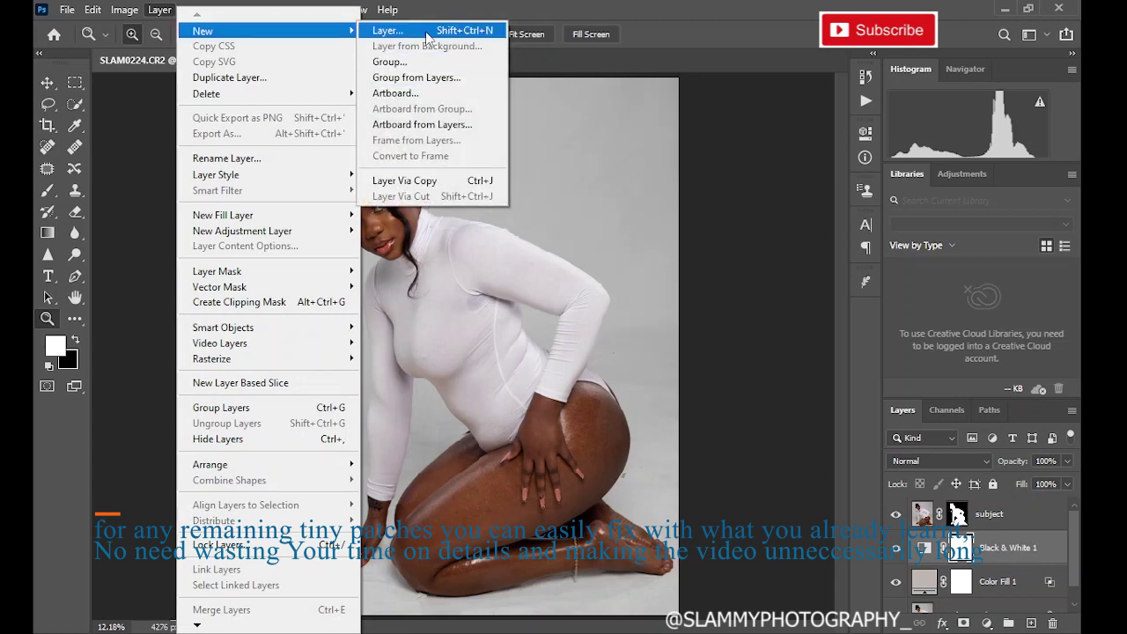
{"action": "left_click", "coordinate": [389, 30]}
{"action": "left_click", "coordinate": [454, 247]}
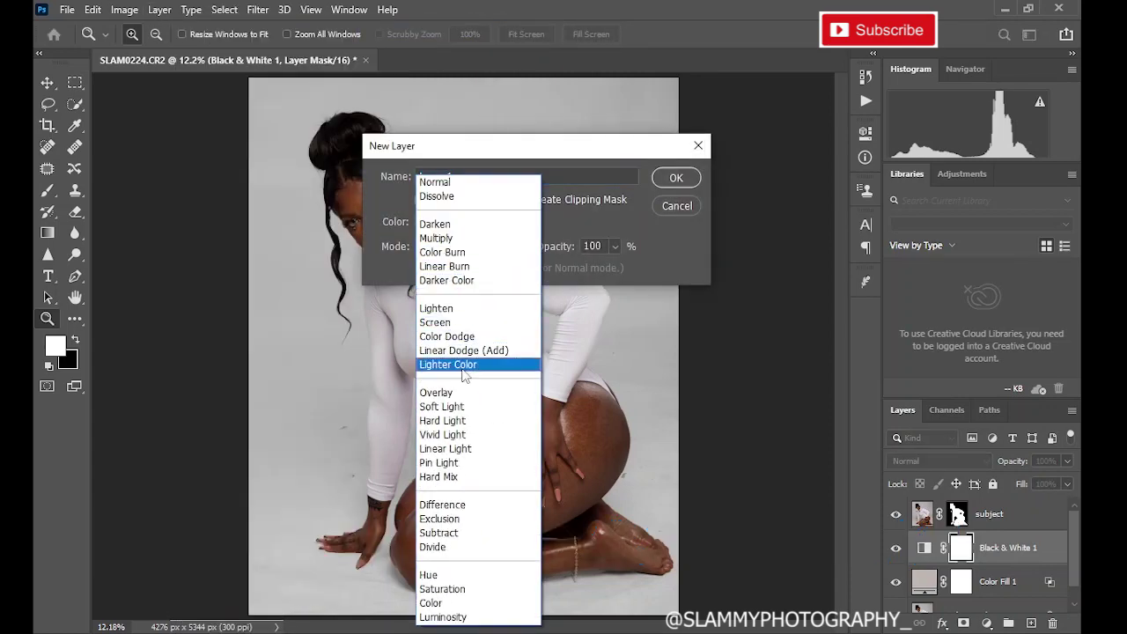
{"action": "left_click", "coordinate": [457, 392]}
{"action": "left_click", "coordinate": [421, 268]}
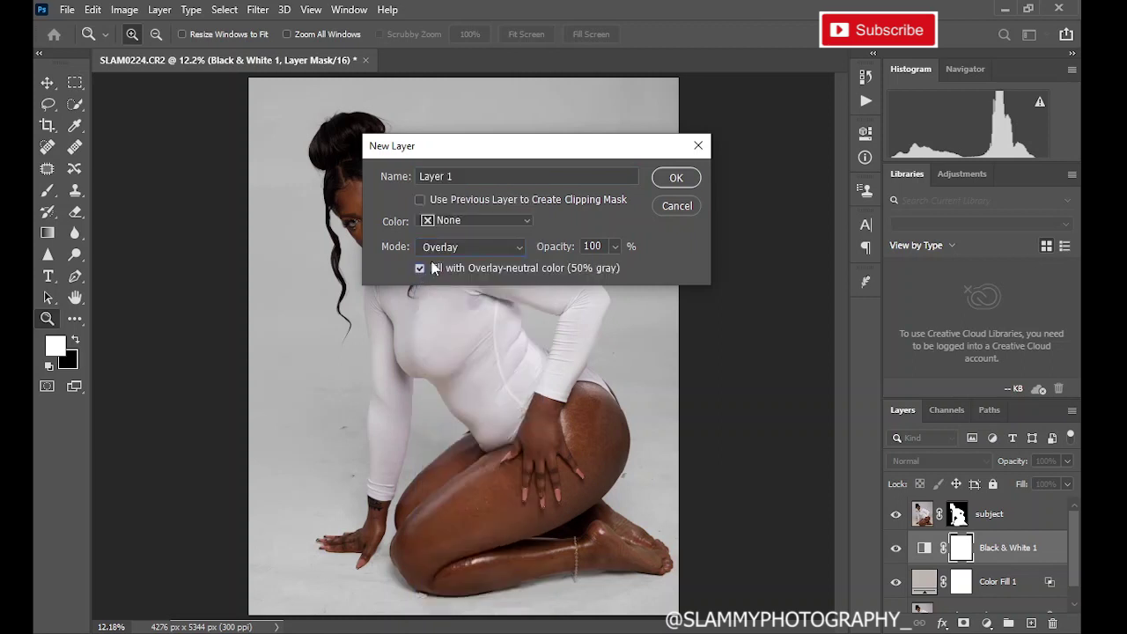
{"action": "left_click", "coordinate": [675, 179]}
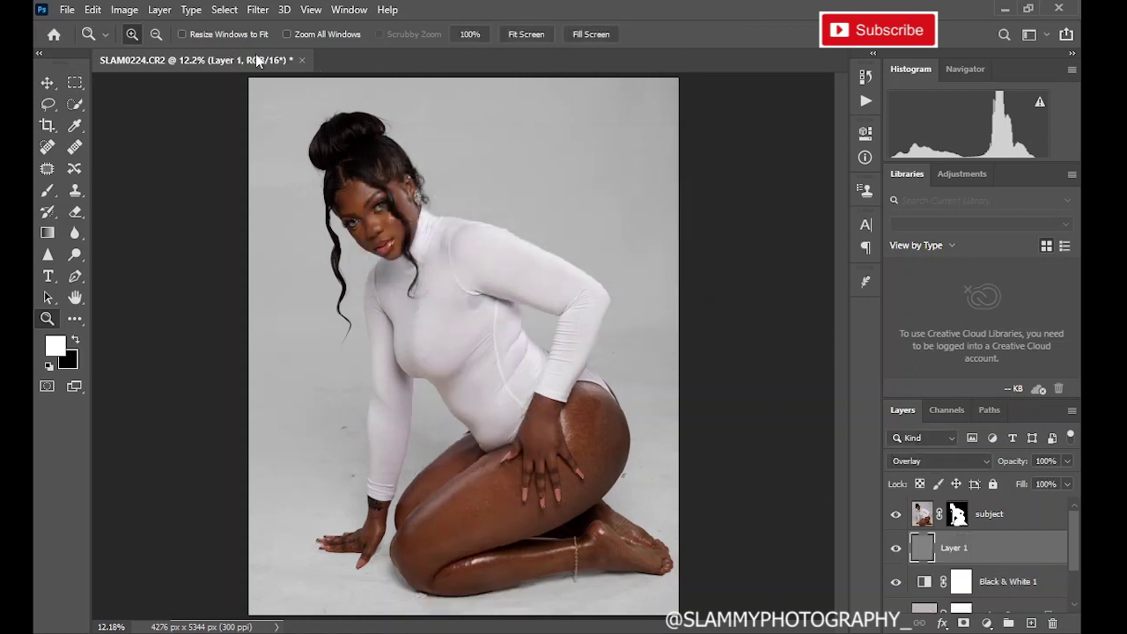
Add 7.26% uniform, monochromatic noise to the gray Overlay layer.
{"action": "left_click", "coordinate": [257, 10]}
{"action": "mouse_move", "coordinate": [332, 243]}
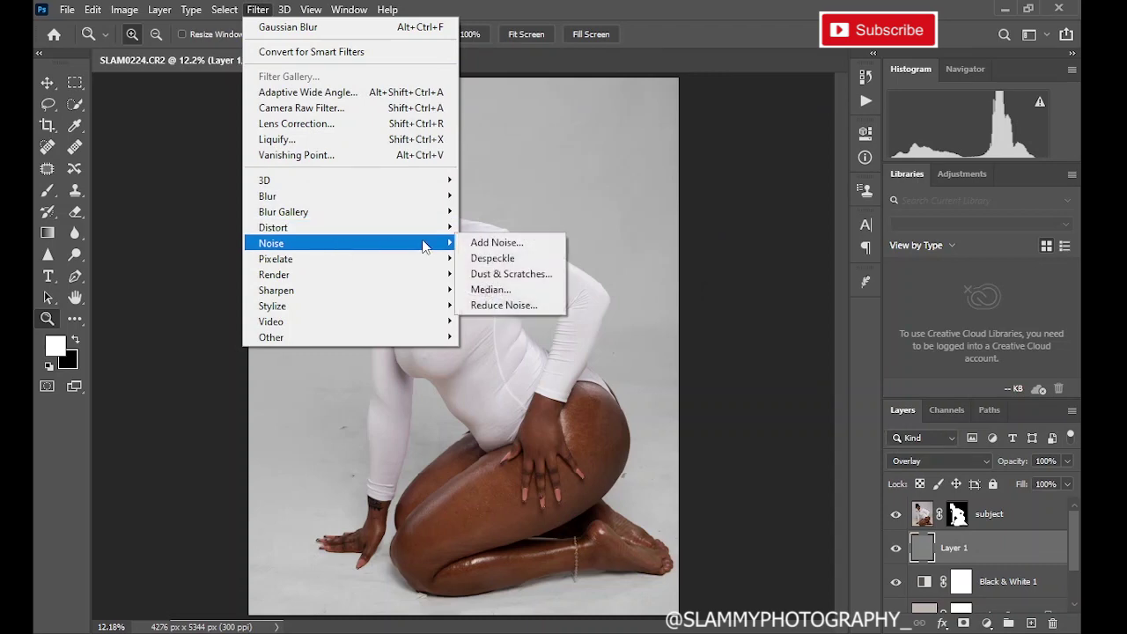
{"action": "left_click", "coordinate": [486, 243]}
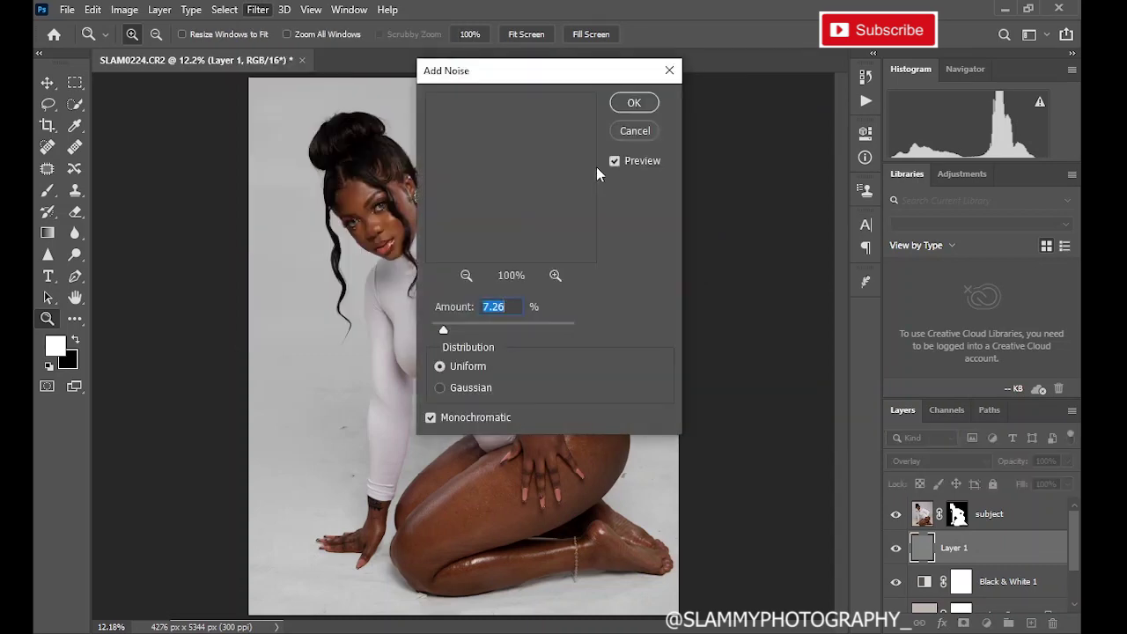
{"action": "left_click", "coordinate": [635, 103]}
Soften the noise on the gray Overlay layer with a Gaussian Blur of about 0.4 pixels radius.
{"action": "left_click", "coordinate": [261, 10]}
{"action": "mouse_move", "coordinate": [347, 196]}
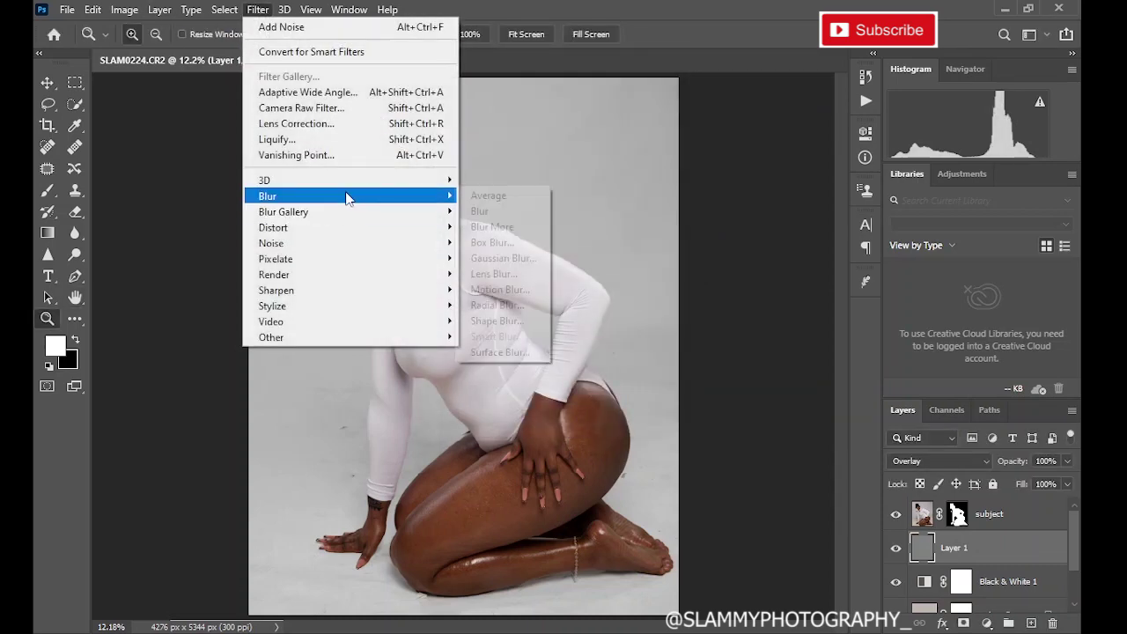
{"action": "left_click", "coordinate": [493, 258]}
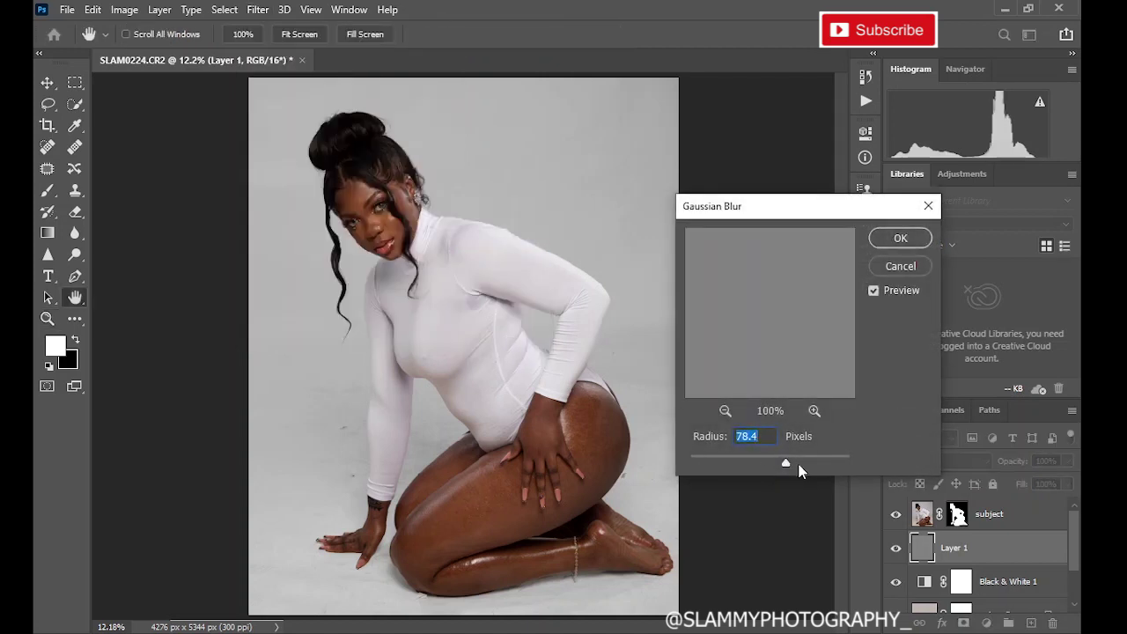
{"action": "left_click_drag", "start_coordinate": [786, 465], "coordinate": [696, 469]}
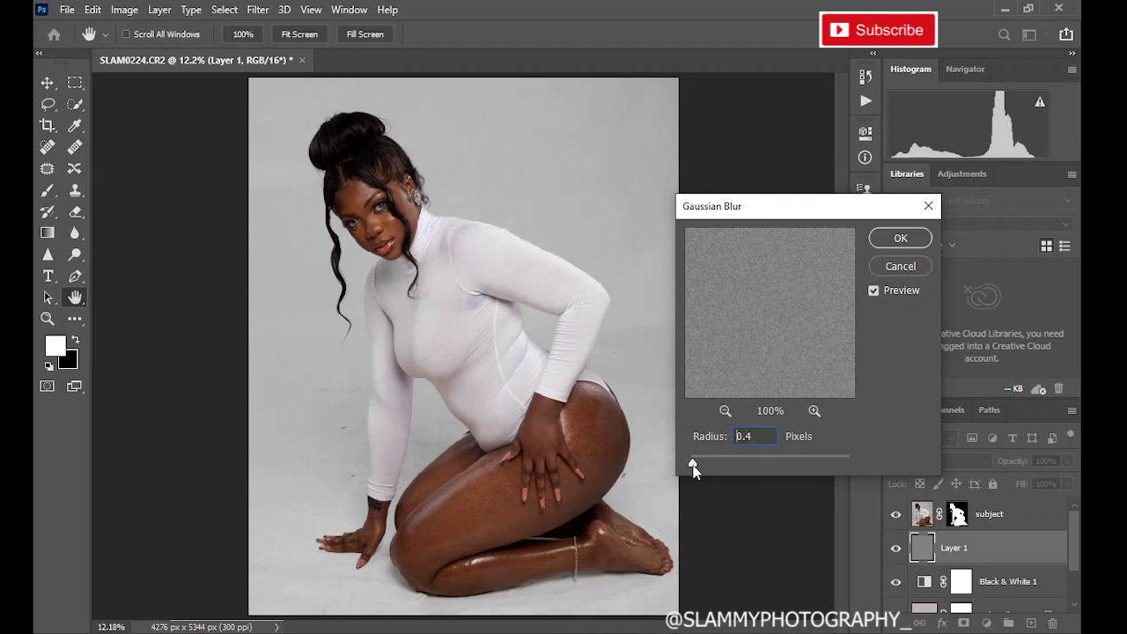
{"action": "left_click_drag", "start_coordinate": [693, 470], "coordinate": [694, 467]}
{"action": "left_click", "coordinate": [894, 247]}
Examine the softened noise on the backdrop and floor around the body, arm and knees at close range.
{"action": "scroll", "coordinate": [1022, 533], "scroll_direction": "down", "scroll_amount": 1}
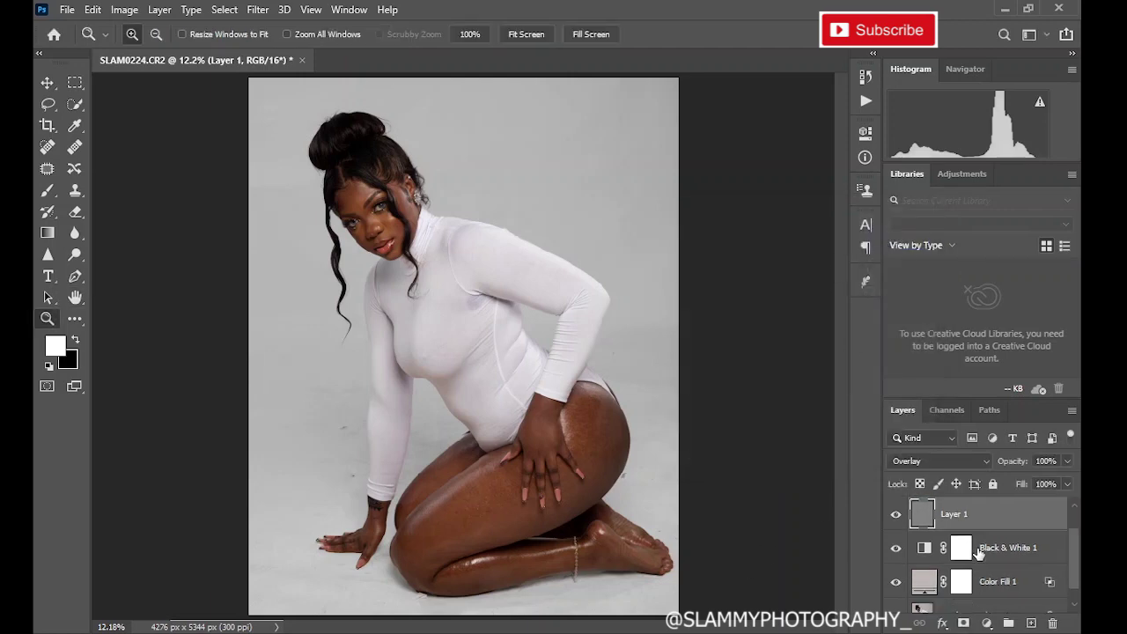
{"action": "scroll", "coordinate": [1004, 539], "scroll_direction": "up", "scroll_amount": 1}
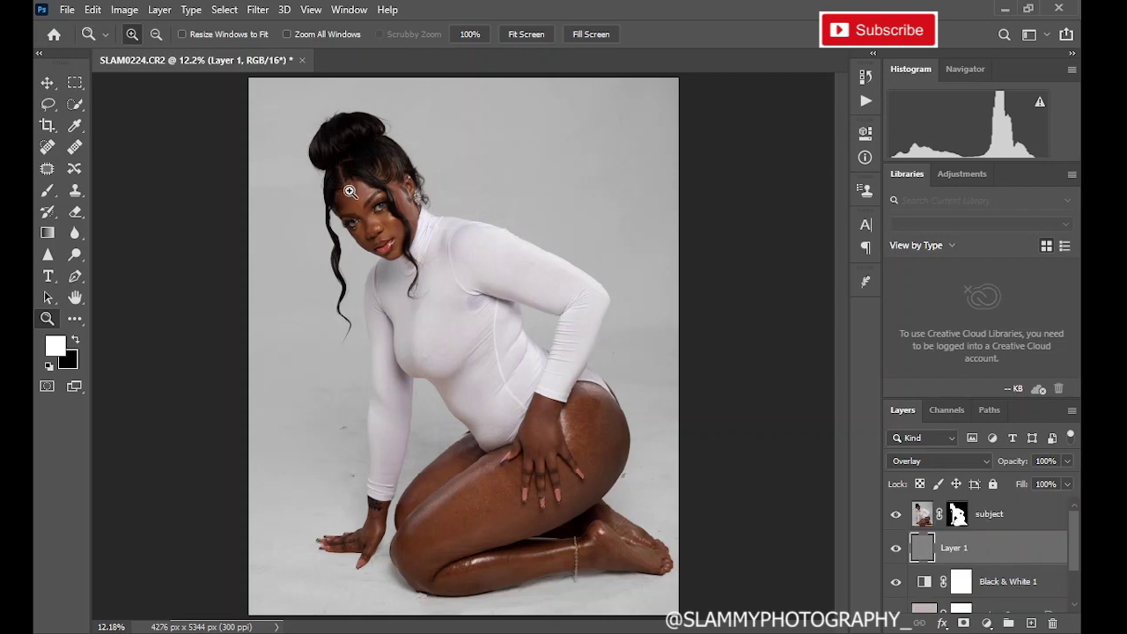
{"action": "left_click_drag", "start_coordinate": [286, 196], "coordinate": [715, 439]}
{"action": "scroll", "coordinate": [291, 449], "scroll_direction": "down", "scroll_amount": 5}
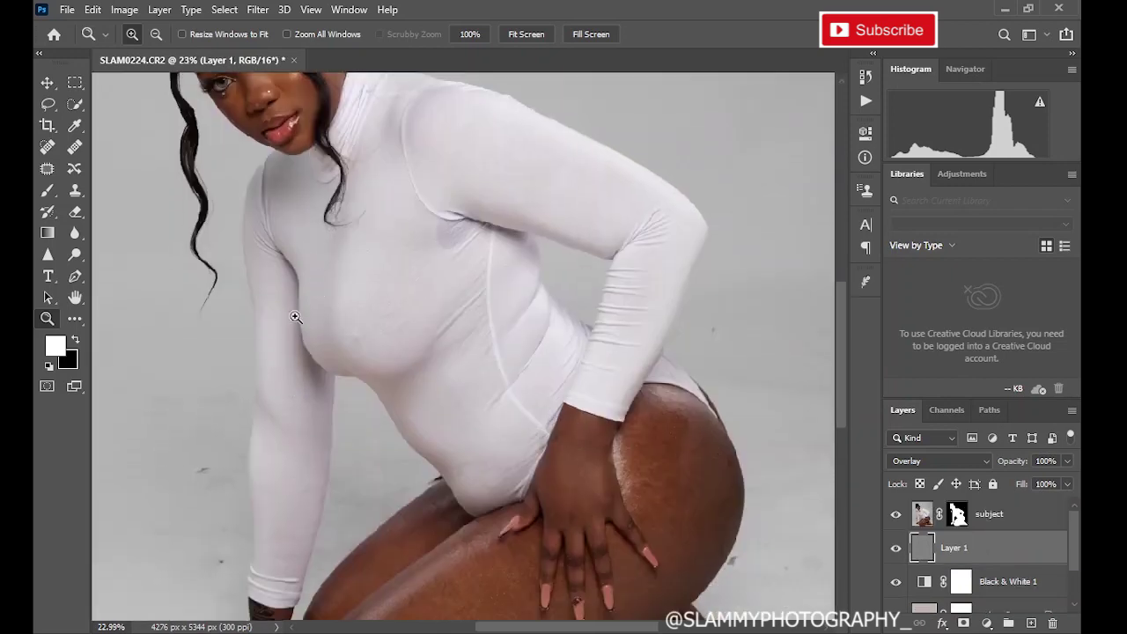
{"action": "left_click", "coordinate": [311, 9]}
{"action": "left_click", "coordinate": [342, 161]}
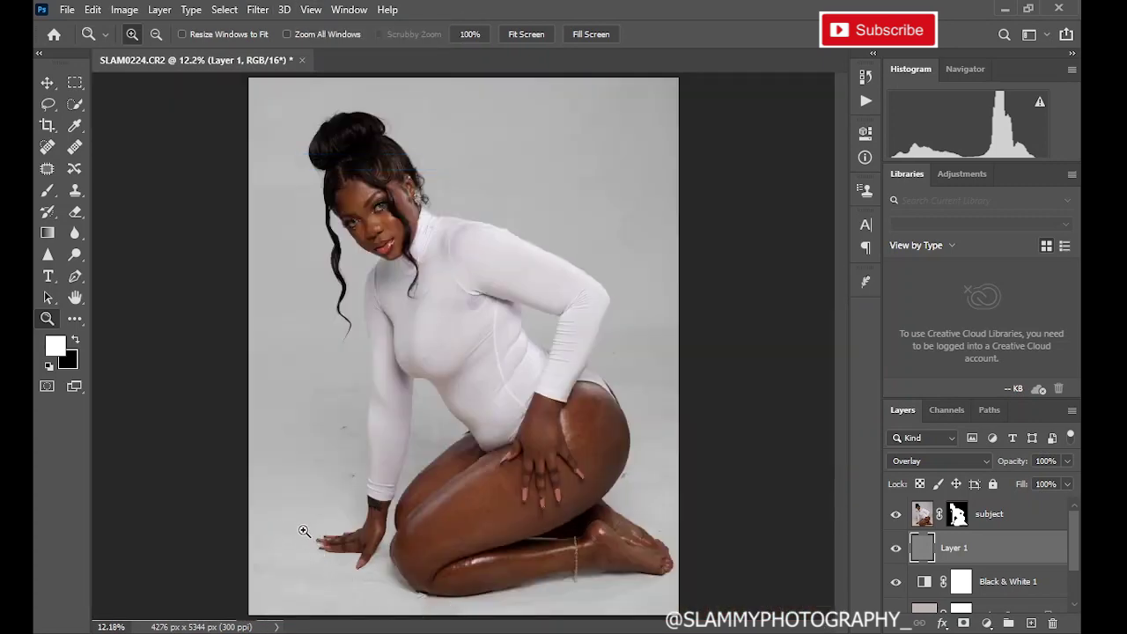
{"action": "left_click_drag", "start_coordinate": [248, 379], "coordinate": [643, 571]}
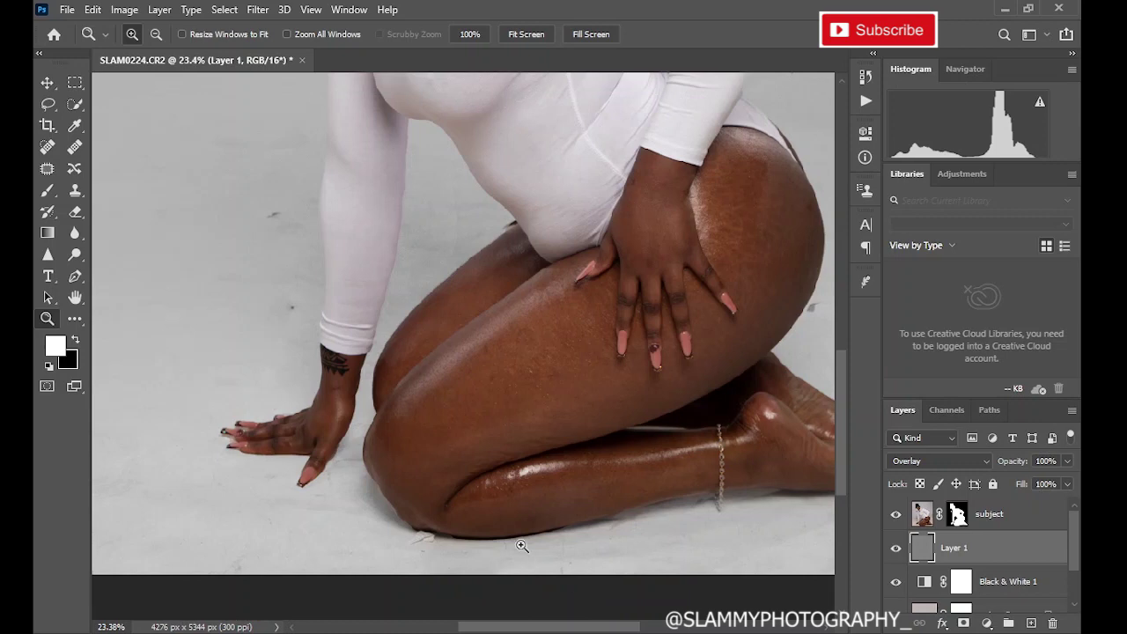
{"action": "left_click", "coordinate": [229, 319]}
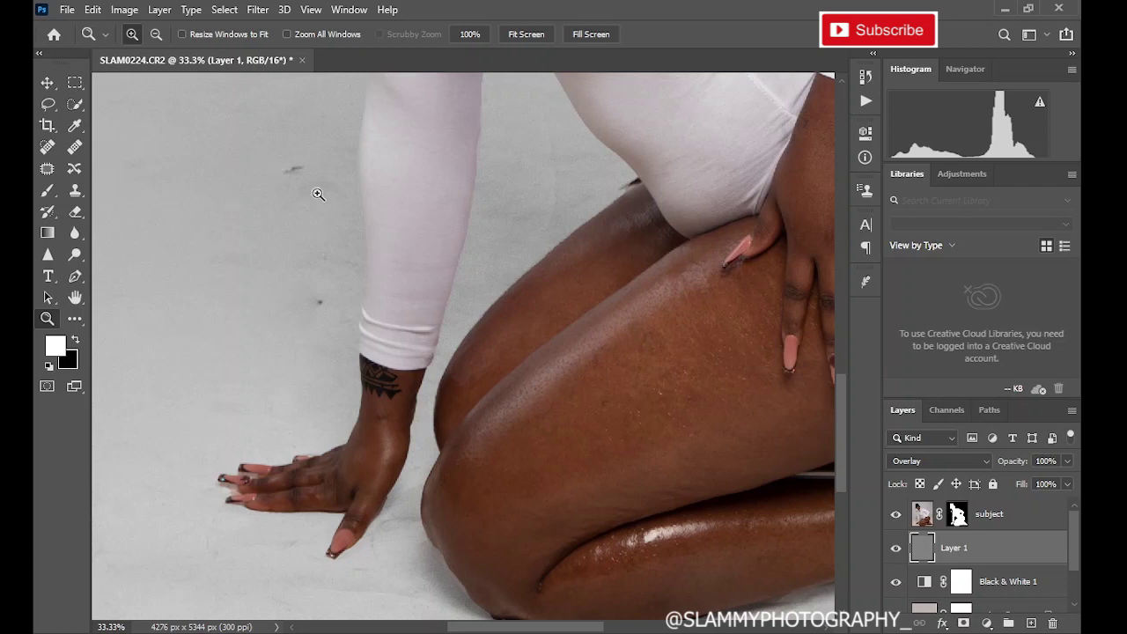
{"action": "scroll", "coordinate": [405, 466], "scroll_direction": "down", "scroll_amount": 3}
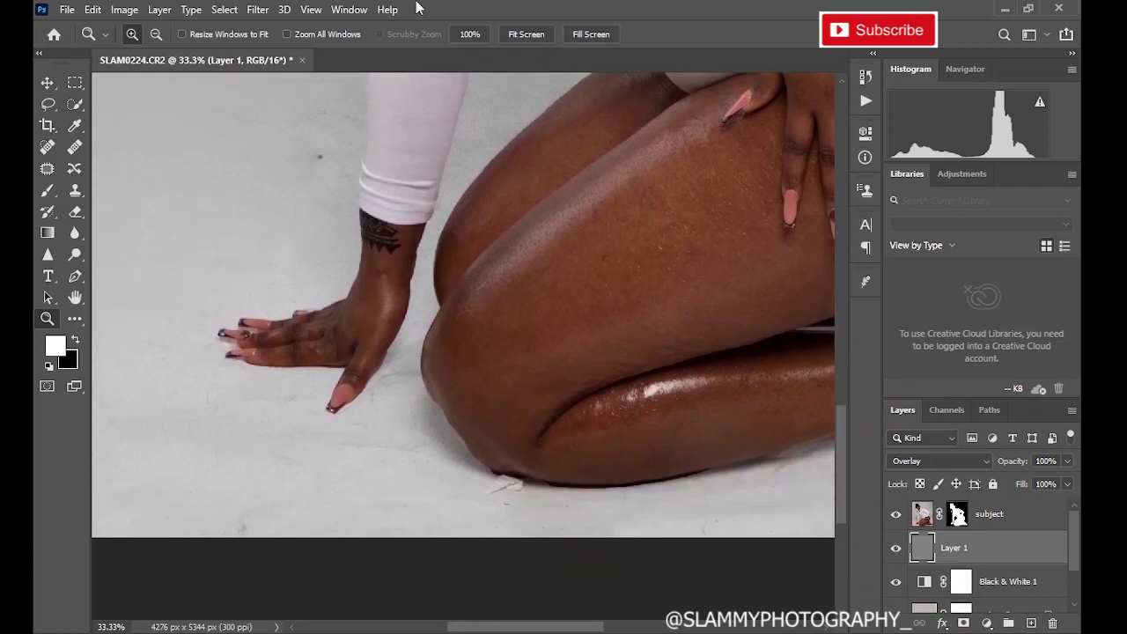
{"action": "left_click", "coordinate": [310, 10]}
{"action": "left_click", "coordinate": [343, 162]}
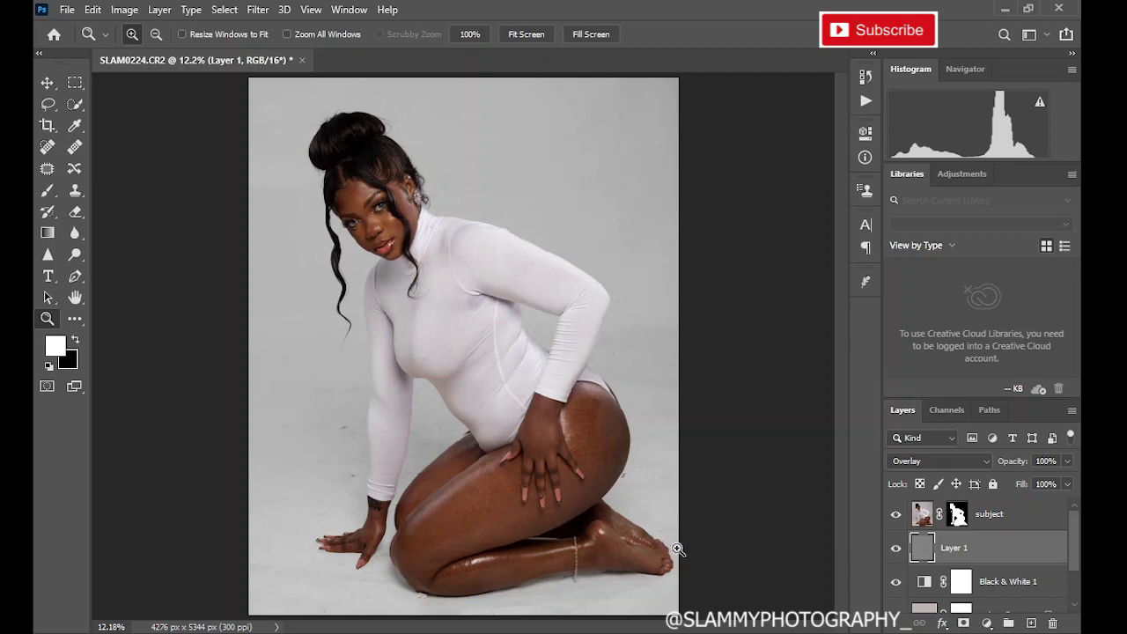
Stamp all visible layers into a new layer above the subject layer and open it in Liquify.
{"action": "left_click", "coordinate": [990, 520]}
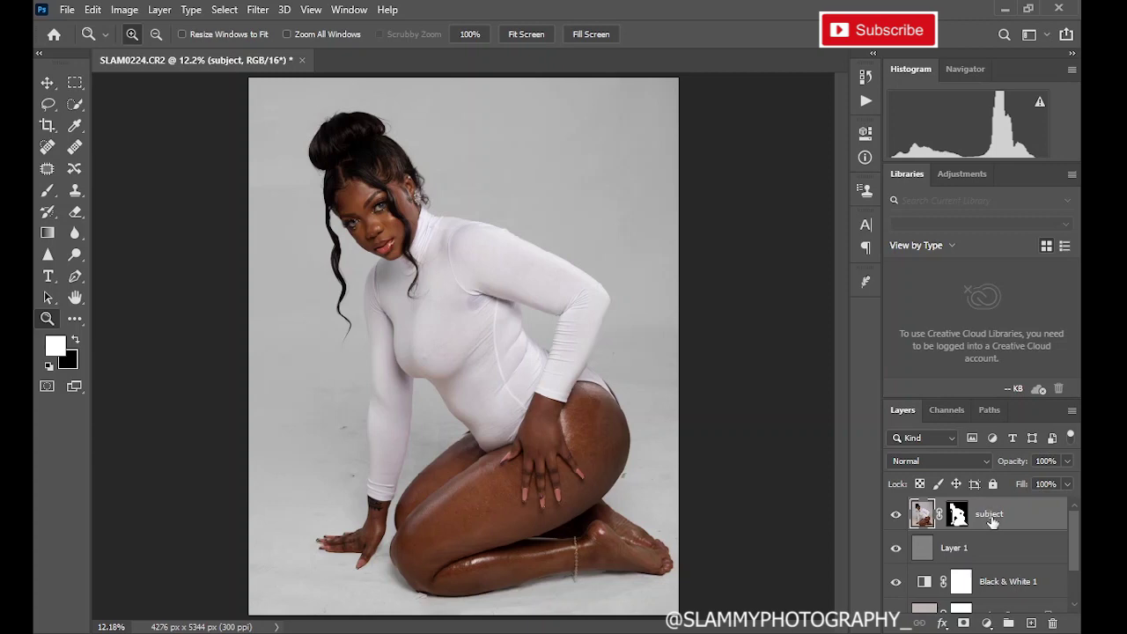
{"action": "key", "text": "ctrl+shift+alt+e"}
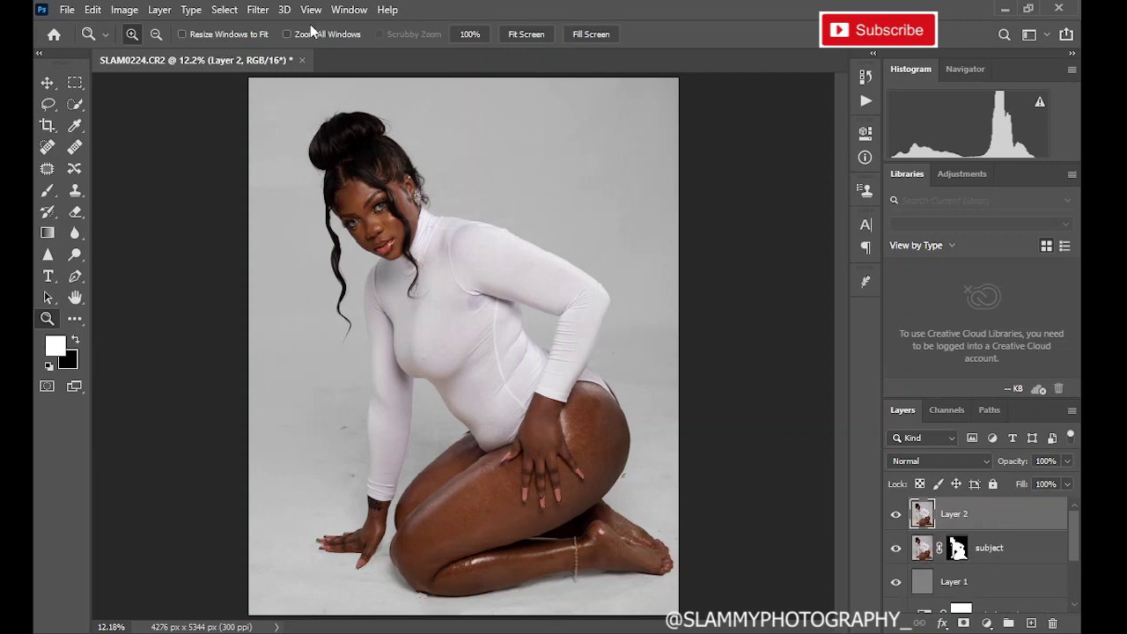
{"action": "left_click", "coordinate": [258, 9]}
{"action": "left_click", "coordinate": [280, 137]}
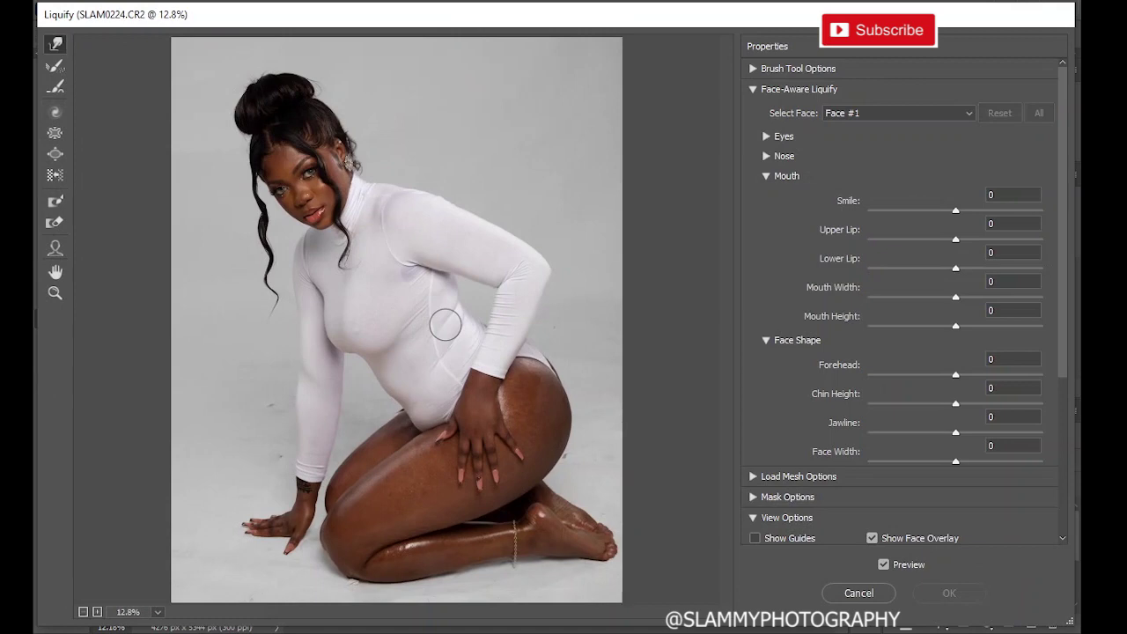
Smooth the stomach outline of the white bodysuit with Forward Warp, from the waist down to the thigh.
{"action": "left_click", "coordinate": [55, 293]}
{"action": "left_click", "coordinate": [393, 401]}
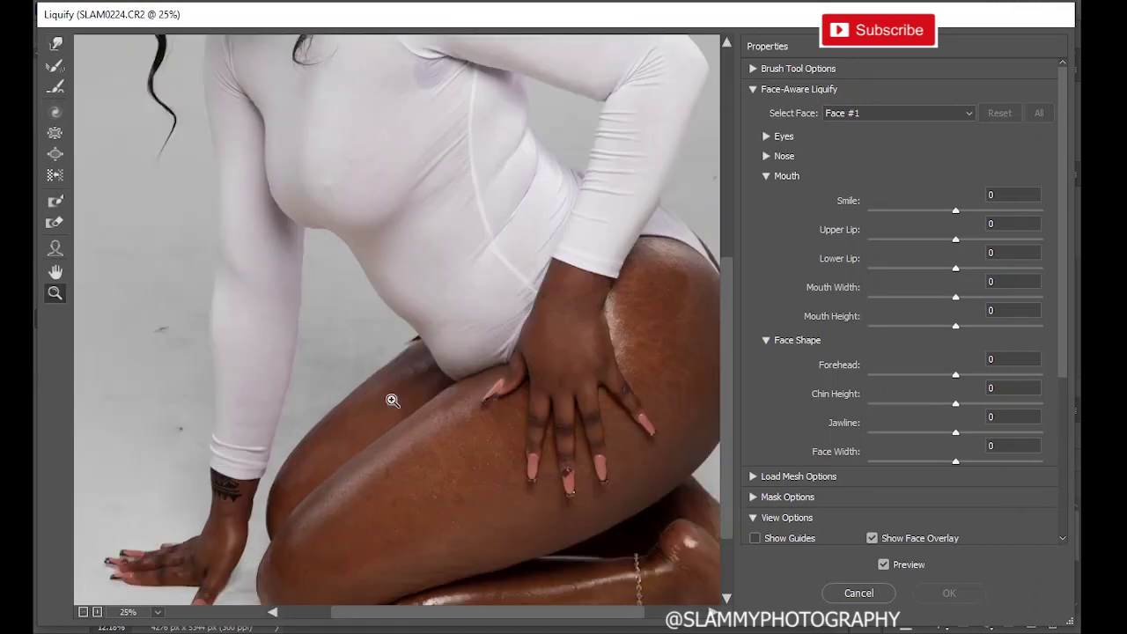
{"action": "left_click", "coordinate": [56, 45]}
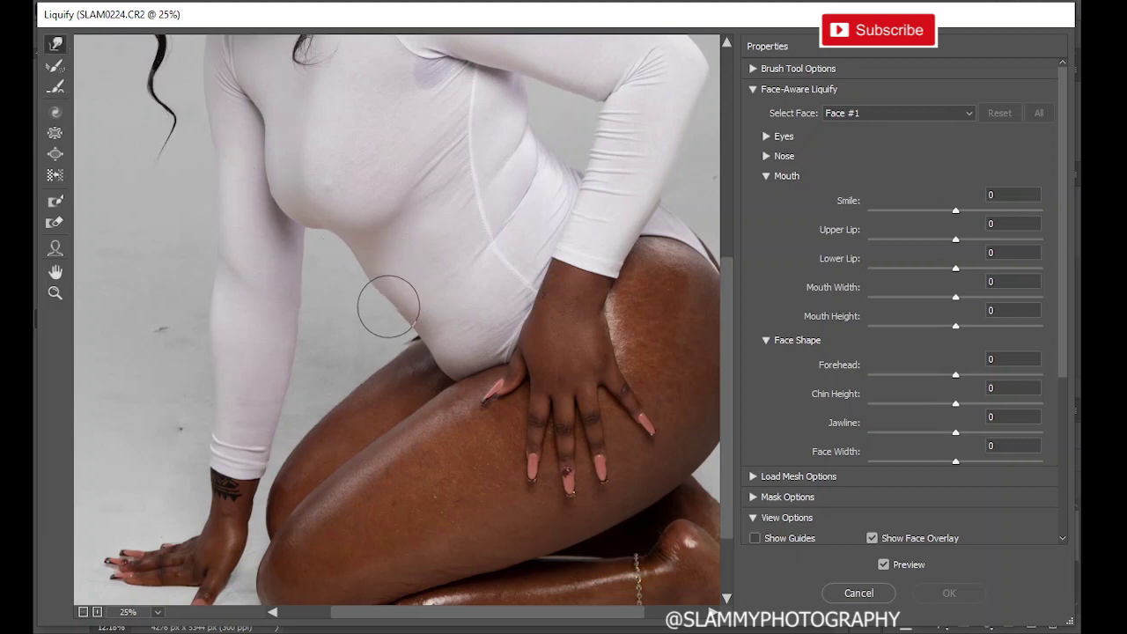
{"action": "left_click_drag", "start_coordinate": [378, 302], "coordinate": [370, 285]}
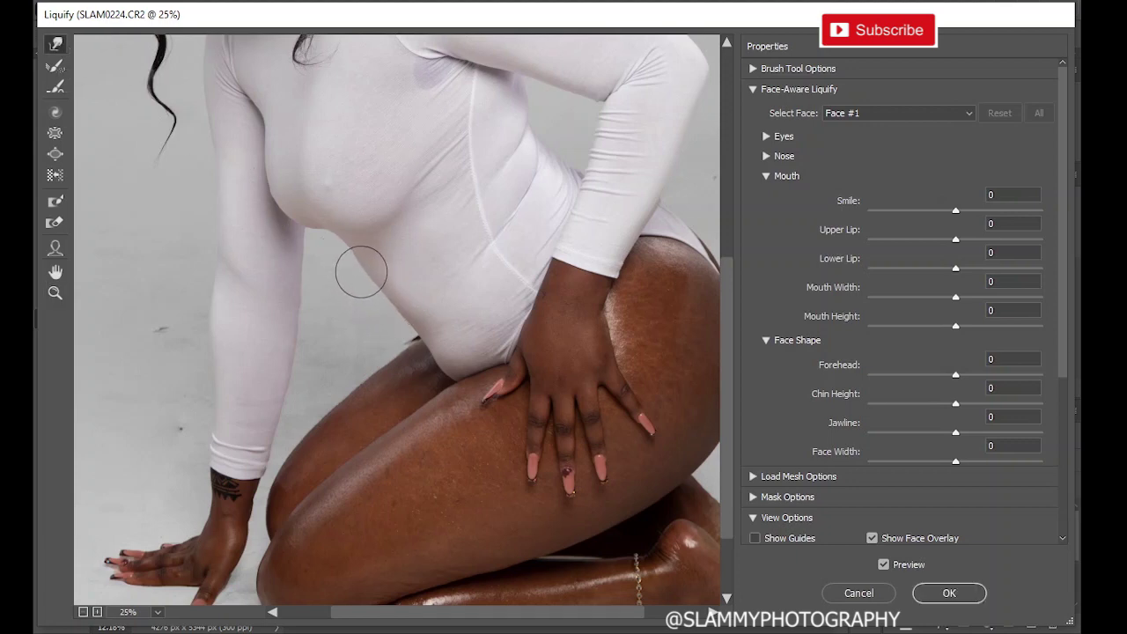
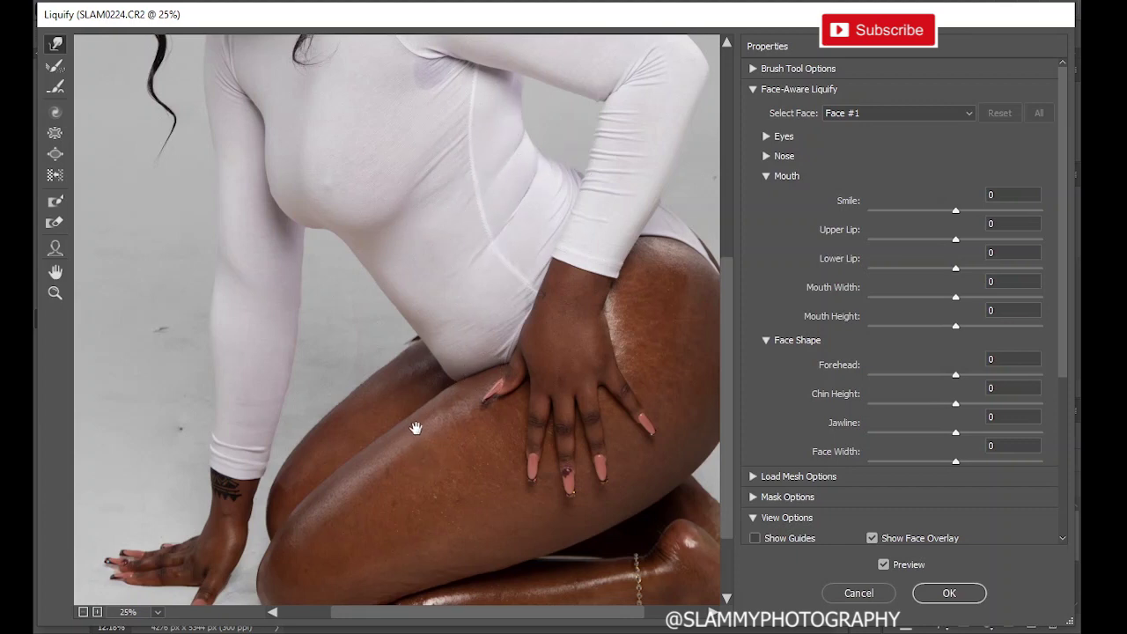
{"action": "left_click_drag", "start_coordinate": [415, 428], "coordinate": [296, 318]}
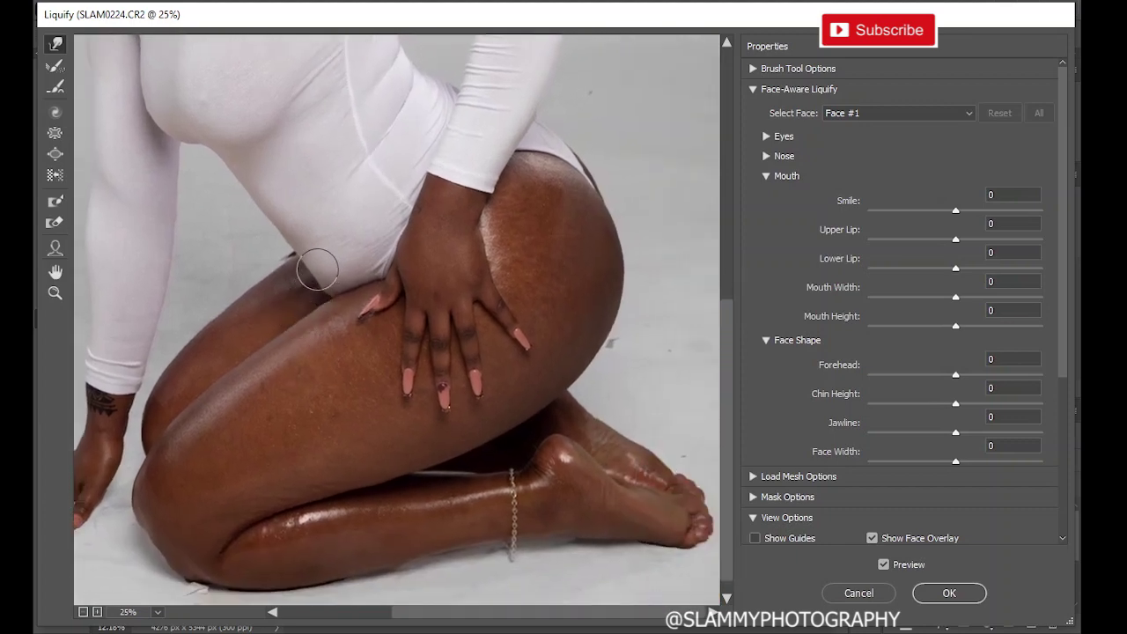
{"action": "left_click_drag", "start_coordinate": [321, 262], "coordinate": [316, 258]}
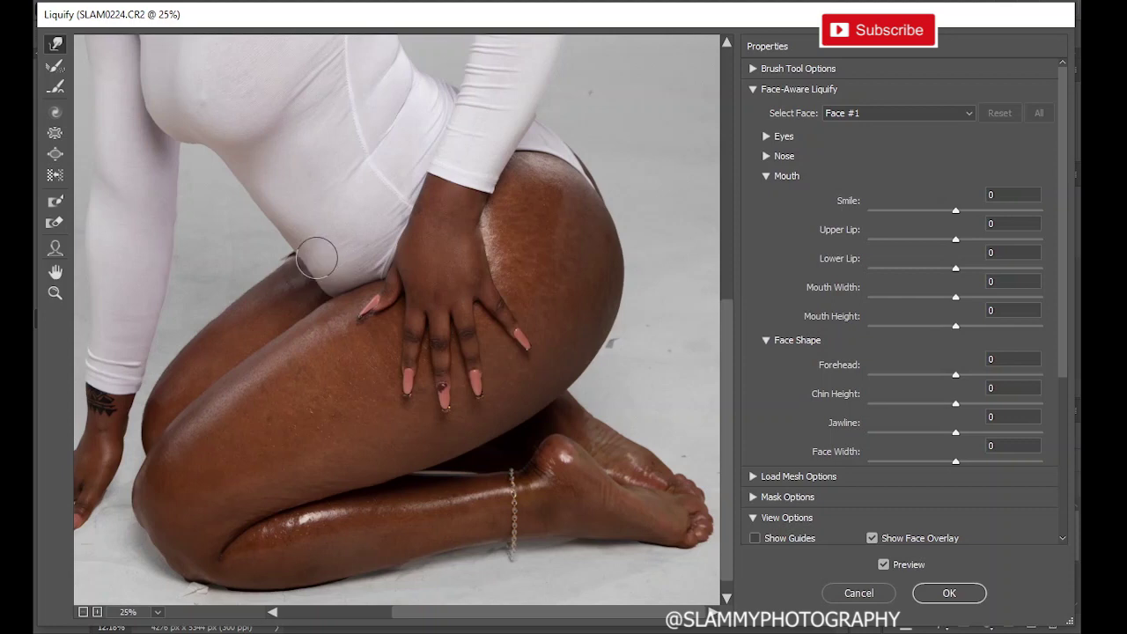
Compare the whole reshaped figure with its original shape using the Liquify preview.
{"action": "left_click", "coordinate": [53, 294]}
{"action": "left_click", "coordinate": [368, 311], "text": "alt"}
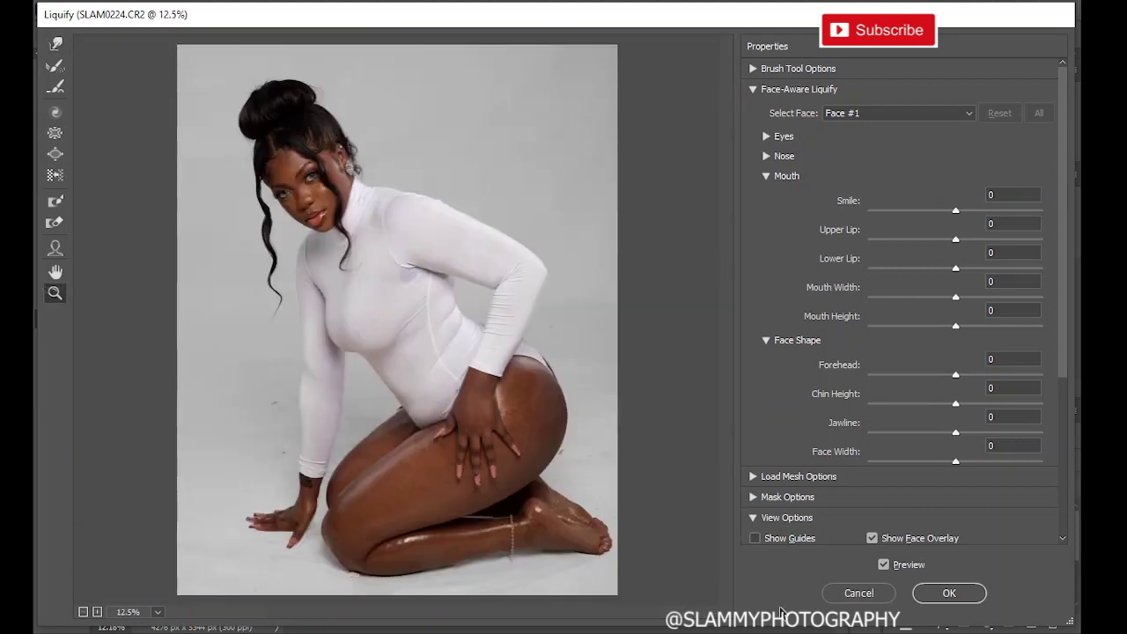
{"action": "left_click", "coordinate": [882, 565]}
{"action": "left_click", "coordinate": [882, 565]}
Push the lower stomach edge slightly inward where the bodysuit meets the thighs, using Forward Warp.
{"action": "left_click", "coordinate": [415, 416]}
{"action": "scroll", "coordinate": [431, 367], "scroll_direction": "down", "scroll_amount": 3}
{"action": "scroll", "coordinate": [433, 396], "scroll_direction": "up", "scroll_amount": 3}
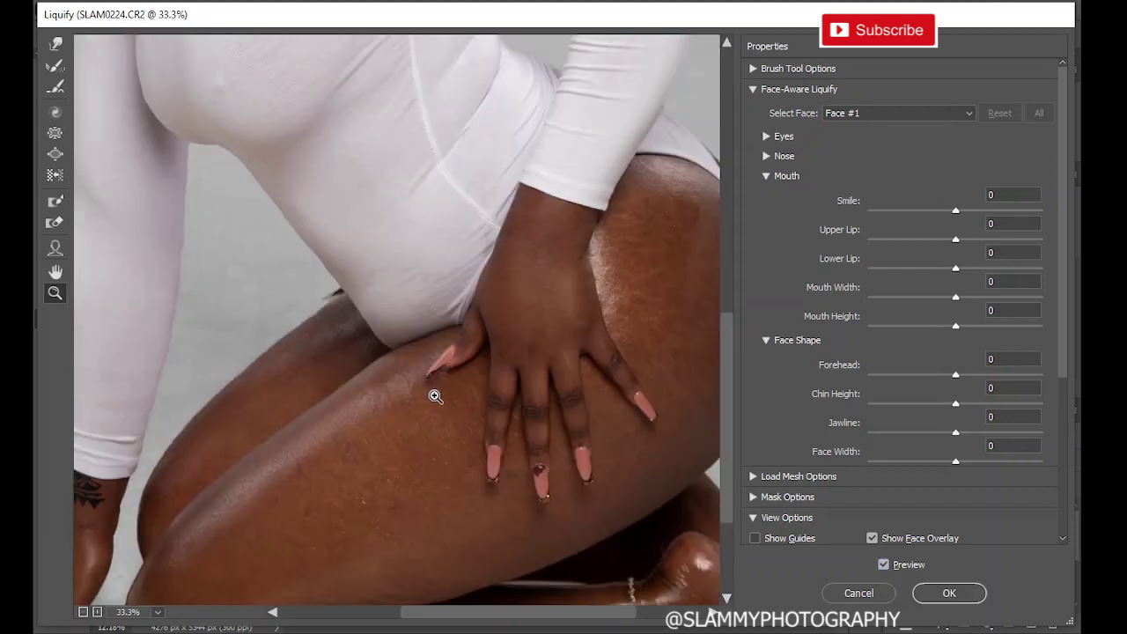
{"action": "left_click", "coordinate": [55, 43]}
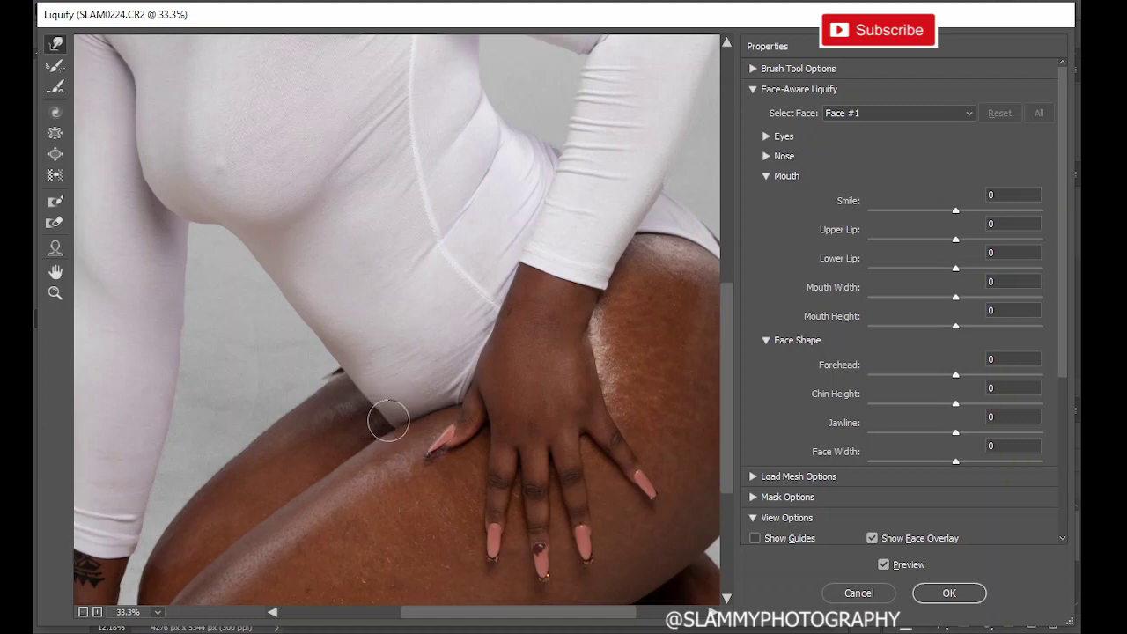
{"action": "left_click_drag", "start_coordinate": [392, 427], "coordinate": [362, 388]}
{"action": "left_click", "coordinate": [55, 296]}
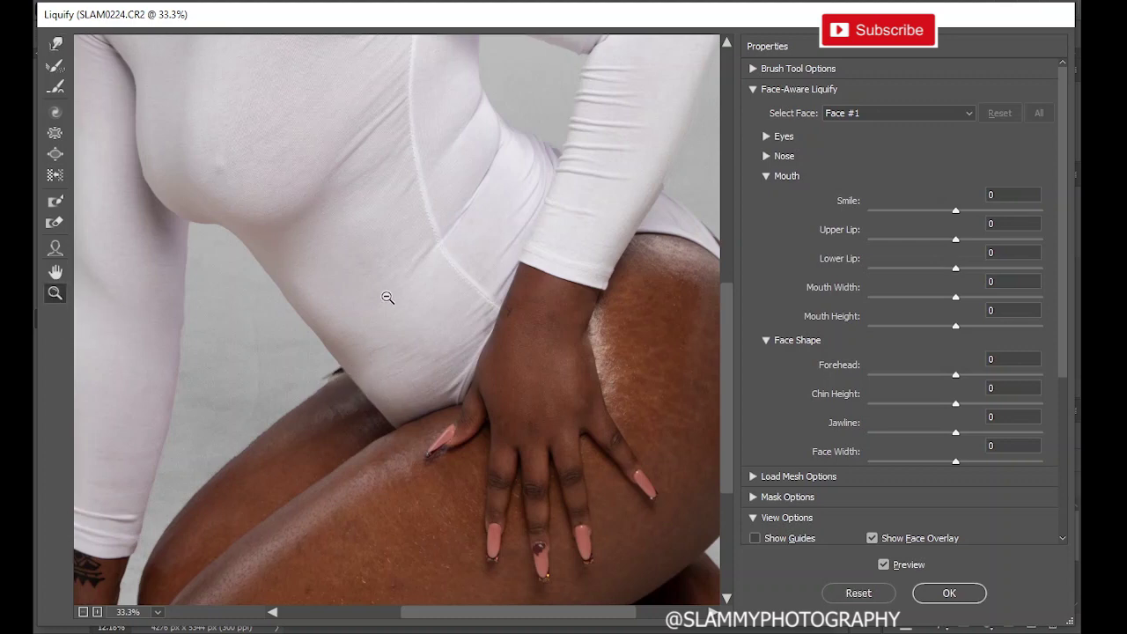
{"action": "left_click", "coordinate": [388, 296], "text": "alt"}
{"action": "left_click", "coordinate": [394, 296], "text": "alt"}
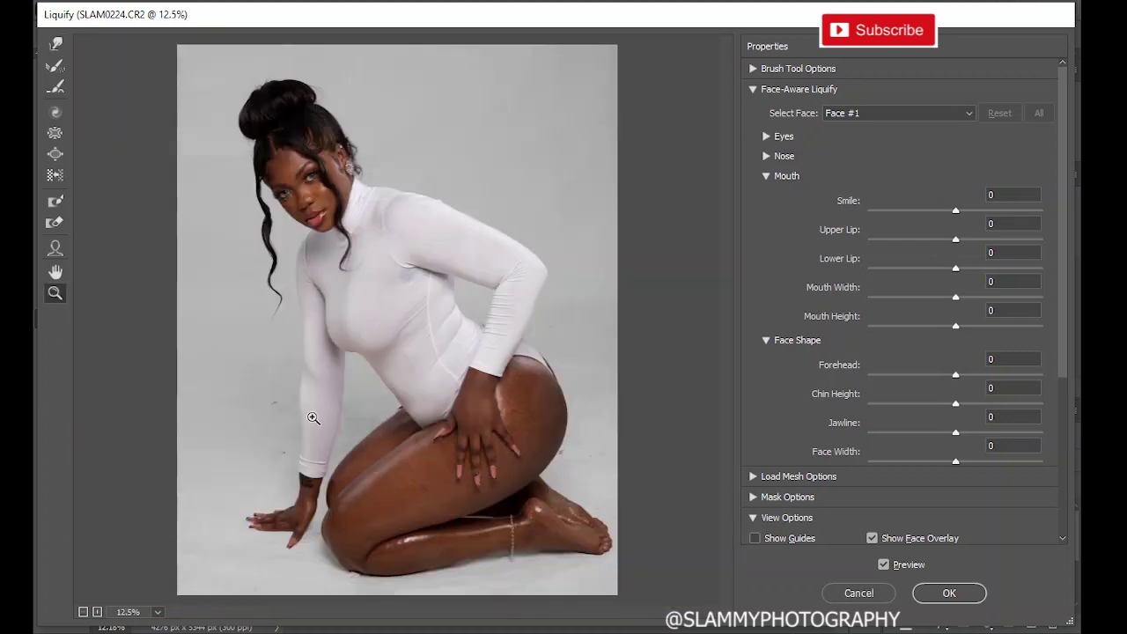
Compare the warped body with the original once more and apply the Liquify changes.
{"action": "left_click", "coordinate": [56, 44]}
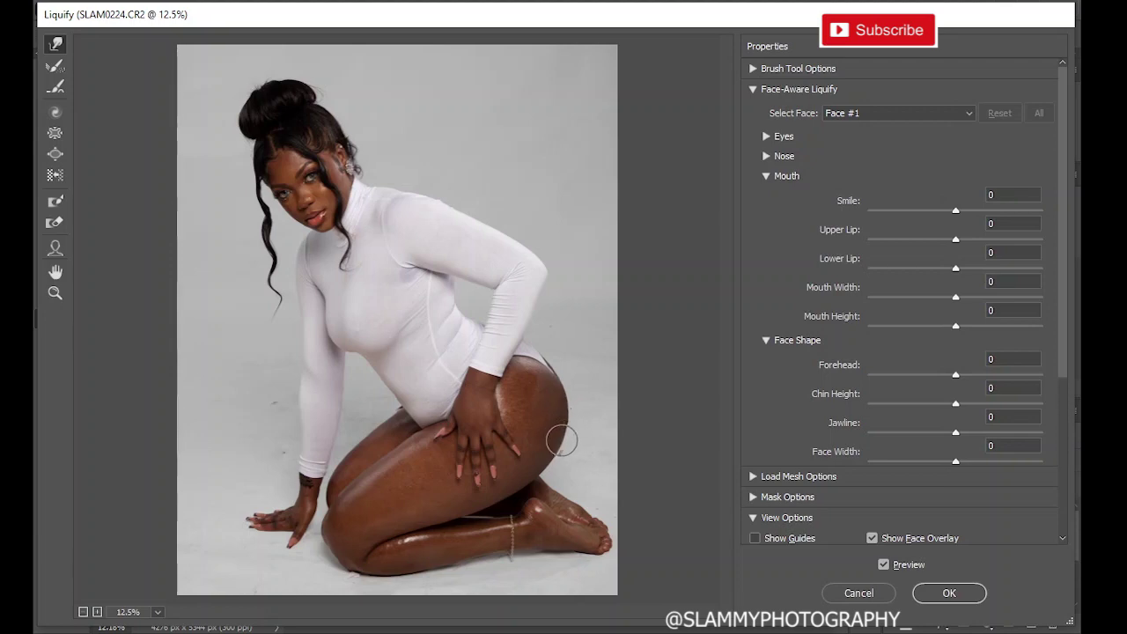
{"action": "left_click", "coordinate": [884, 564]}
{"action": "left_click", "coordinate": [884, 564]}
{"action": "left_click", "coordinate": [951, 594]}
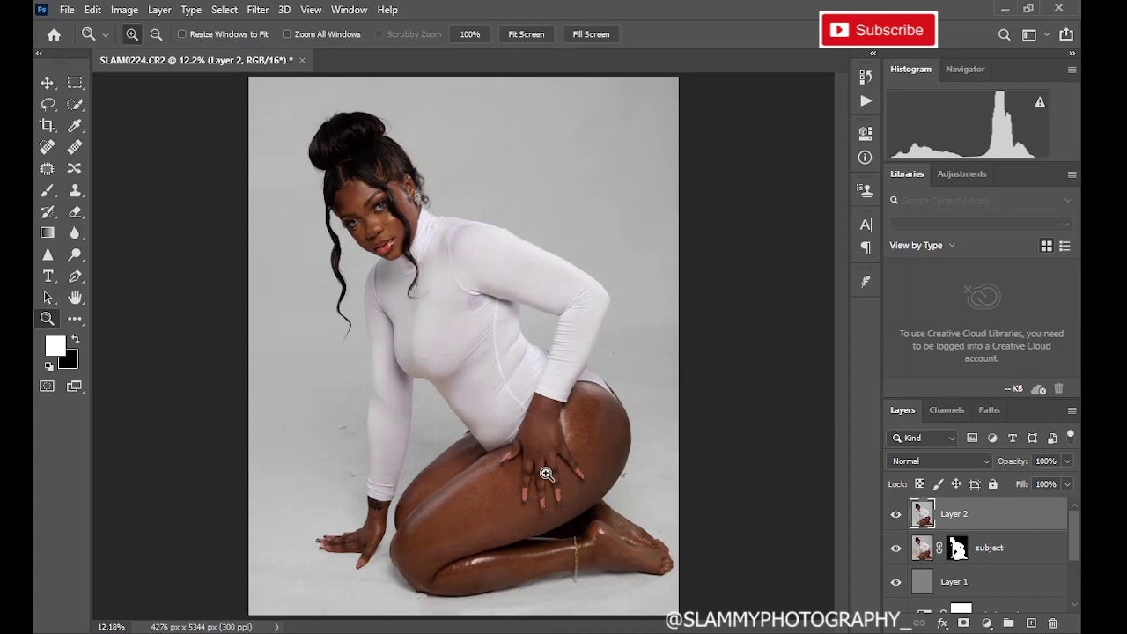
Lasso the darker soles and toes of both feet with a 5.7 px feather.
{"action": "left_click_drag", "start_coordinate": [573, 472], "coordinate": [693, 606]}
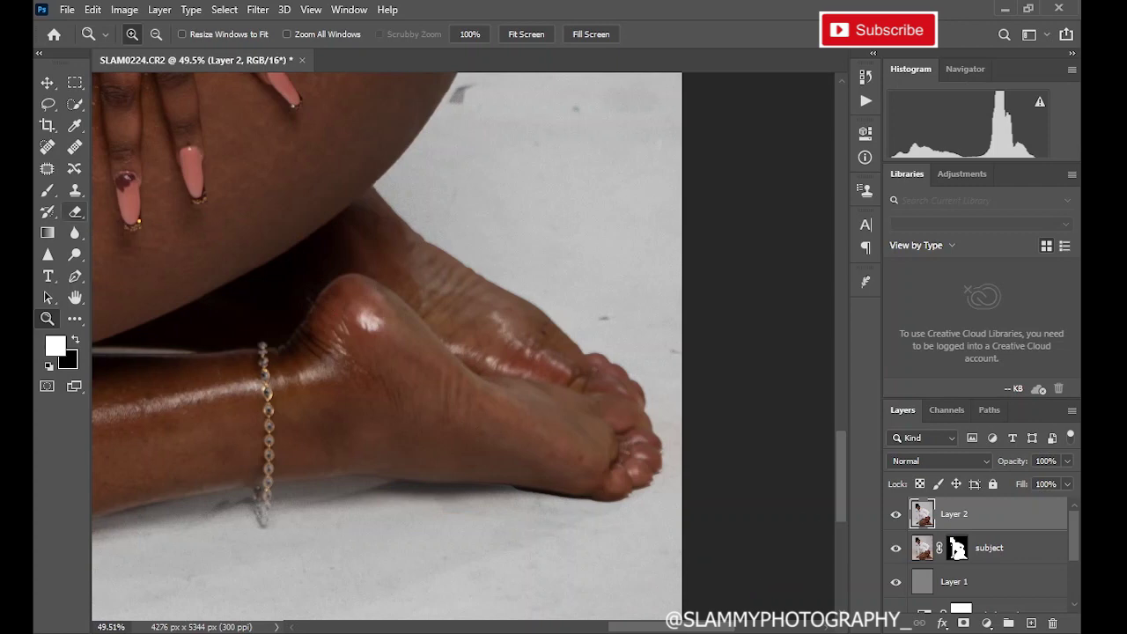
{"action": "left_click", "coordinate": [49, 104]}
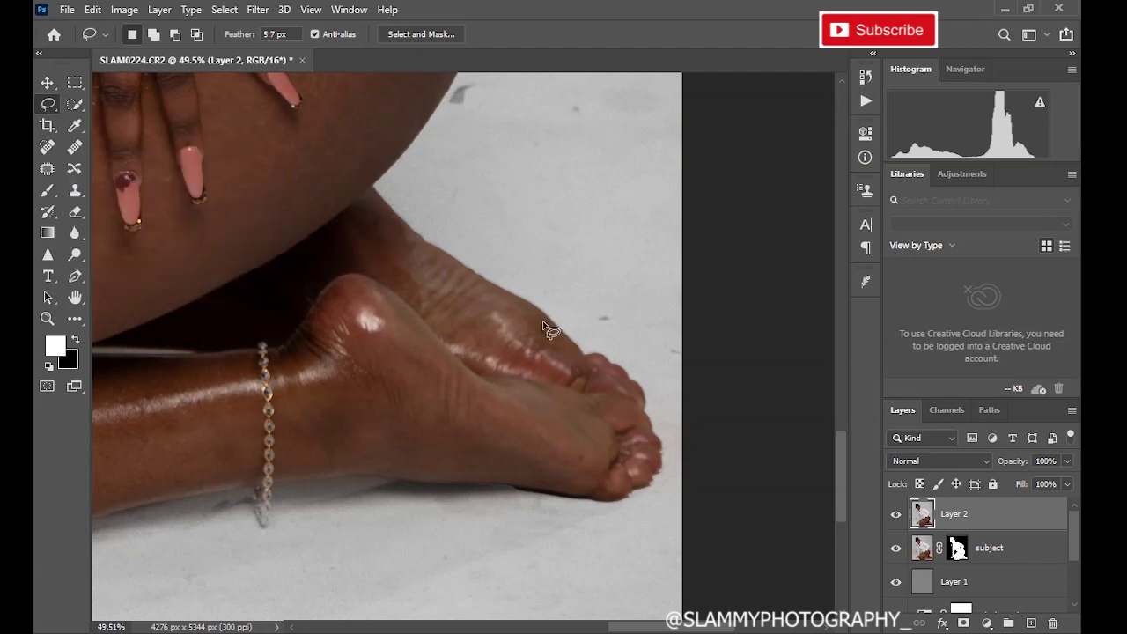
{"action": "left_click_drag", "start_coordinate": [564, 336], "coordinate": [447, 267]}
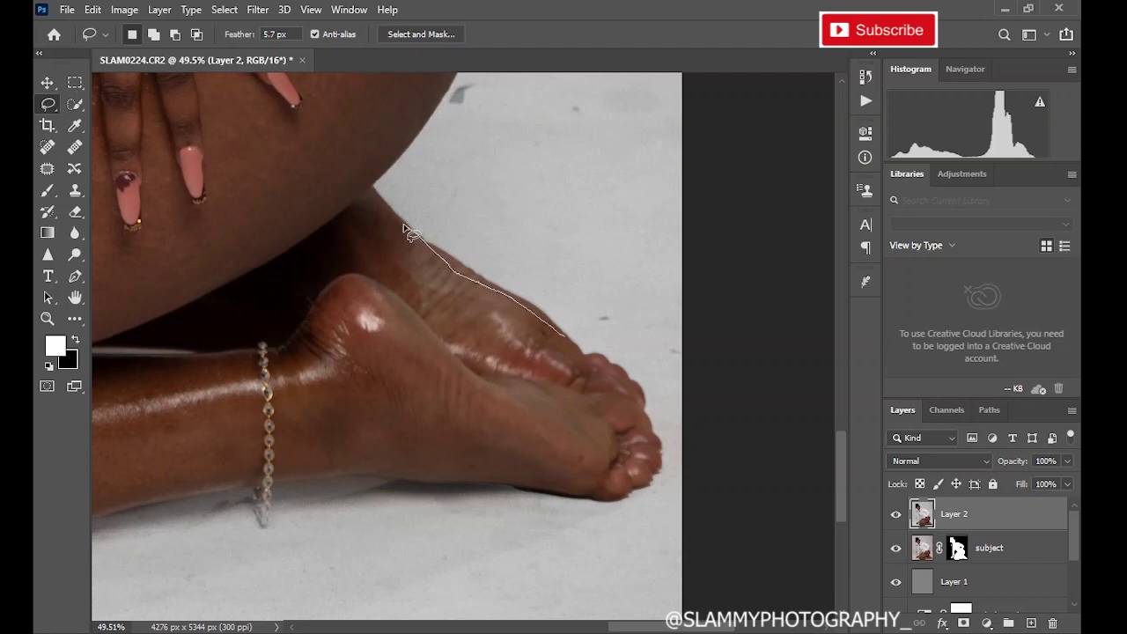
{"action": "mouse_move", "coordinate": [405, 228]}
{"action": "left_mouse_down"}
{"action": "mouse_move", "coordinate": [370, 203]}
{"action": "mouse_move", "coordinate": [355, 243]}
{"action": "mouse_move", "coordinate": [354, 299]}
{"action": "mouse_move", "coordinate": [439, 401]}
{"action": "mouse_move", "coordinate": [620, 485]}
{"action": "mouse_move", "coordinate": [657, 460]}
{"action": "mouse_move", "coordinate": [647, 423]}
{"action": "left_mouse_up"}
{"action": "left_click_drag", "start_coordinate": [608, 371], "coordinate": [572, 345]}
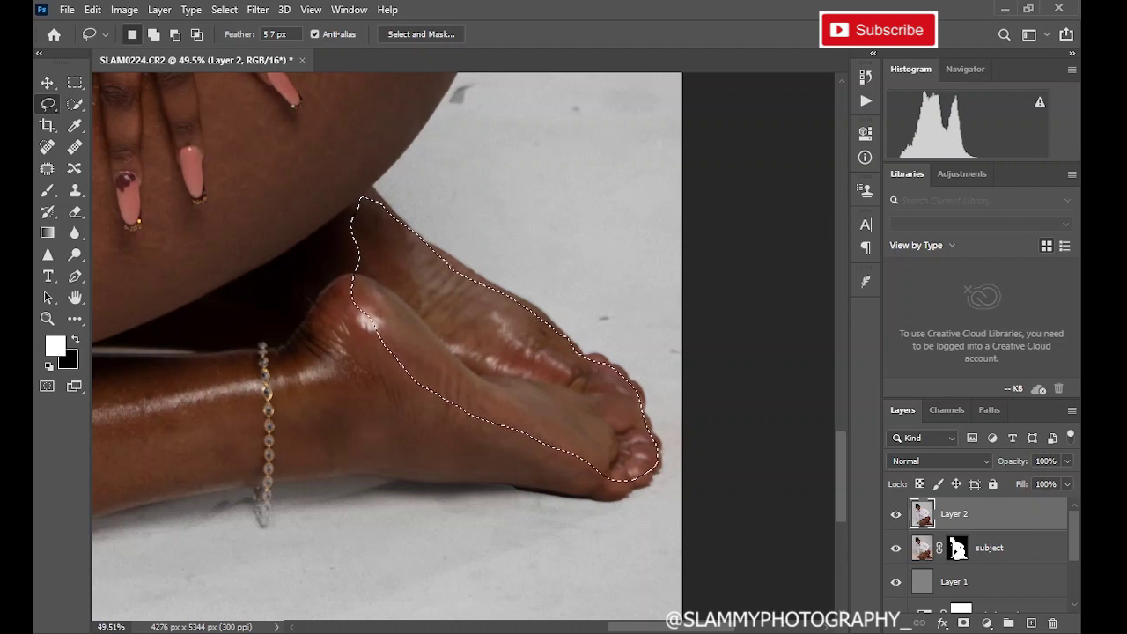
Add a Curves adjustment masked to the selected feet and raise the RGB midtones at about input 100 to brighten them.
{"action": "left_click", "coordinate": [986, 622]}
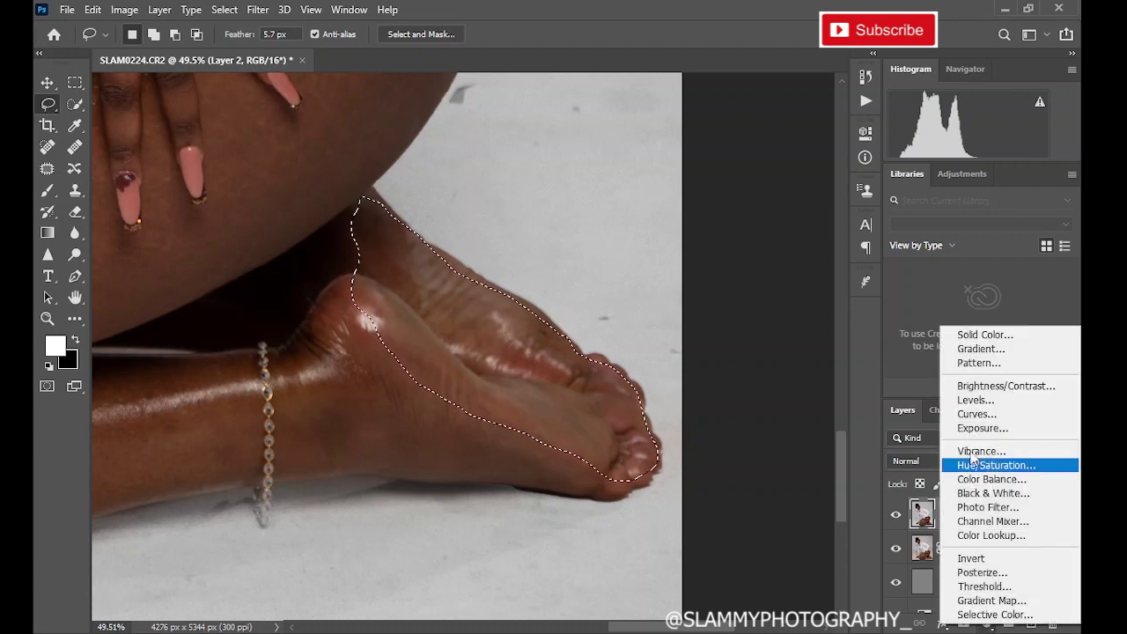
{"action": "left_click", "coordinate": [972, 414]}
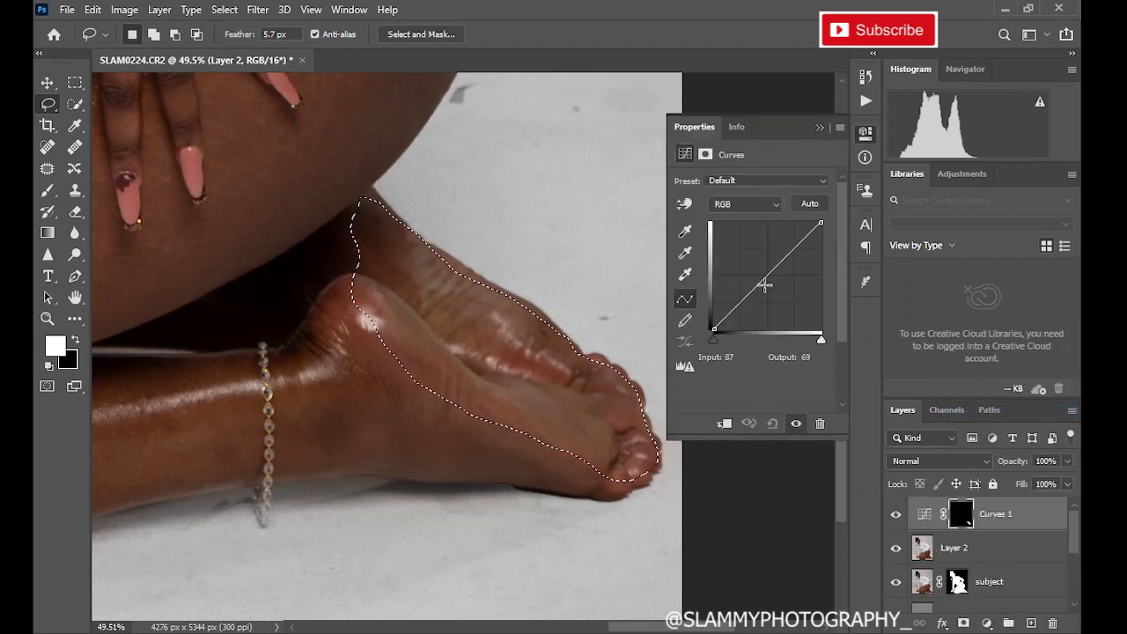
{"action": "left_click_drag", "start_coordinate": [769, 277], "coordinate": [755, 258]}
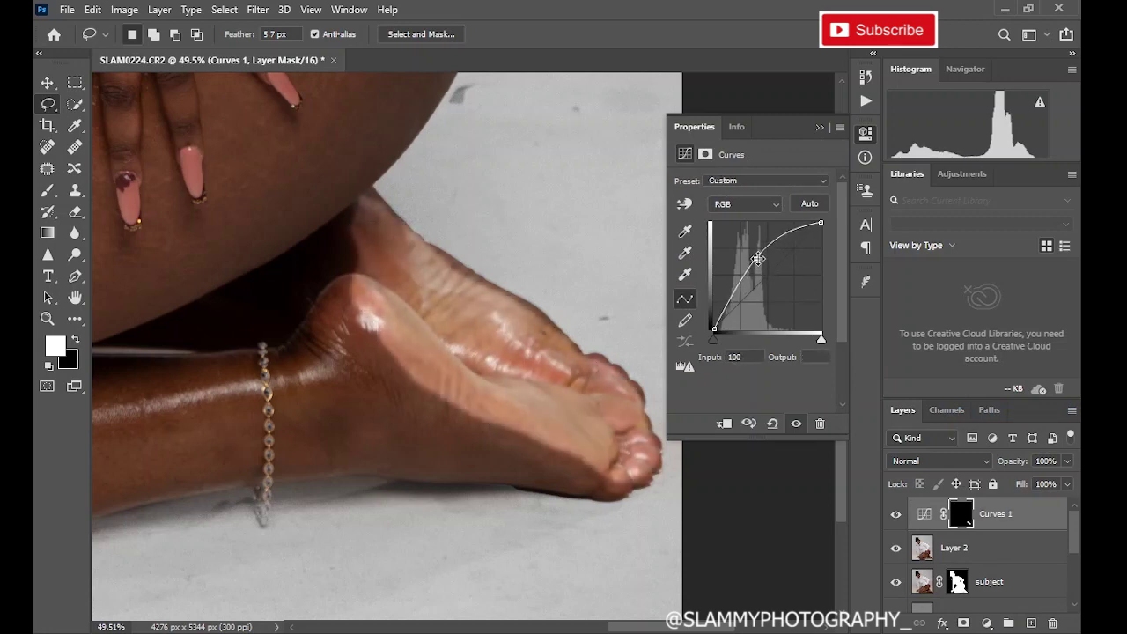
{"action": "left_click", "coordinate": [819, 129]}
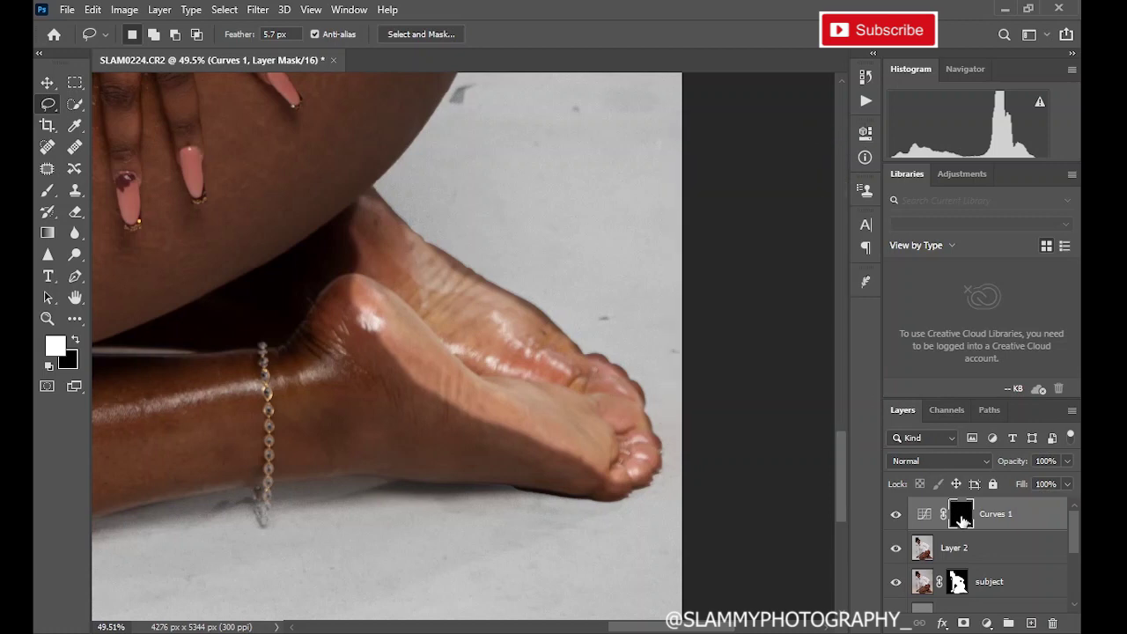
Feather the Curves layer mask by about 26.1 px to soften the edges of the brightened foot area.
{"action": "left_click", "coordinate": [864, 157]}
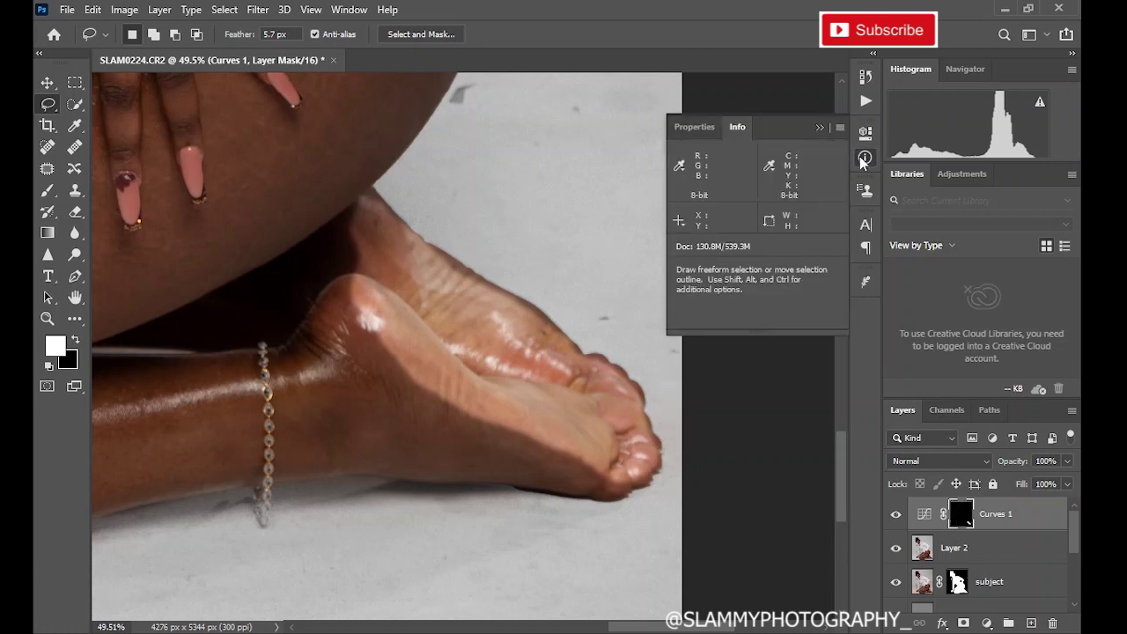
{"action": "left_click", "coordinate": [694, 127]}
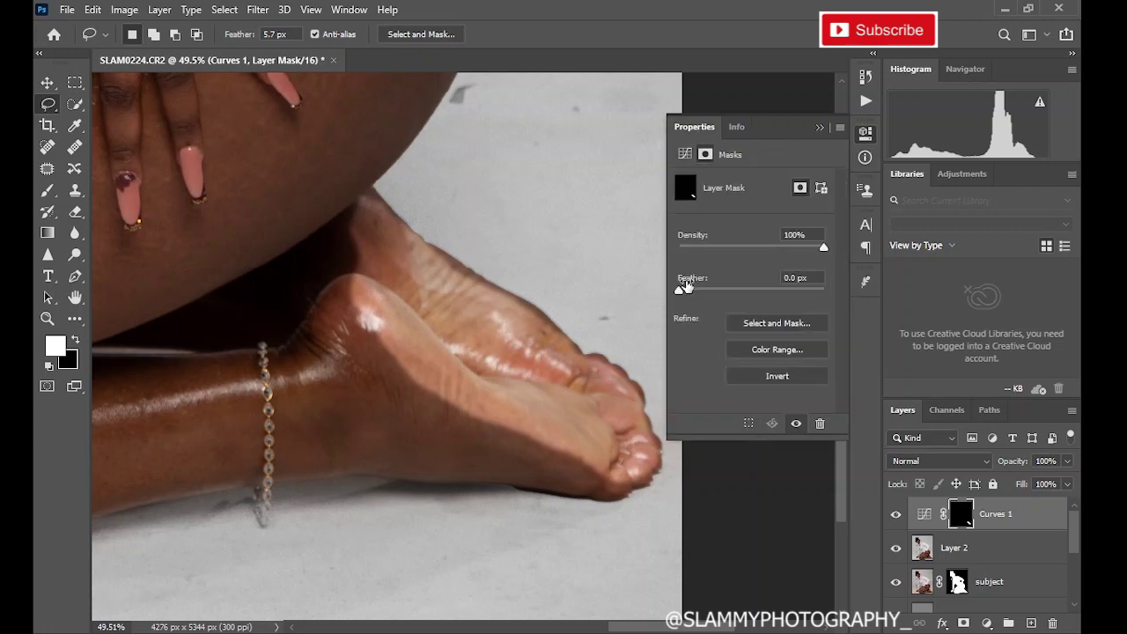
{"action": "left_click_drag", "start_coordinate": [680, 292], "coordinate": [747, 286]}
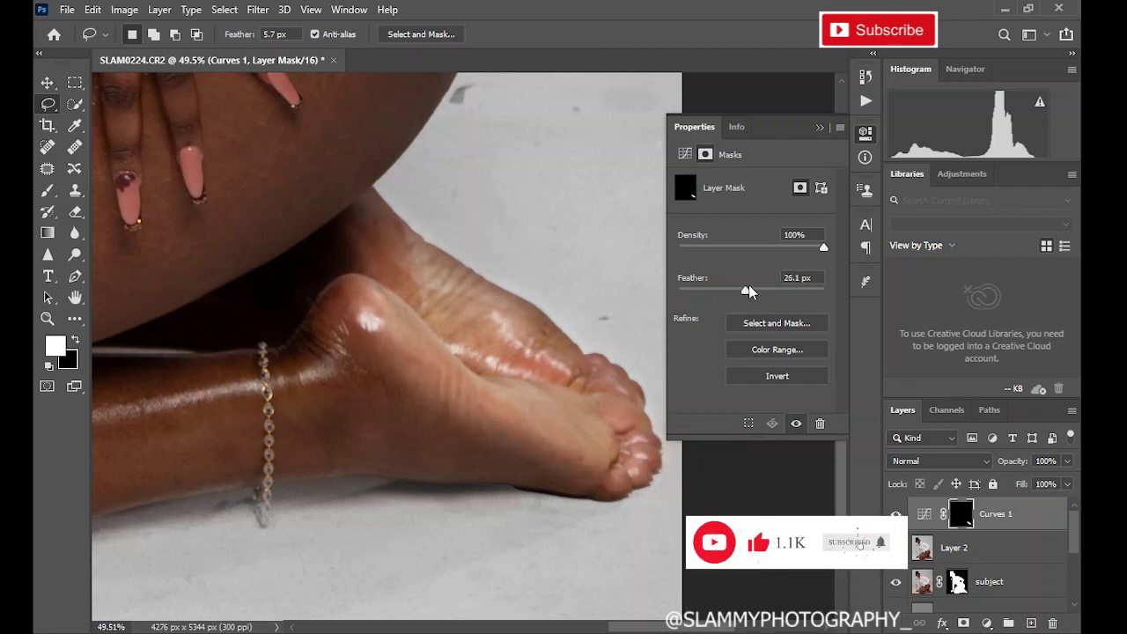
{"action": "left_click", "coordinate": [819, 127]}
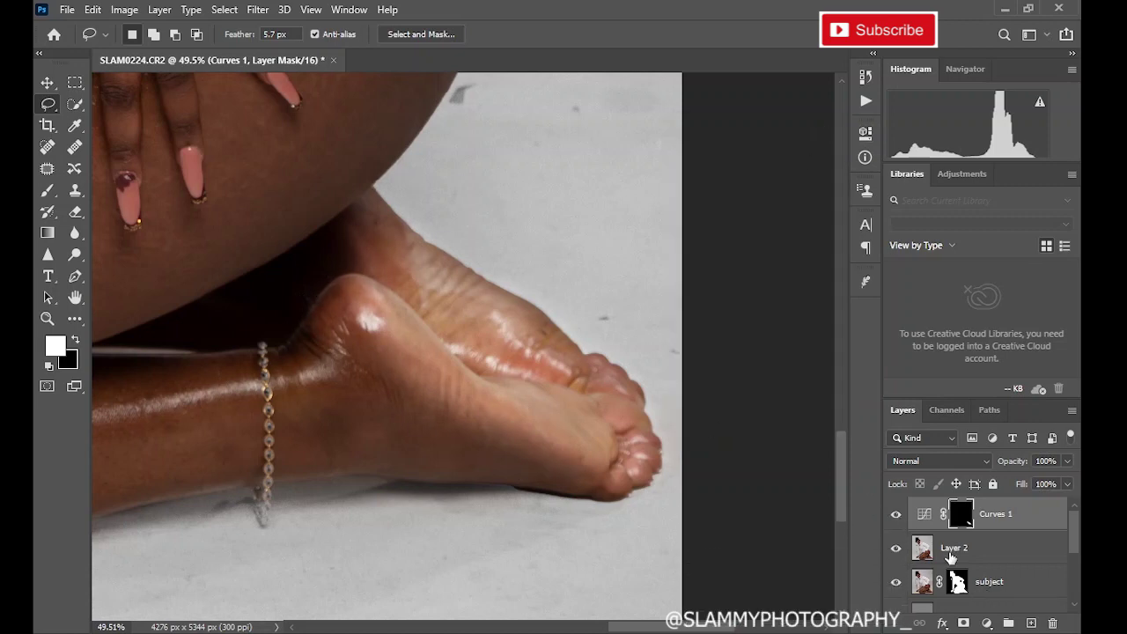
Compare the image with and without the Curves adjustment close up and in full, and set that layer's opacity to 90%.
{"action": "left_click", "coordinate": [897, 515]}
{"action": "left_click", "coordinate": [897, 516]}
{"action": "left_click", "coordinate": [314, 10]}
{"action": "left_click", "coordinate": [350, 161]}
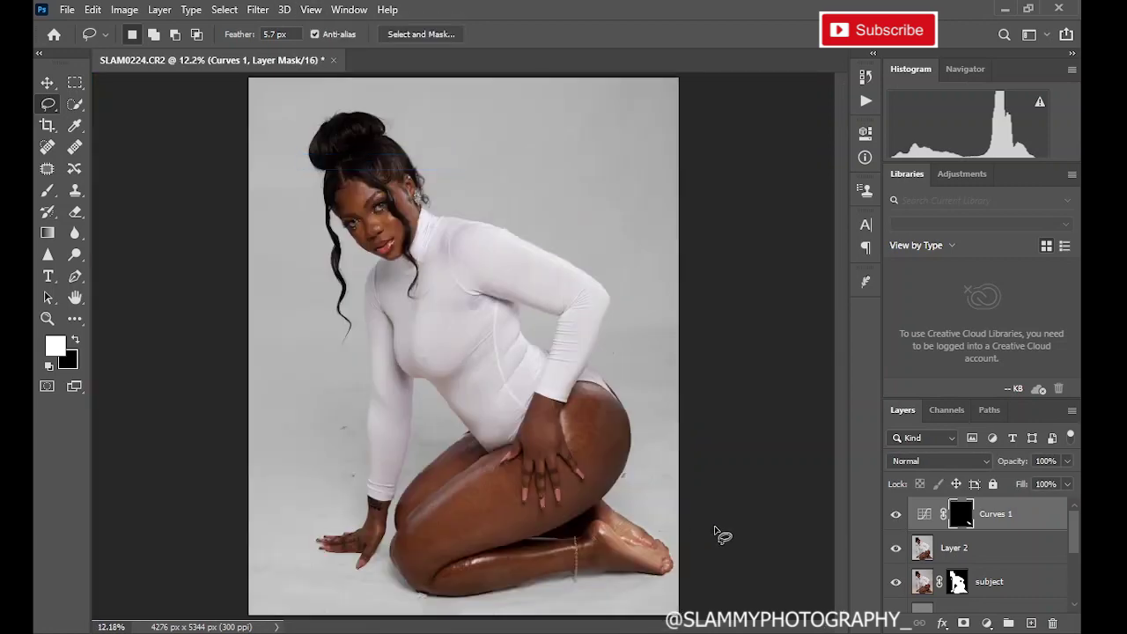
{"action": "left_click", "coordinate": [899, 518]}
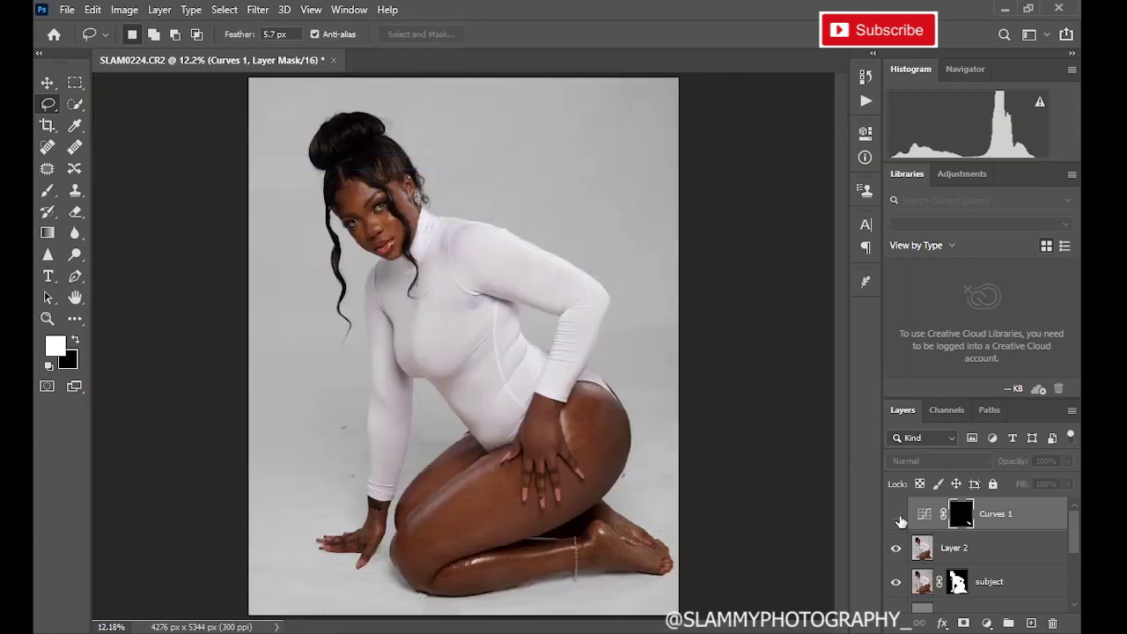
{"action": "left_click", "coordinate": [895, 516]}
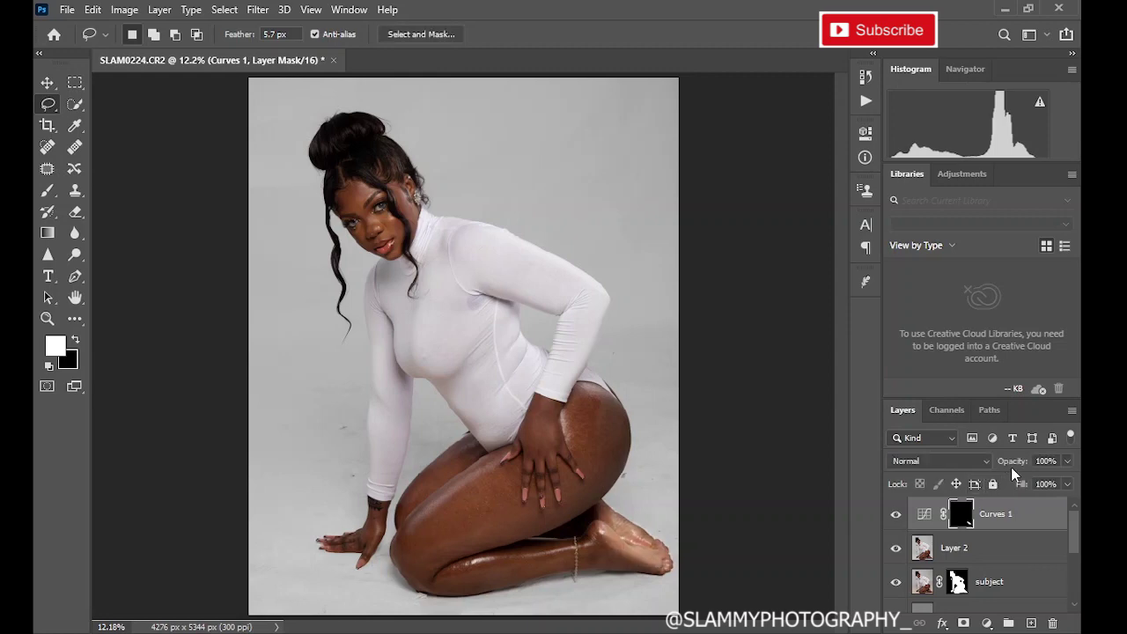
{"action": "left_click_drag", "start_coordinate": [1017, 464], "coordinate": [1012, 463]}
{"action": "key", "text": "Return"}
Paint white on the Curves mask with a 100 px brush at 14% flow over the rear foot's dark ankle area above the heel.
{"action": "key", "text": "z"}
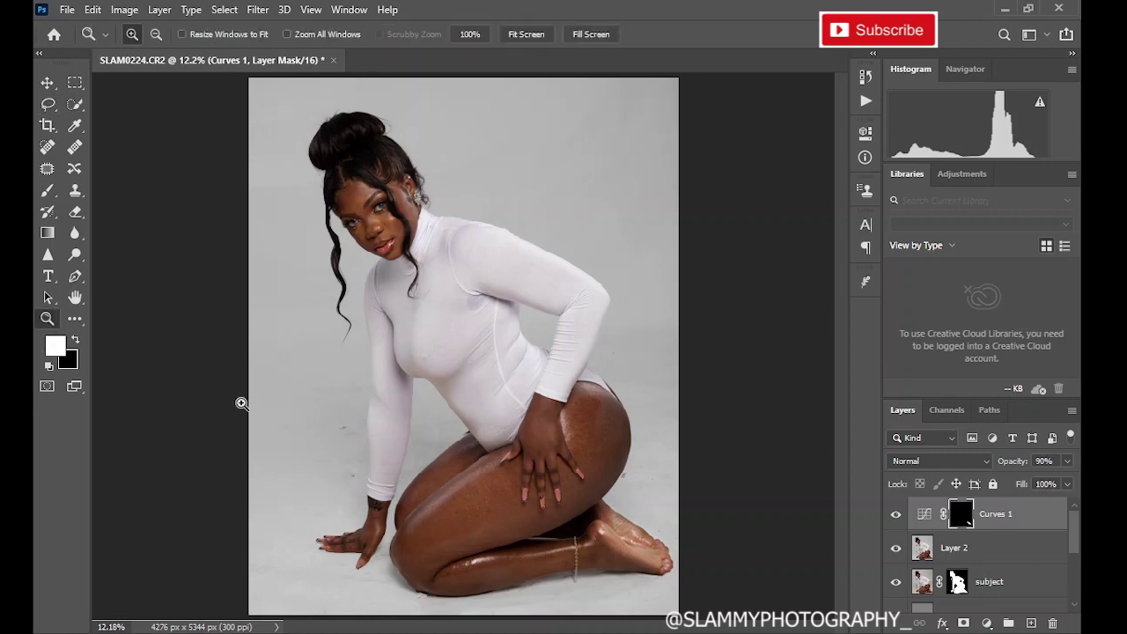
{"action": "left_click_drag", "start_coordinate": [534, 486], "coordinate": [734, 564]}
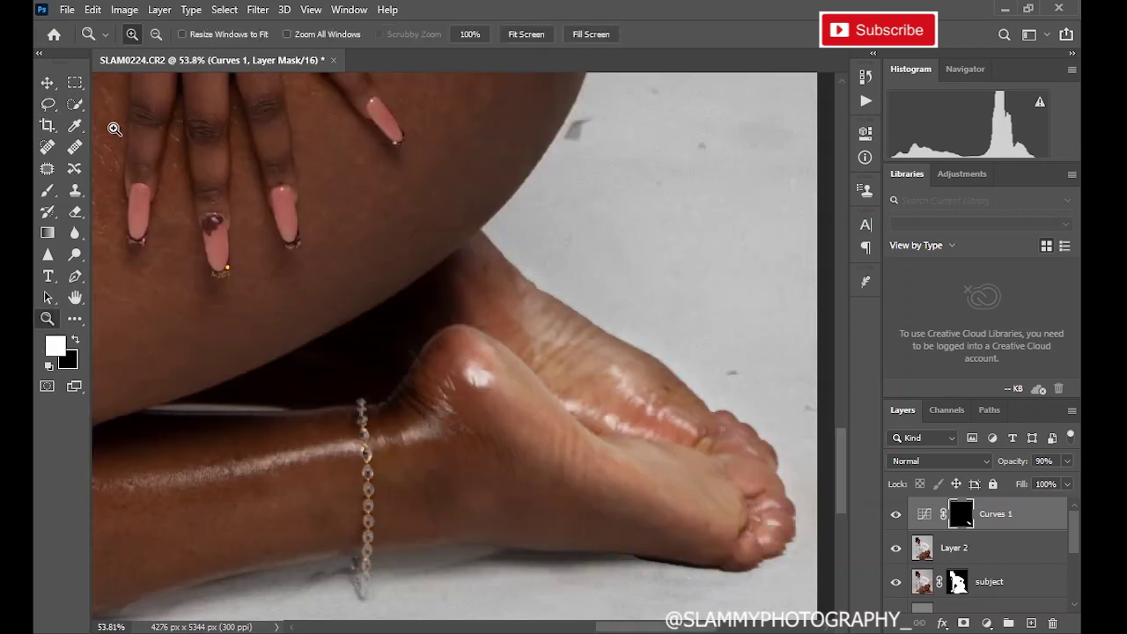
{"action": "left_click", "coordinate": [48, 190]}
{"action": "key", "text": "bracketleft"}
{"action": "key", "text": "bracketleft"}
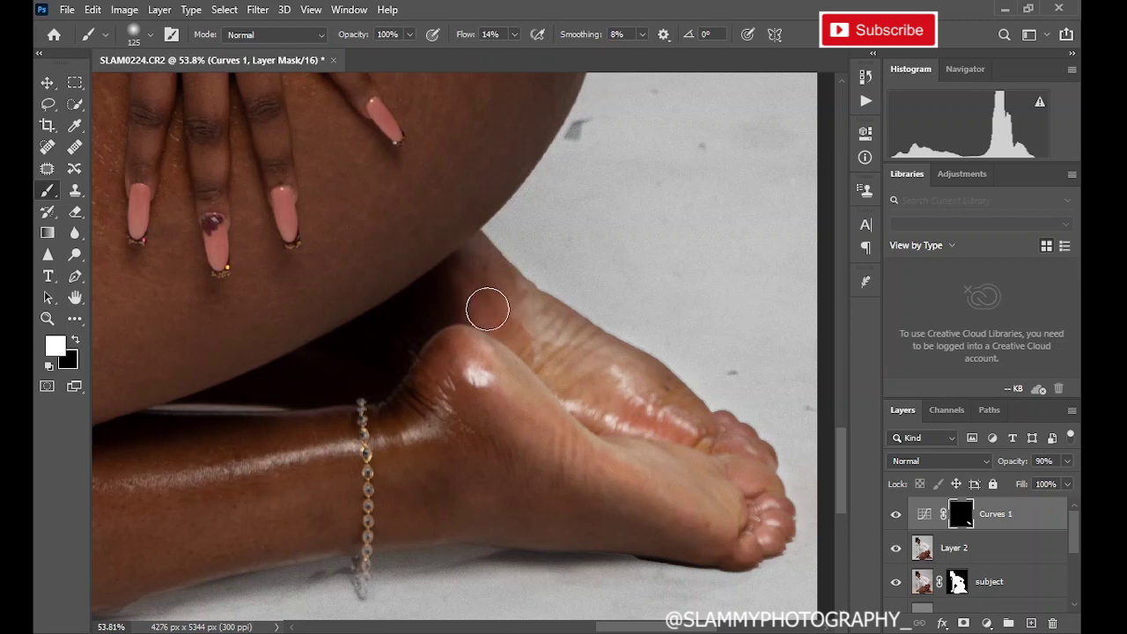
{"action": "key", "text": "bracketleft"}
{"action": "left_click_drag", "start_coordinate": [509, 339], "coordinate": [477, 267]}
{"action": "mouse_move", "coordinate": [489, 252]}
{"action": "left_mouse_down"}
{"action": "mouse_move", "coordinate": [466, 261]}
{"action": "mouse_move", "coordinate": [466, 277]}
{"action": "mouse_move", "coordinate": [518, 351]}
{"action": "left_mouse_up"}
Compare the feet with and without the Curves adjustment and merge all visible layers into one.
{"action": "left_click", "coordinate": [896, 518]}
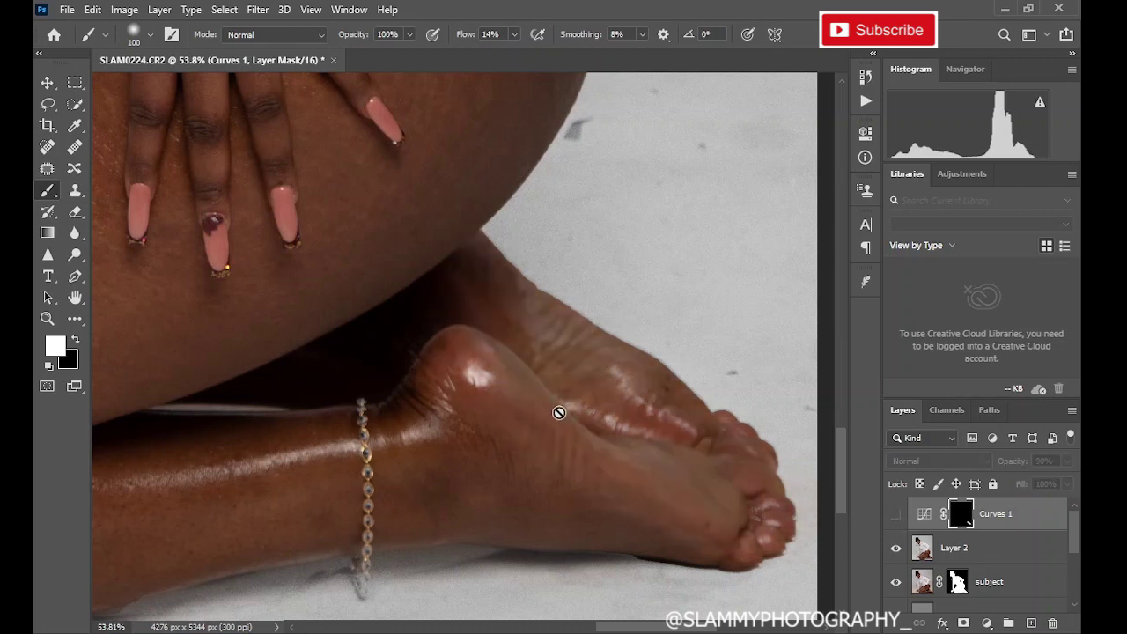
{"action": "left_click", "coordinate": [896, 519]}
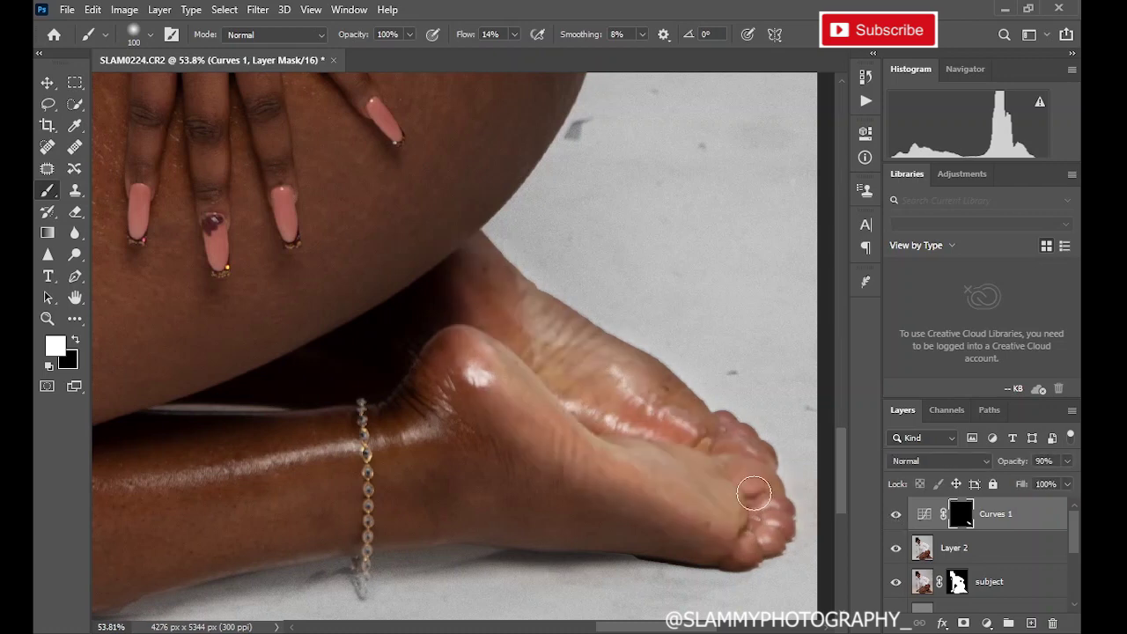
{"action": "left_click", "coordinate": [310, 8]}
{"action": "left_click", "coordinate": [340, 162]}
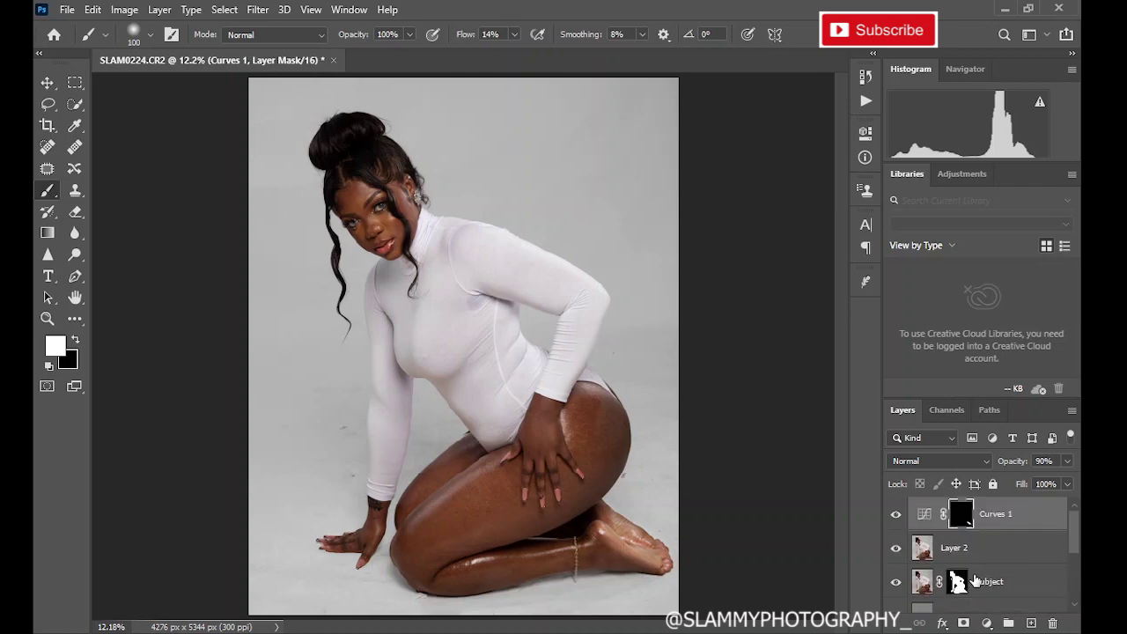
{"action": "right_click", "coordinate": [984, 523]}
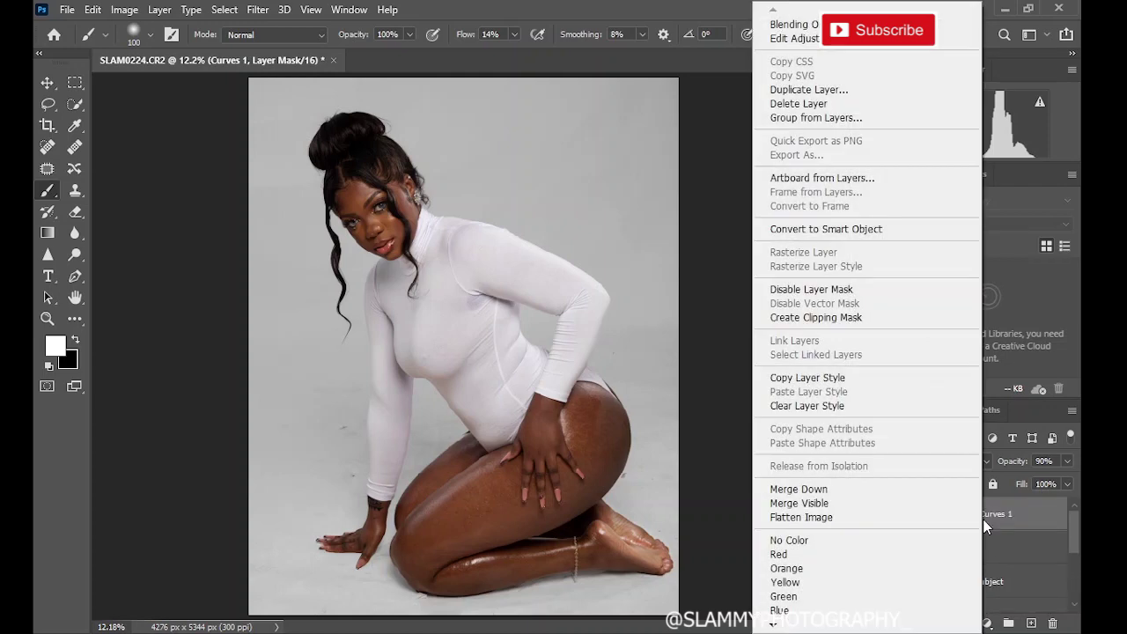
{"action": "left_click", "coordinate": [908, 503]}
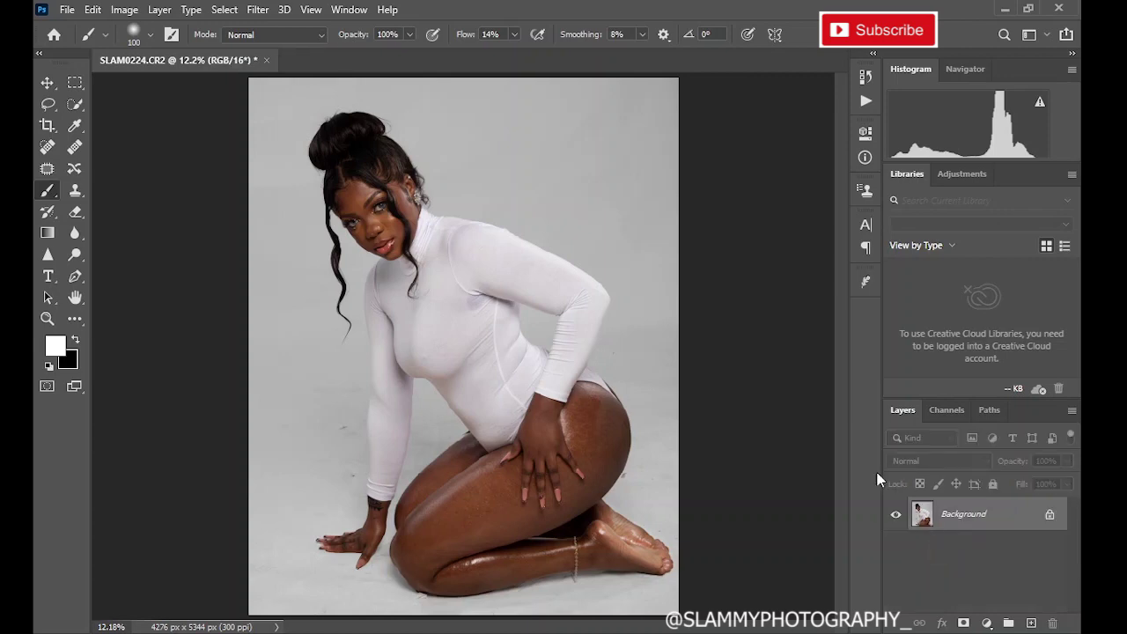
Duplicate the Background layer twice and name the upper copy texture and the lower copy color.
{"action": "left_click_drag", "start_coordinate": [1010, 521], "coordinate": [1031, 623]}
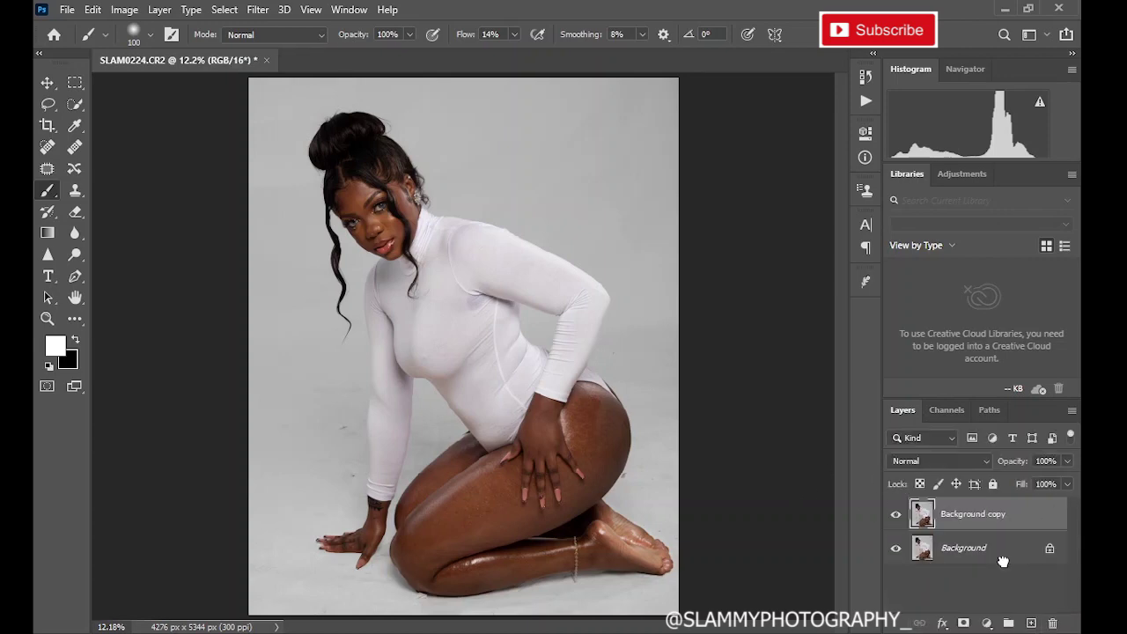
{"action": "left_click_drag", "start_coordinate": [994, 525], "coordinate": [1027, 623]}
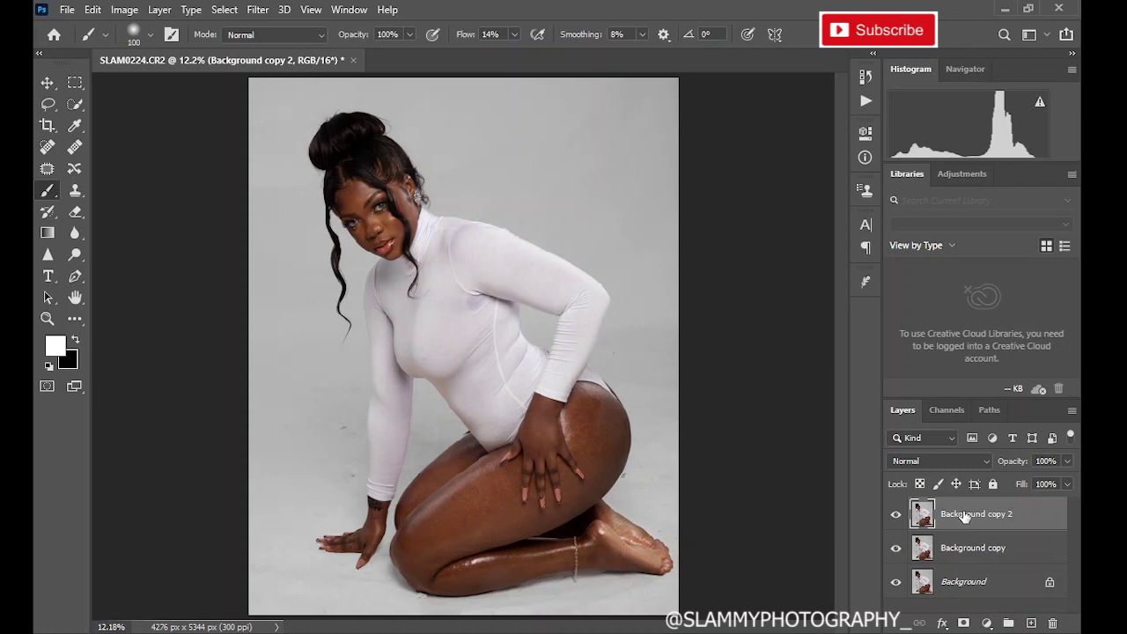
{"action": "double_click", "coordinate": [965, 515]}
{"action": "key", "text": "BackSpace"}
{"action": "double_click", "coordinate": [960, 547]}
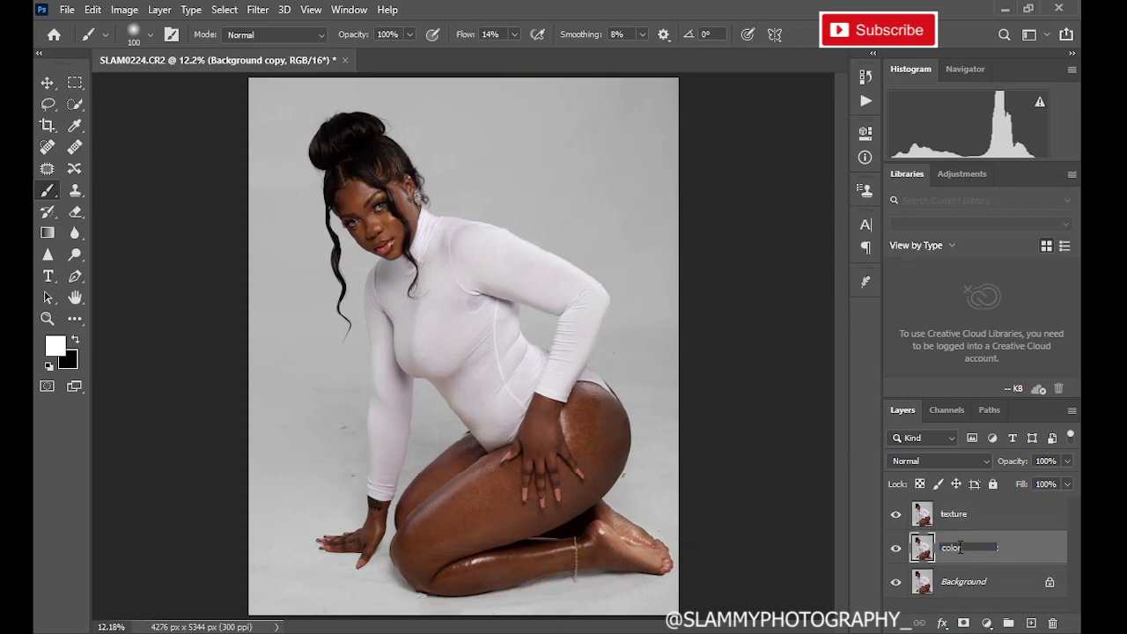
{"action": "left_click", "coordinate": [974, 523]}
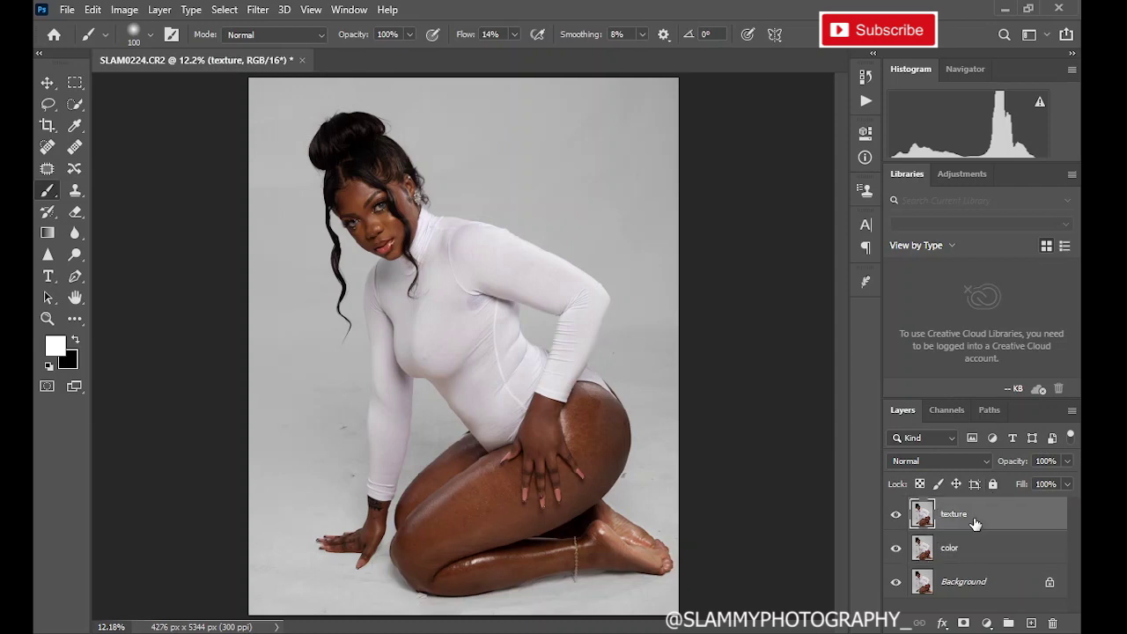
Hide the texture layer and apply a Gaussian Blur with an 8 px radius to the color layer.
{"action": "left_click", "coordinate": [975, 550]}
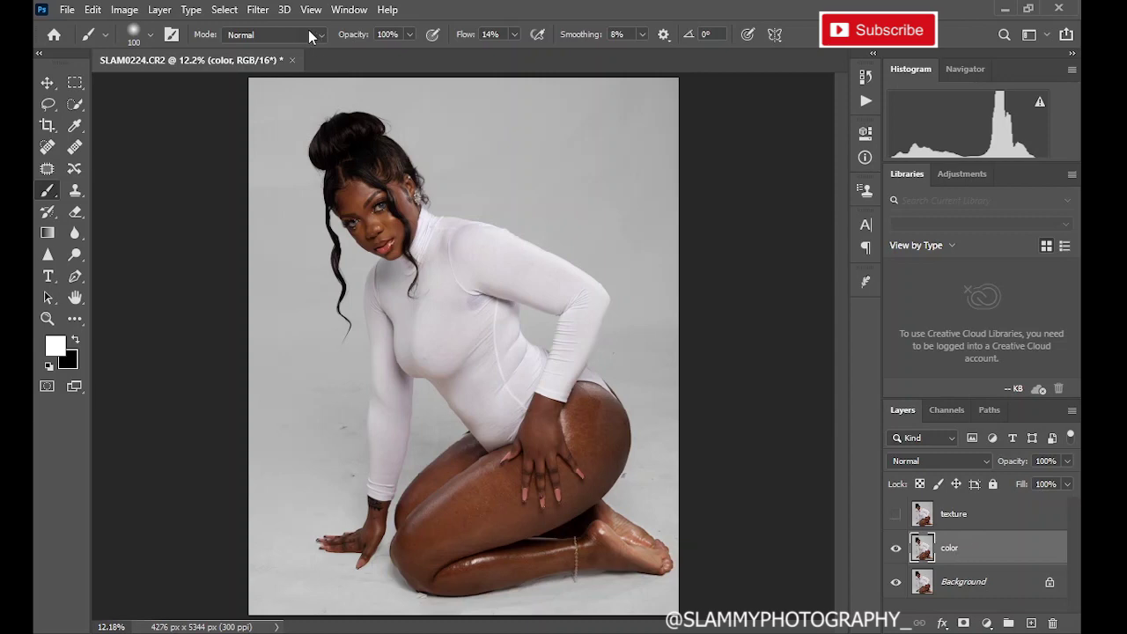
{"action": "left_click", "coordinate": [258, 10]}
{"action": "mouse_move", "coordinate": [282, 197]}
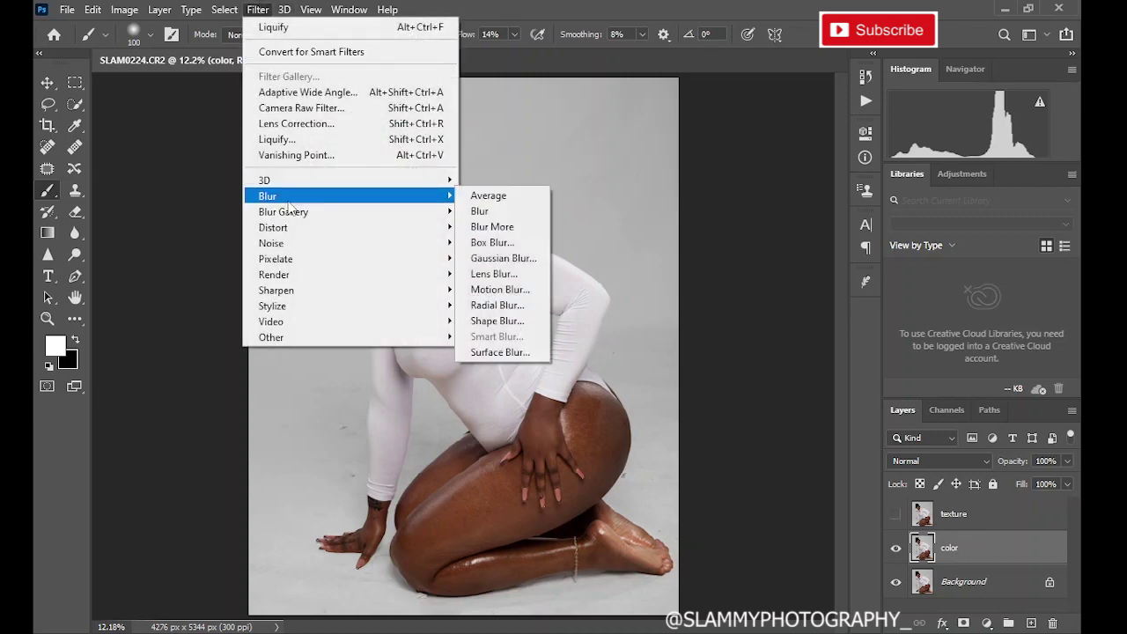
{"action": "left_click", "coordinate": [502, 259]}
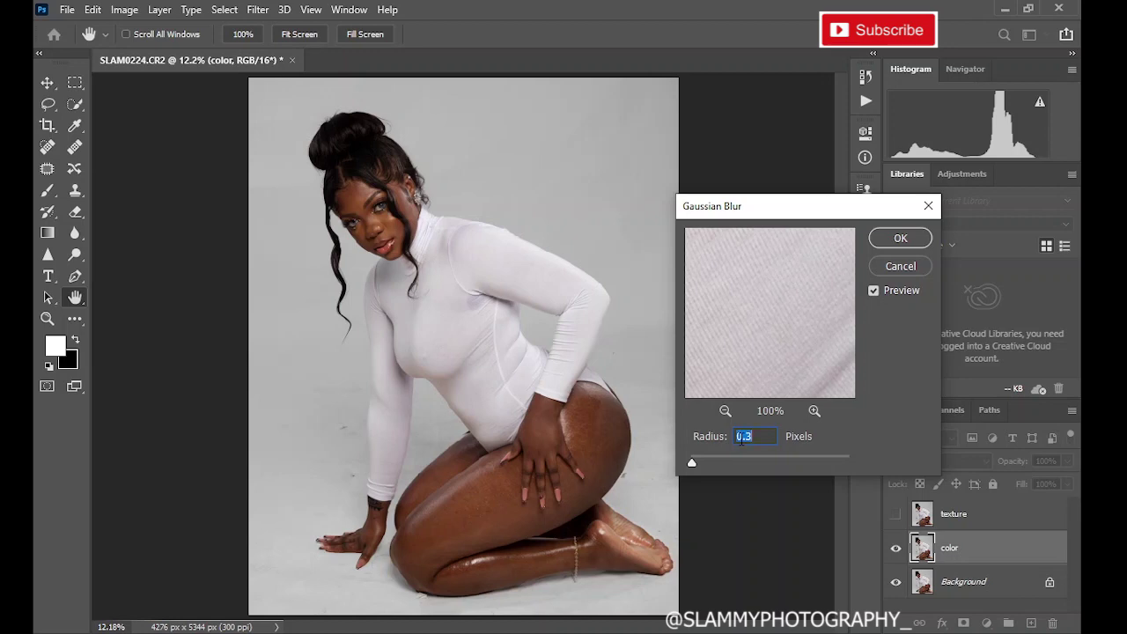
{"action": "type", "text": "8"}
{"action": "left_click", "coordinate": [888, 236]}
{"action": "key", "text": "b"}
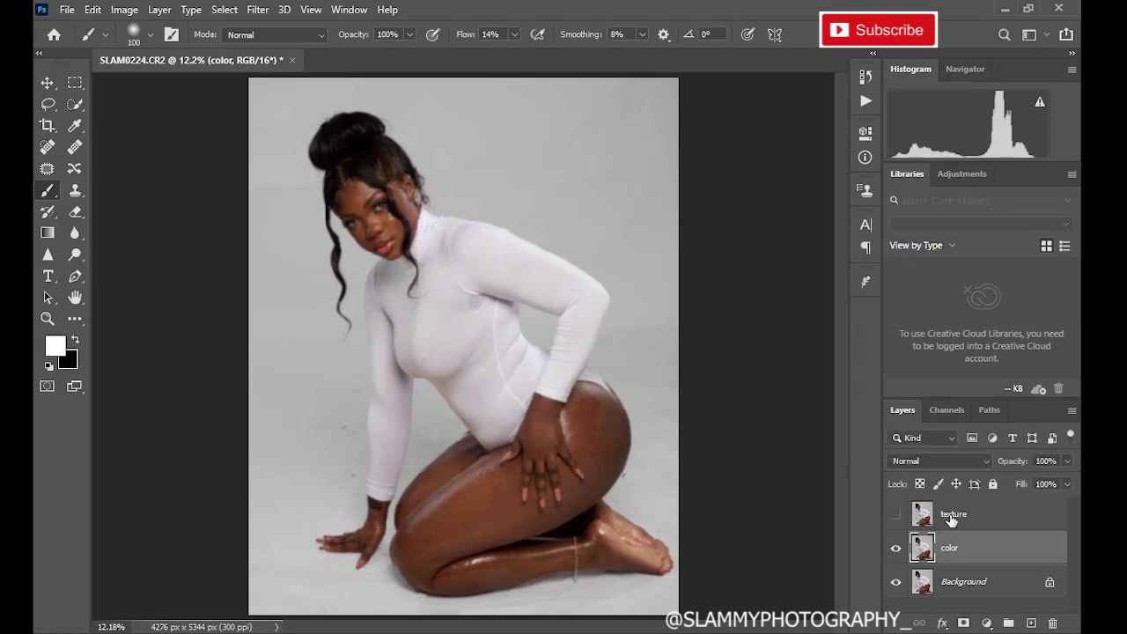
Show the texture layer and use Apply Image on it with the color layer as source, Subtract blending, scale 2 and offset 128.
{"action": "left_click", "coordinate": [952, 518]}
{"action": "left_click", "coordinate": [895, 514]}
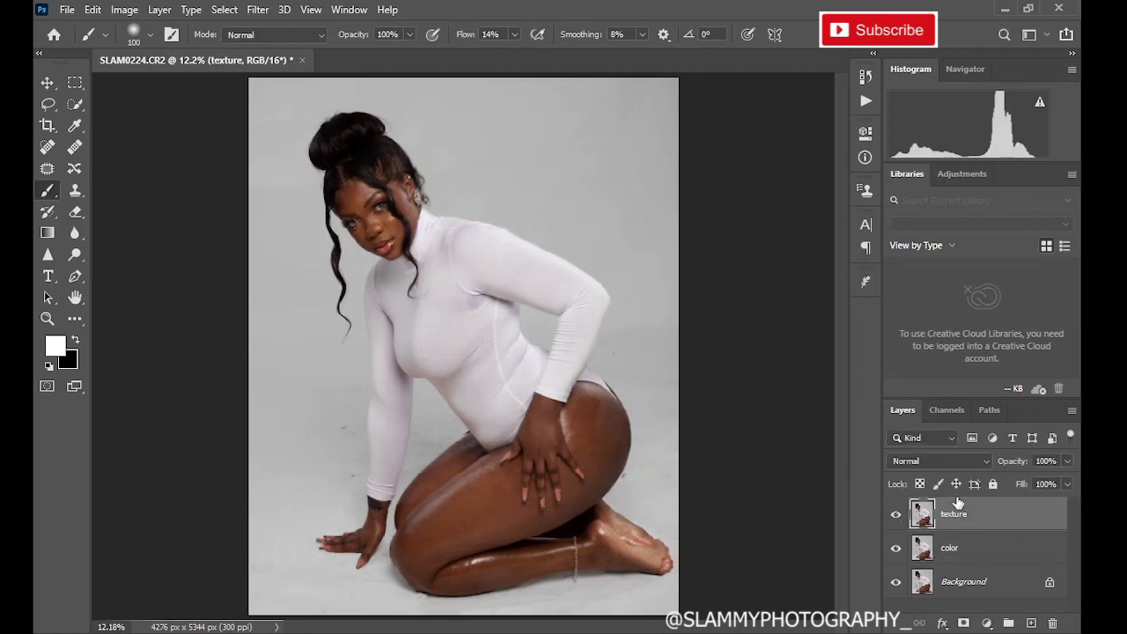
{"action": "left_click", "coordinate": [92, 8]}
{"action": "mouse_move", "coordinate": [123, 9]}
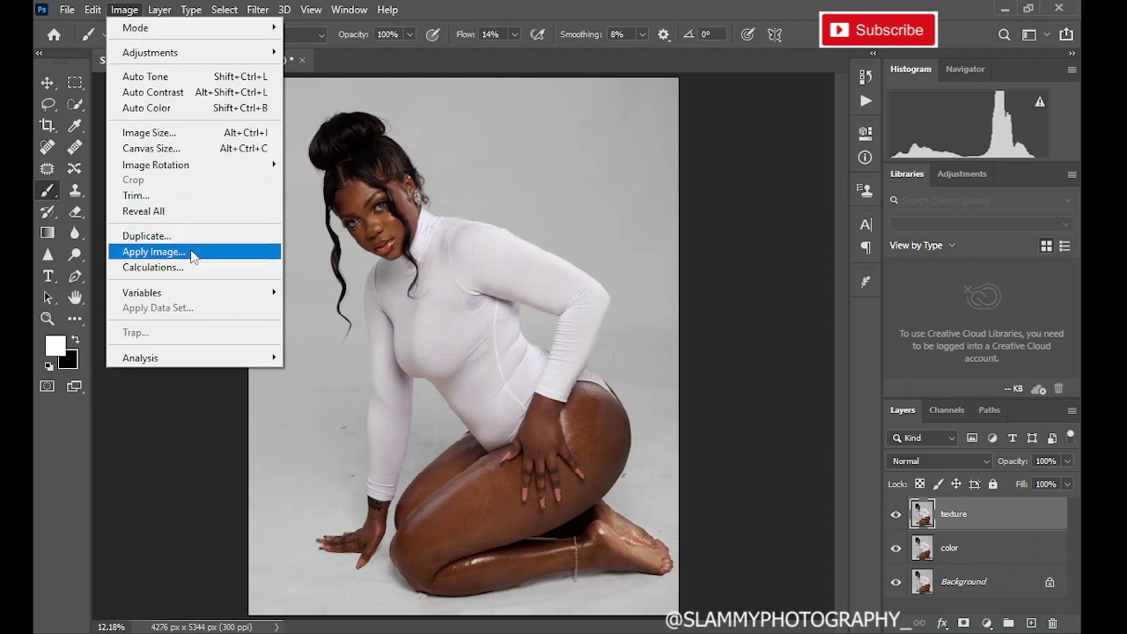
{"action": "left_click", "coordinate": [154, 252]}
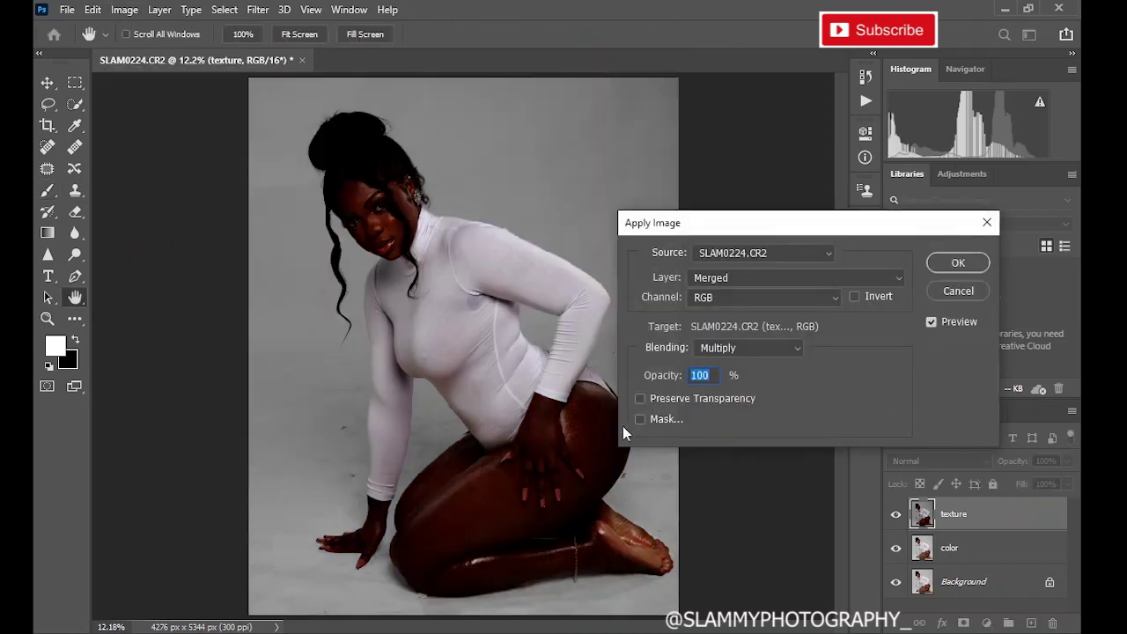
{"action": "left_click", "coordinate": [749, 350]}
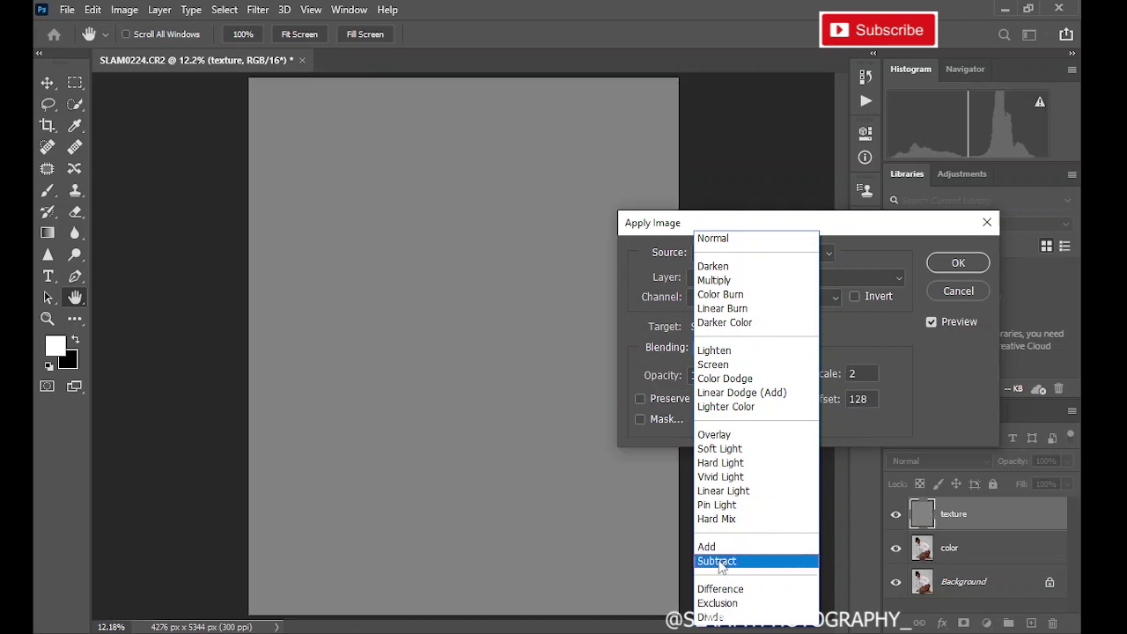
{"action": "left_click", "coordinate": [718, 562]}
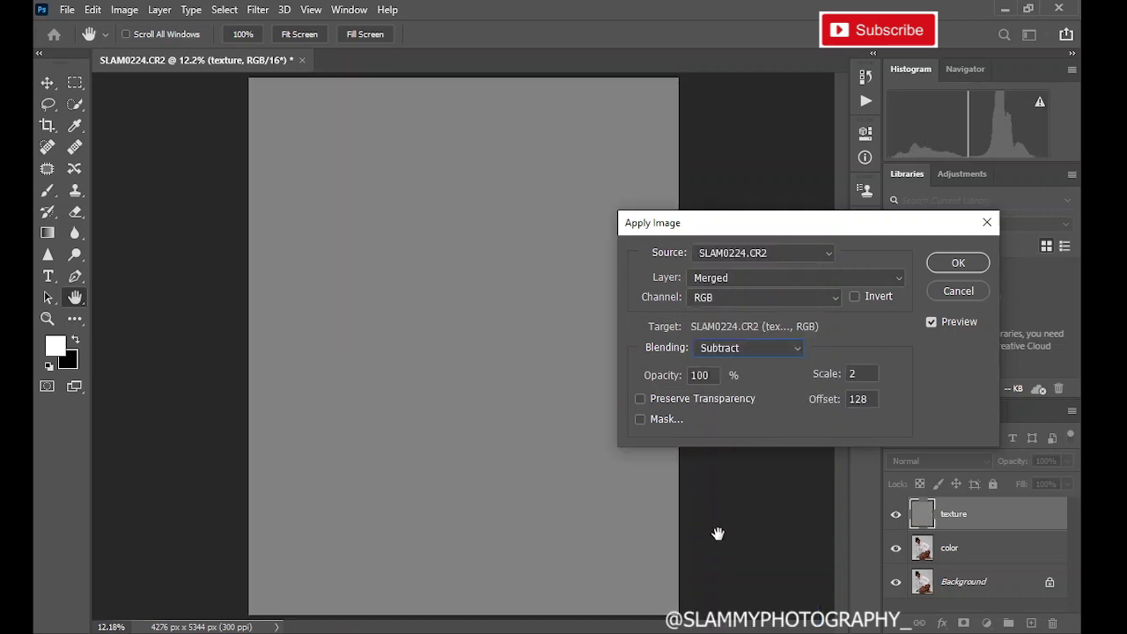
{"action": "left_click", "coordinate": [737, 280]}
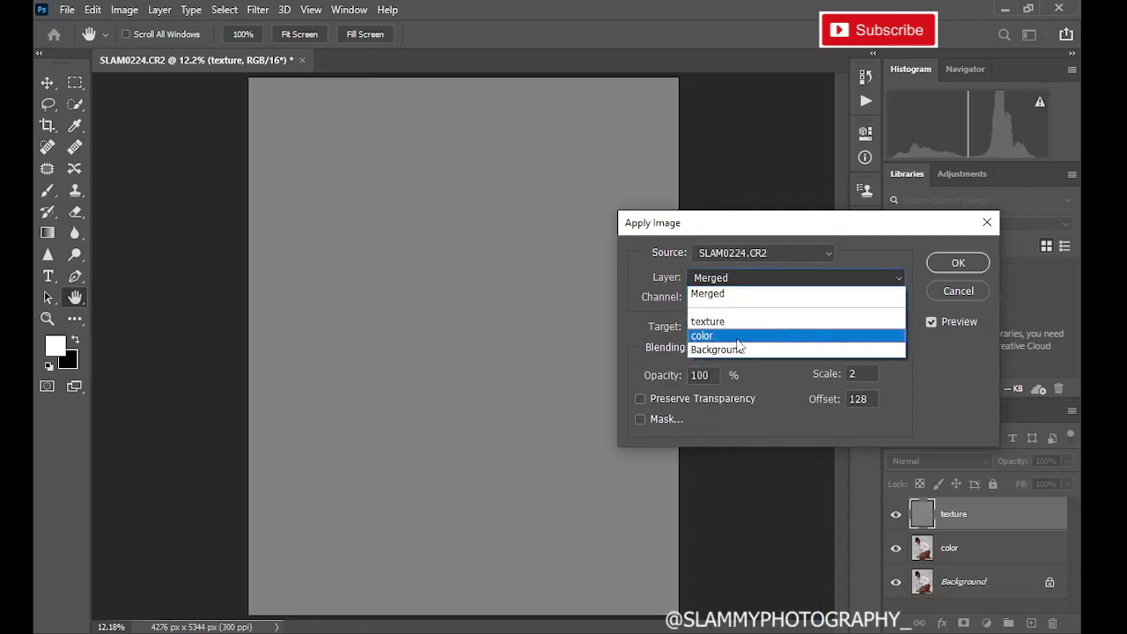
{"action": "left_click", "coordinate": [738, 336]}
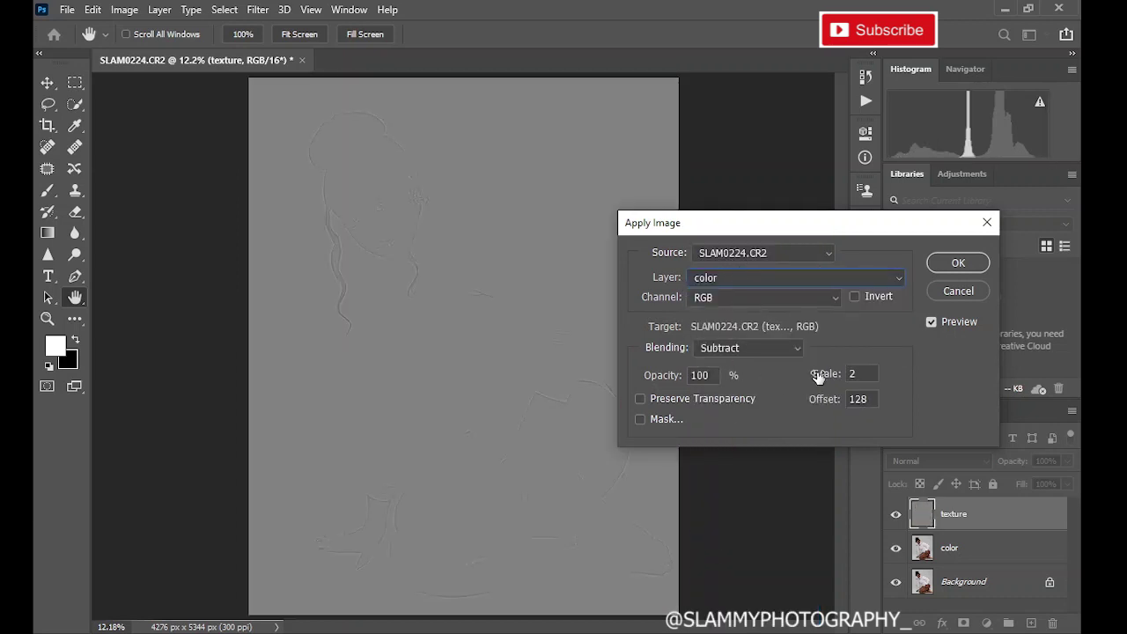
{"action": "left_click_drag", "start_coordinate": [797, 238], "coordinate": [705, 231]}
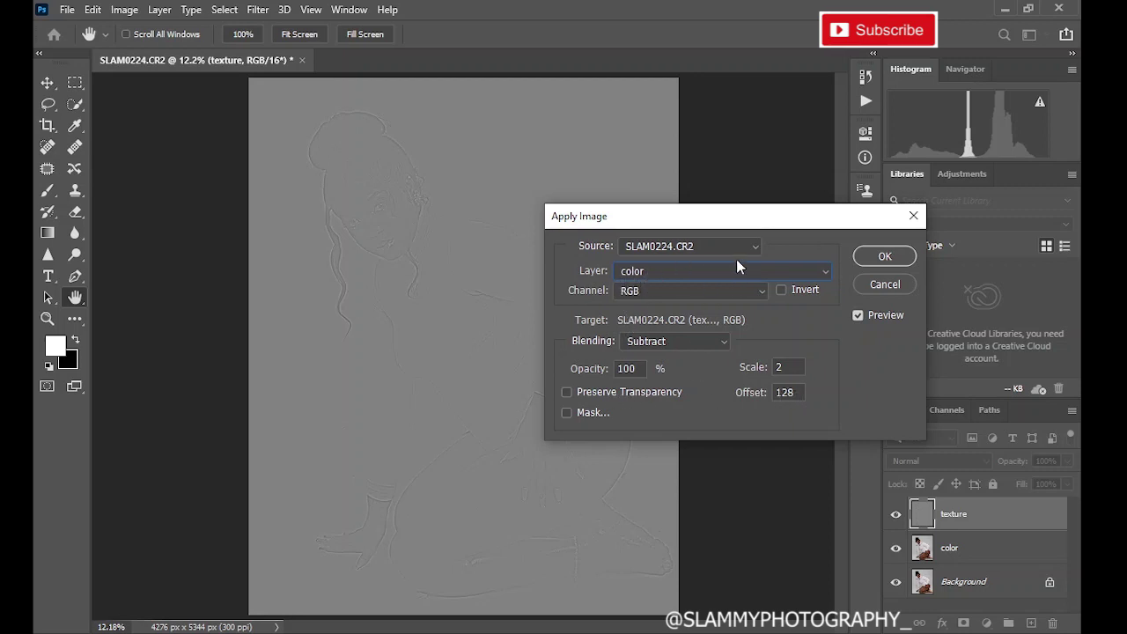
{"action": "left_click", "coordinate": [885, 256]}
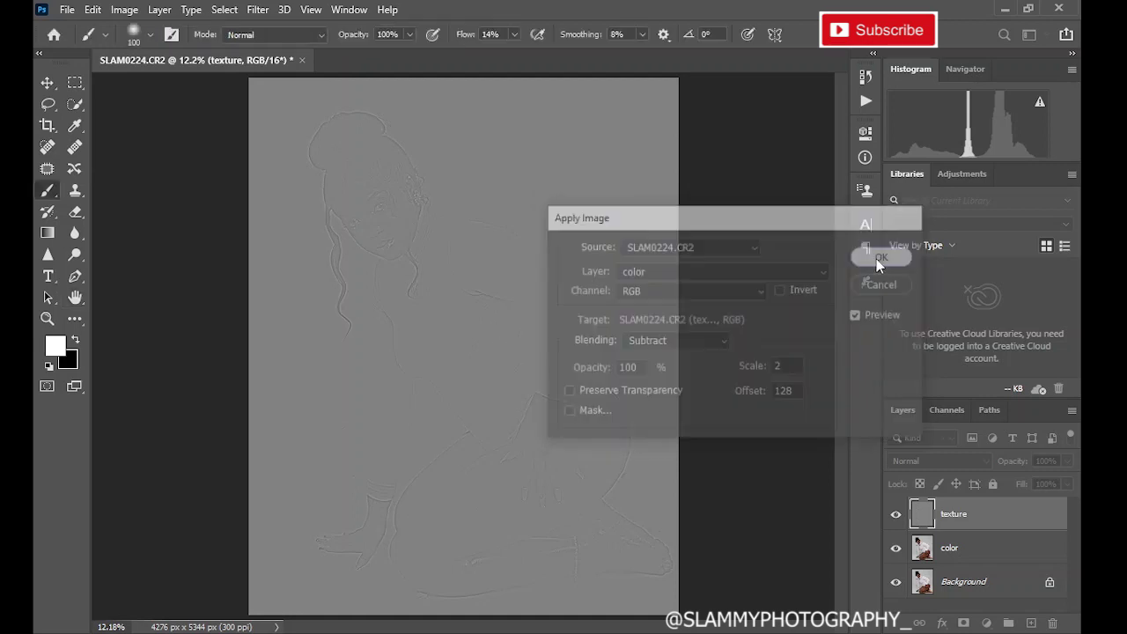
Set the texture layer's blend mode to Linear Light and select it together with the color layer.
{"action": "left_click", "coordinate": [973, 465]}
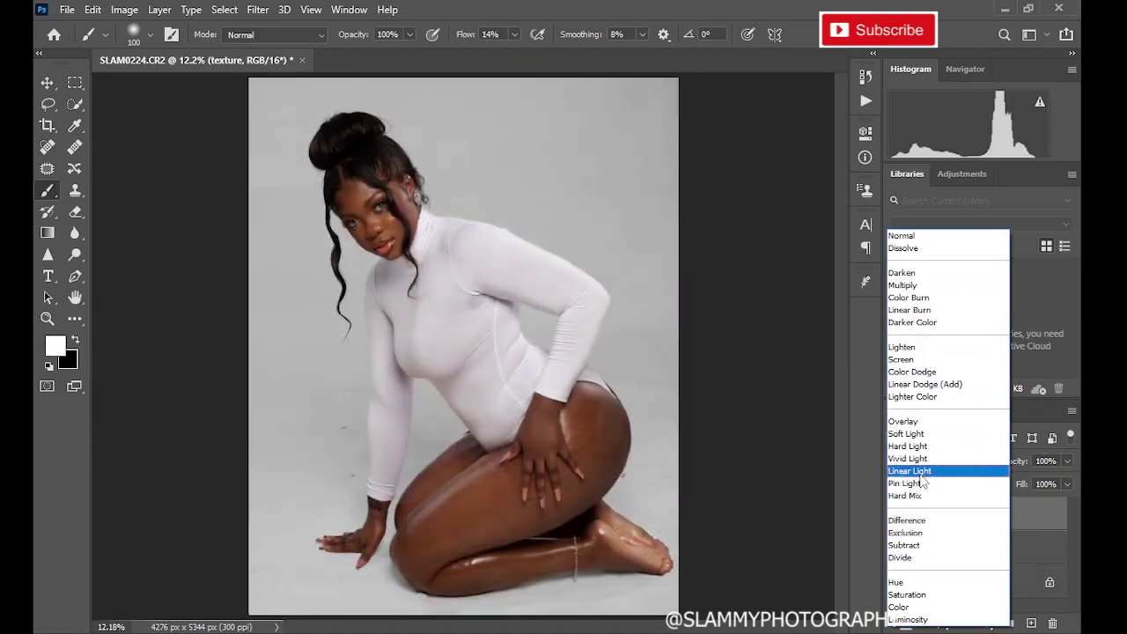
{"action": "left_click", "coordinate": [920, 472]}
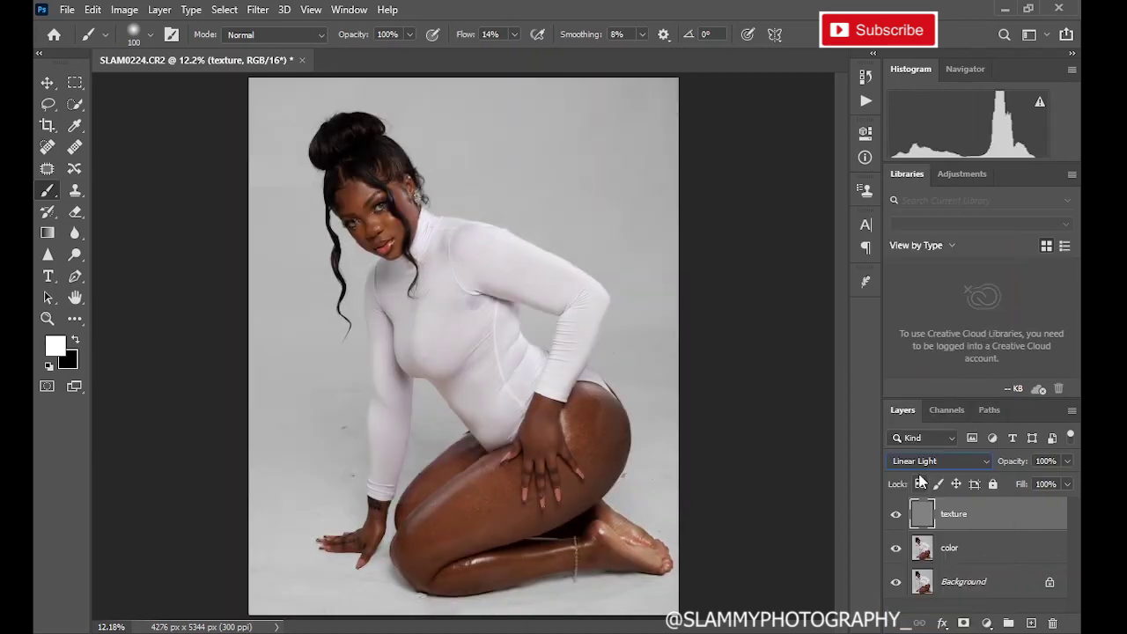
{"action": "left_click", "coordinate": [1002, 541], "text": "shift"}
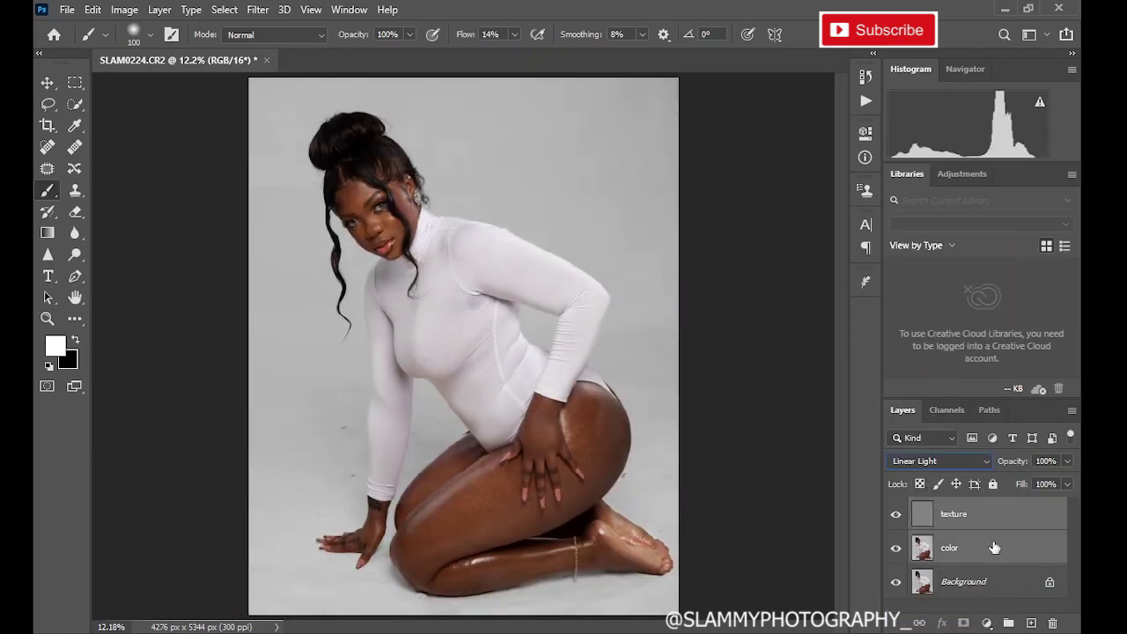
Group the texture and color layers and name the group FREQ SEP.
{"action": "left_click_drag", "start_coordinate": [1002, 542], "coordinate": [1008, 622]}
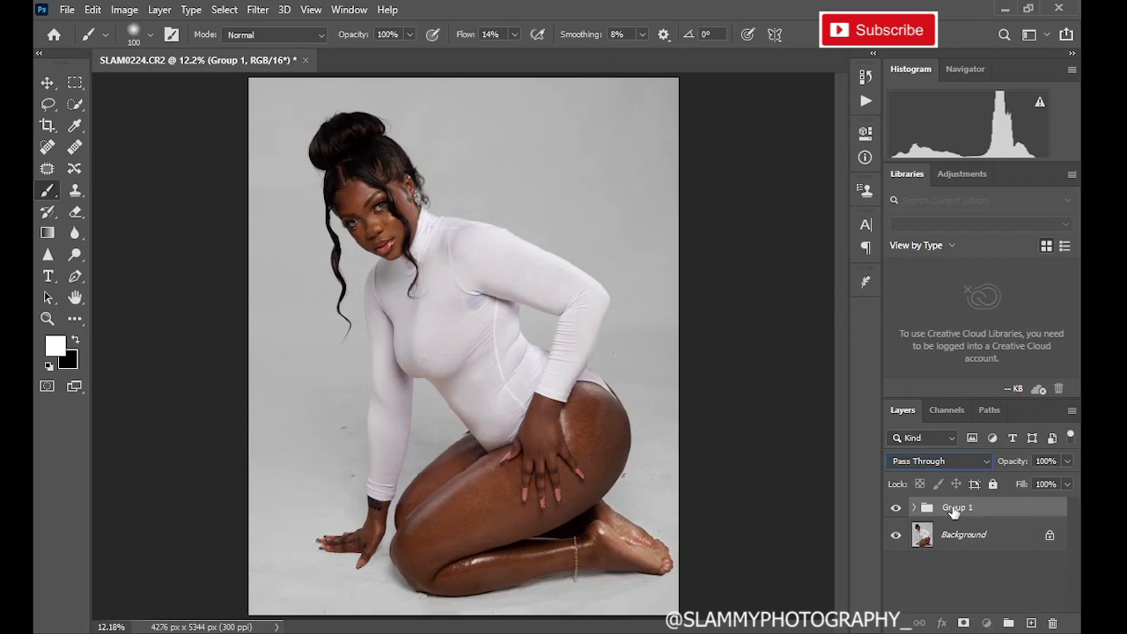
{"action": "double_click", "coordinate": [954, 507]}
{"action": "type", "text": "FREQ SEP"}
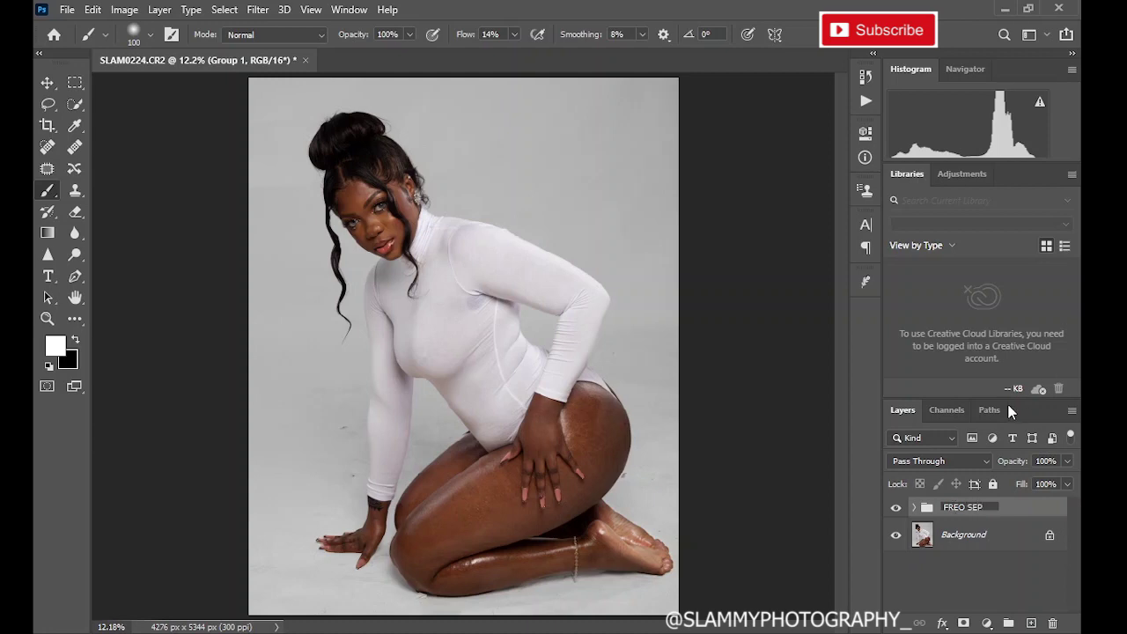
{"action": "key", "text": "Return"}
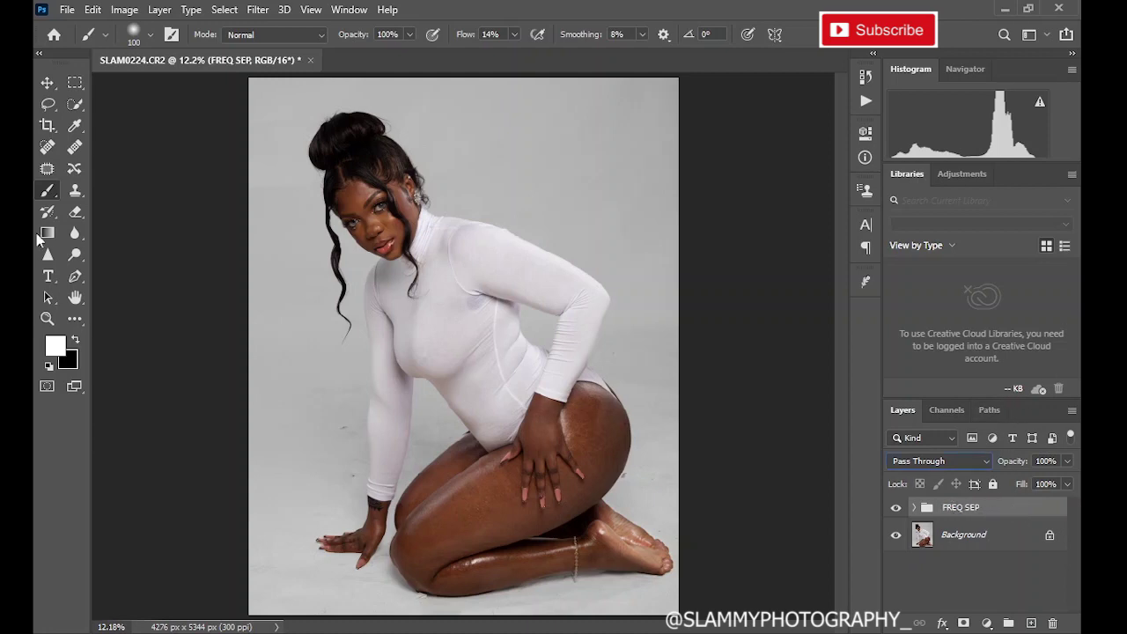
Patch the fabric crease at the waist with cleaner bodysuit fabric on the color layer inside the FREQ SEP group.
{"action": "left_click", "coordinate": [48, 319]}
{"action": "left_click_drag", "start_coordinate": [377, 253], "coordinate": [593, 420]}
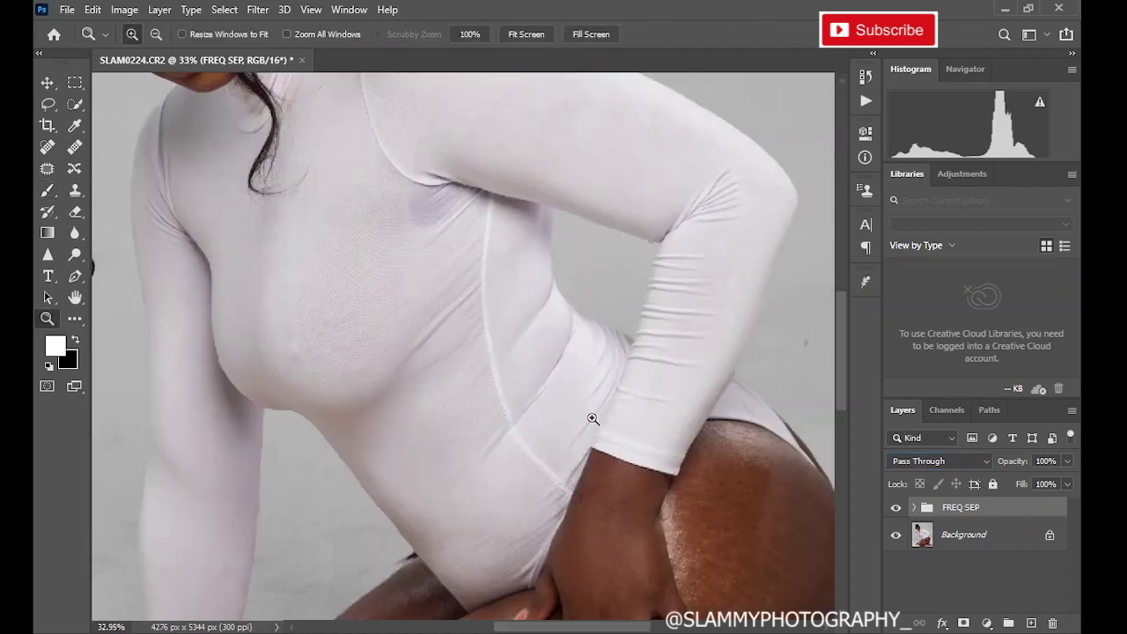
{"action": "left_click", "coordinate": [48, 168]}
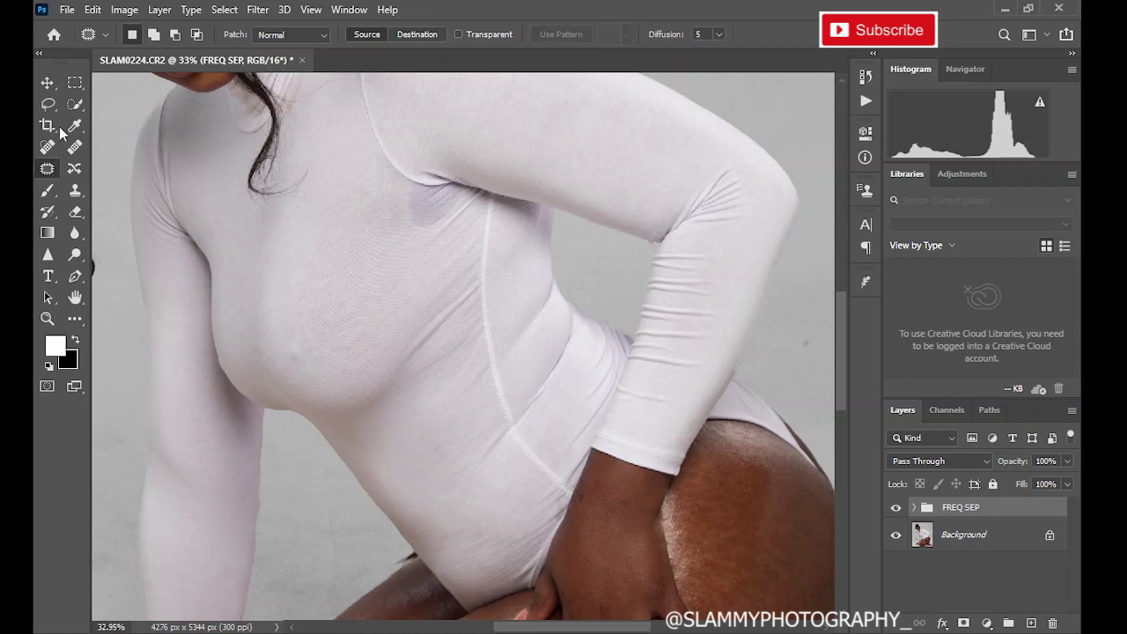
{"action": "left_click", "coordinate": [46, 104]}
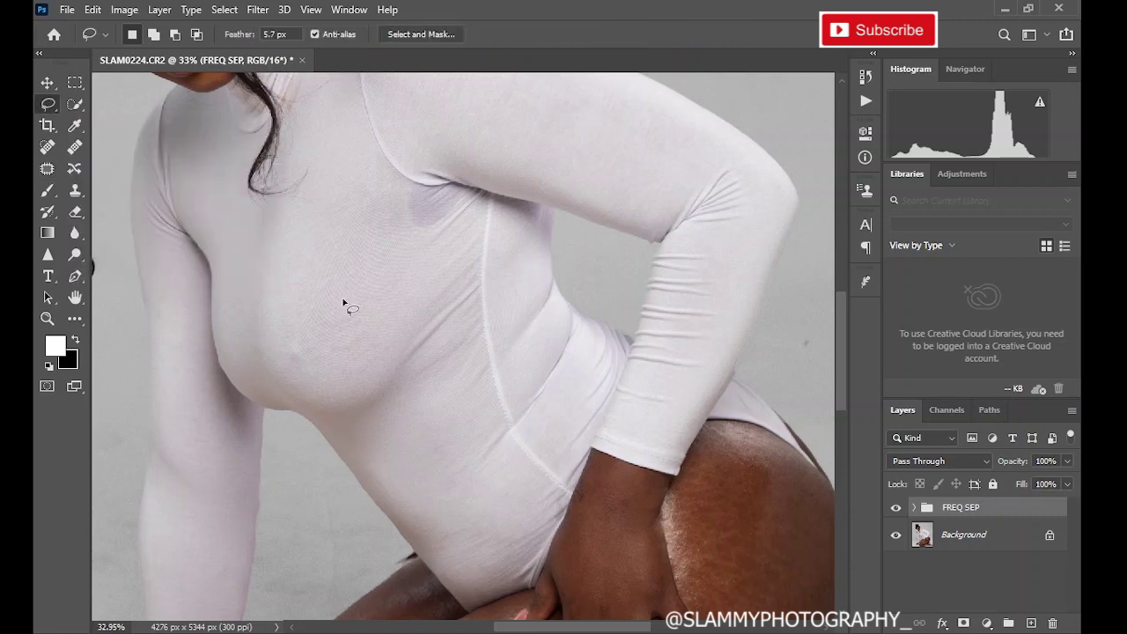
{"action": "left_click", "coordinate": [48, 169]}
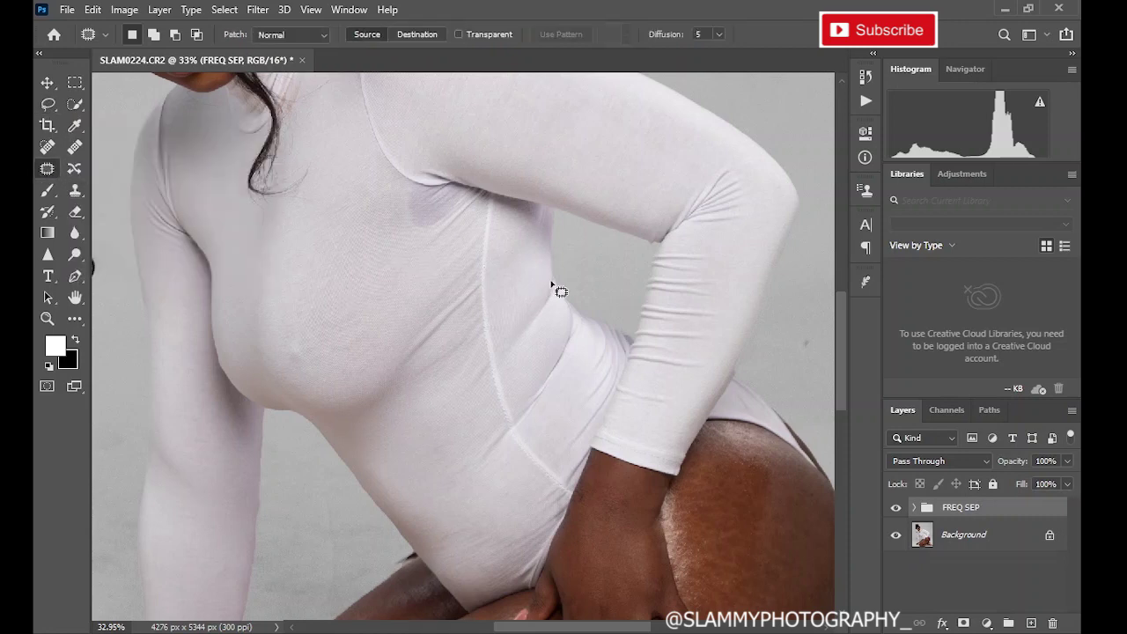
{"action": "mouse_move", "coordinate": [535, 275]}
{"action": "left_mouse_down"}
{"action": "mouse_move", "coordinate": [505, 329]}
{"action": "mouse_move", "coordinate": [527, 327]}
{"action": "mouse_move", "coordinate": [508, 325]}
{"action": "mouse_move", "coordinate": [525, 351]}
{"action": "mouse_move", "coordinate": [556, 314]}
{"action": "mouse_move", "coordinate": [556, 284]}
{"action": "mouse_move", "coordinate": [530, 286]}
{"action": "left_mouse_up"}
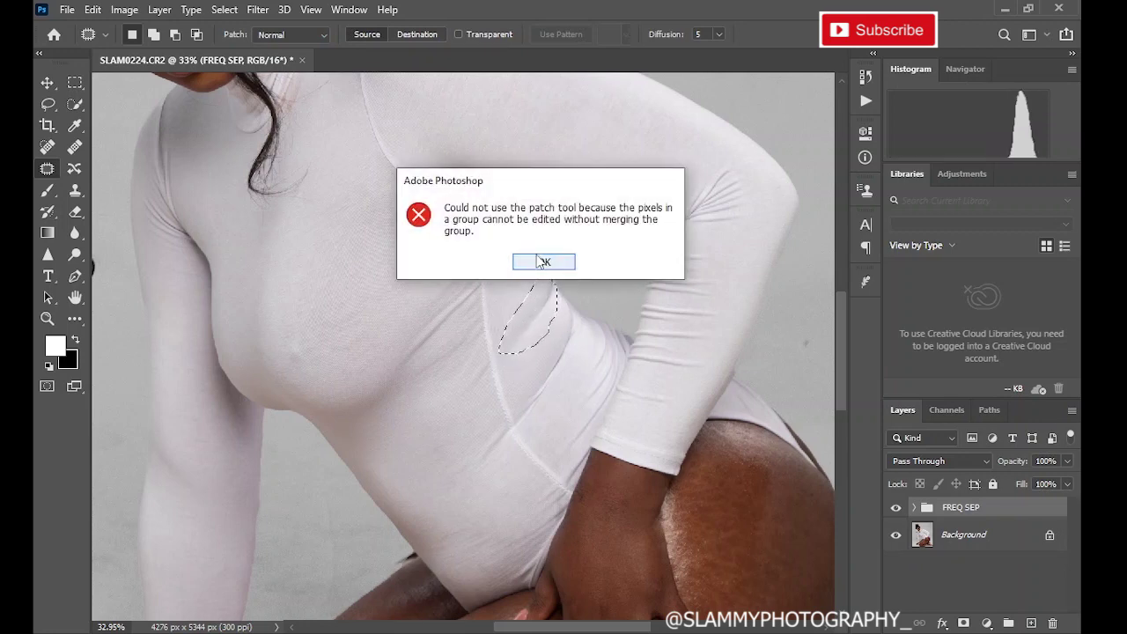
{"action": "left_click", "coordinate": [543, 261]}
{"action": "left_click", "coordinate": [915, 508]}
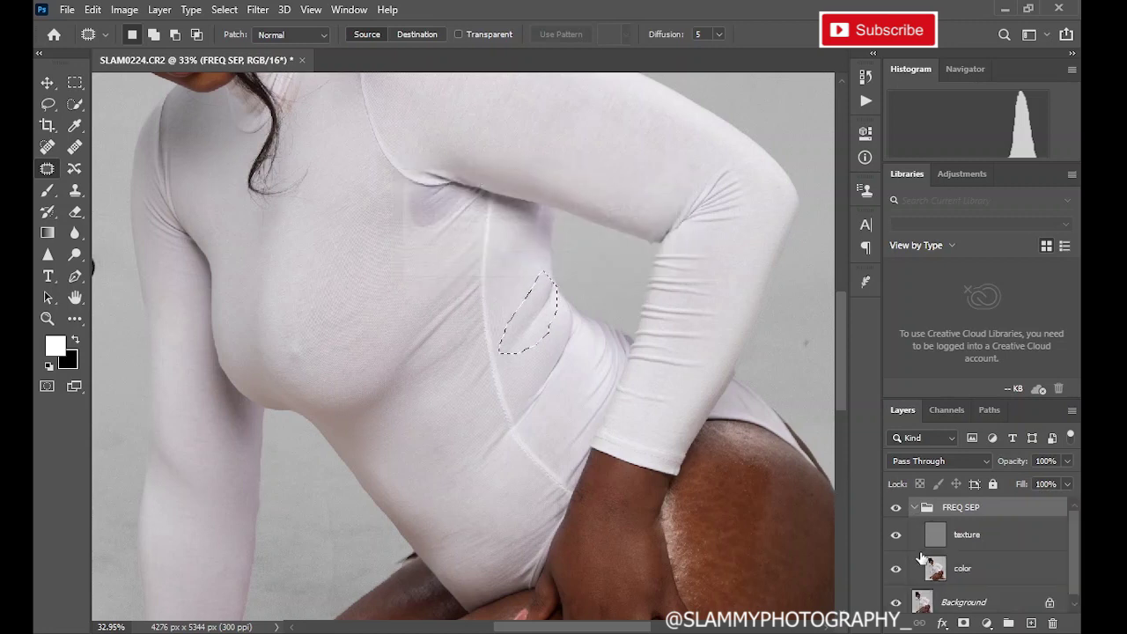
{"action": "left_click", "coordinate": [937, 574]}
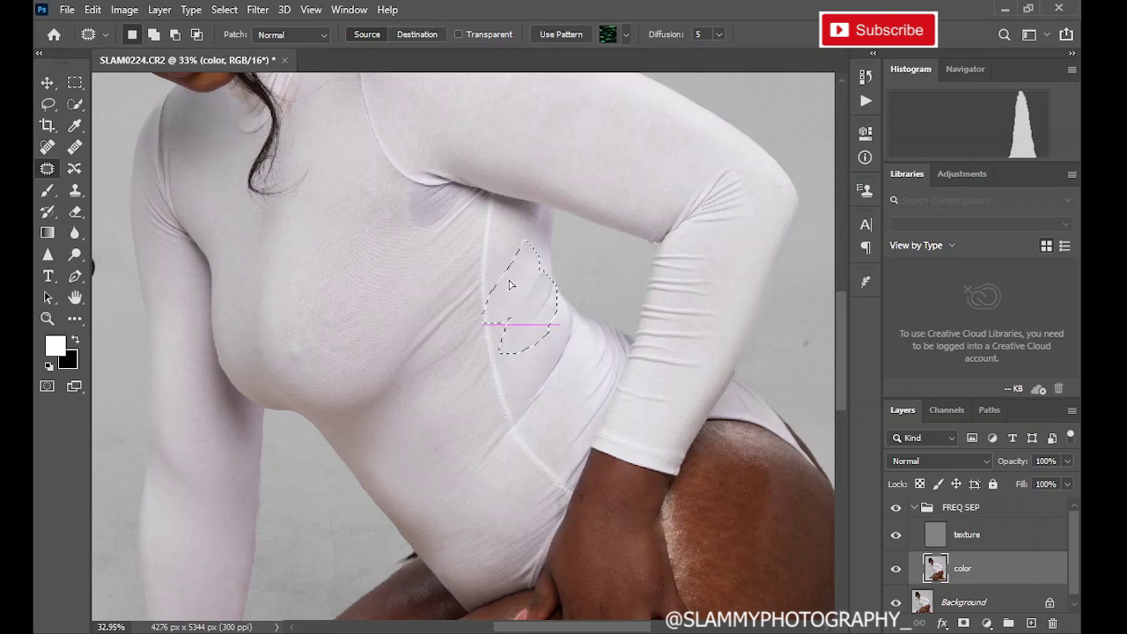
{"action": "left_click_drag", "start_coordinate": [510, 285], "coordinate": [396, 273]}
{"action": "key", "text": "ctrl+d"}
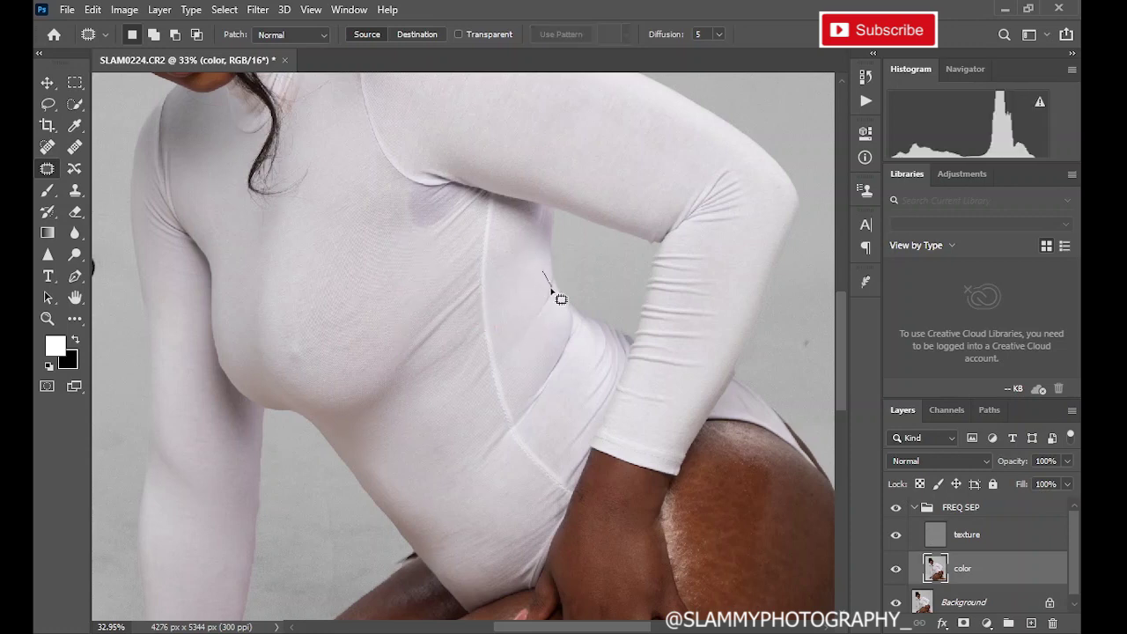
Patch the remaining shadowy folds along the bodysuit's side seam and lower waist on the color layer.
{"action": "mouse_move", "coordinate": [551, 291]}
{"action": "left_mouse_down"}
{"action": "mouse_move", "coordinate": [524, 300]}
{"action": "mouse_move", "coordinate": [516, 272]}
{"action": "left_mouse_up"}
{"action": "key", "text": "ctrl+d"}
{"action": "mouse_move", "coordinate": [550, 321]}
{"action": "left_mouse_down"}
{"action": "mouse_move", "coordinate": [524, 384]}
{"action": "mouse_move", "coordinate": [543, 432]}
{"action": "mouse_move", "coordinate": [587, 344]}
{"action": "mouse_move", "coordinate": [554, 321]}
{"action": "left_mouse_up"}
{"action": "left_click_drag", "start_coordinate": [573, 364], "coordinate": [407, 269]}
{"action": "key", "text": "ctrl+d"}
{"action": "mouse_move", "coordinate": [483, 431]}
{"action": "left_mouse_down"}
{"action": "mouse_move", "coordinate": [480, 460]}
{"action": "mouse_move", "coordinate": [517, 439]}
{"action": "mouse_move", "coordinate": [489, 417]}
{"action": "left_mouse_up"}
{"action": "left_click_drag", "start_coordinate": [496, 438], "coordinate": [561, 396]}
{"action": "key", "text": "ctrl+d"}
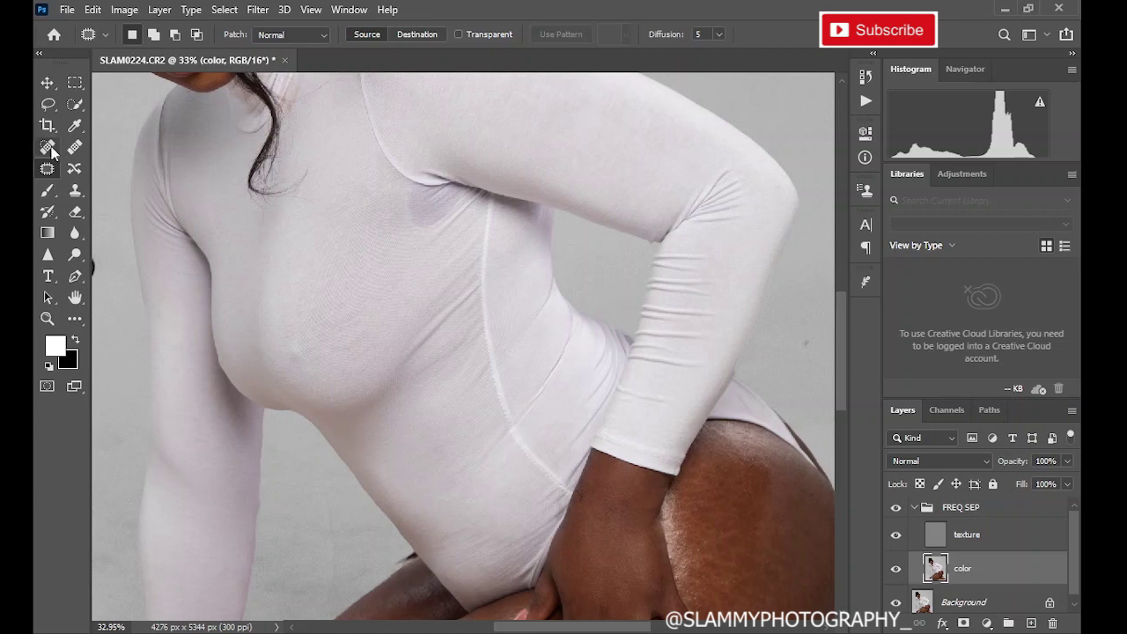
Soften the bodysuit's waist folds on the color layer with the Clone Stamp at size 80 and 6% flow.
{"action": "left_click", "coordinate": [74, 192]}
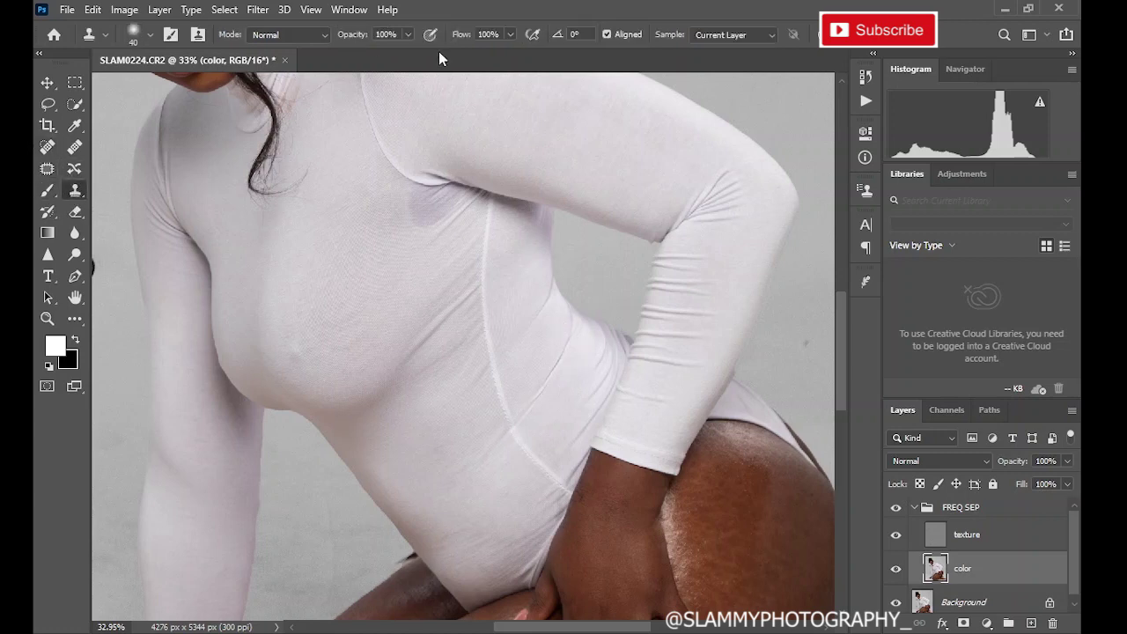
{"action": "left_click_drag", "start_coordinate": [464, 39], "coordinate": [384, 65]}
{"action": "left_click", "coordinate": [524, 376], "text": "alt"}
{"action": "left_click_drag", "start_coordinate": [554, 370], "coordinate": [562, 366]}
{"action": "mouse_move", "coordinate": [531, 363]}
{"action": "left_mouse_down"}
{"action": "mouse_move", "coordinate": [550, 384]}
{"action": "mouse_move", "coordinate": [540, 390]}
{"action": "mouse_move", "coordinate": [550, 362]}
{"action": "mouse_move", "coordinate": [518, 435]}
{"action": "mouse_move", "coordinate": [554, 384]}
{"action": "mouse_move", "coordinate": [545, 299]}
{"action": "mouse_move", "coordinate": [517, 320]}
{"action": "left_mouse_up"}
{"action": "mouse_move", "coordinate": [445, 377]}
{"action": "left_mouse_down"}
{"action": "mouse_move", "coordinate": [450, 363]}
{"action": "mouse_move", "coordinate": [423, 372]}
{"action": "mouse_move", "coordinate": [428, 333]}
{"action": "mouse_move", "coordinate": [549, 335]}
{"action": "mouse_move", "coordinate": [443, 199]}
{"action": "left_mouse_up"}
{"action": "left_click", "coordinate": [468, 308]}
Clone clean fabric over the thin crease lines beside the waist seam on the texture layer.
{"action": "left_click", "coordinate": [928, 537]}
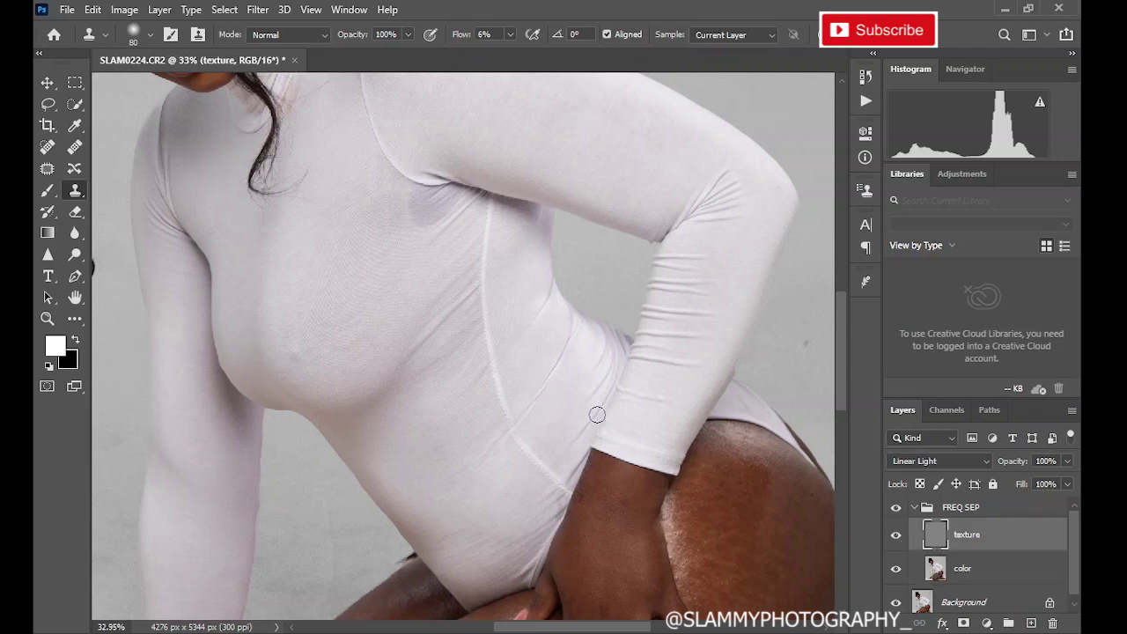
{"action": "left_click", "coordinate": [516, 379], "text": "alt"}
{"action": "mouse_move", "coordinate": [526, 420]}
{"action": "left_mouse_down"}
{"action": "mouse_move", "coordinate": [550, 365]}
{"action": "mouse_move", "coordinate": [550, 390]}
{"action": "mouse_move", "coordinate": [453, 425]}
{"action": "mouse_move", "coordinate": [514, 428]}
{"action": "left_mouse_up"}
Patch the purple stain below the armpit with clean fabric on the color layer.
{"action": "left_click", "coordinate": [934, 568]}
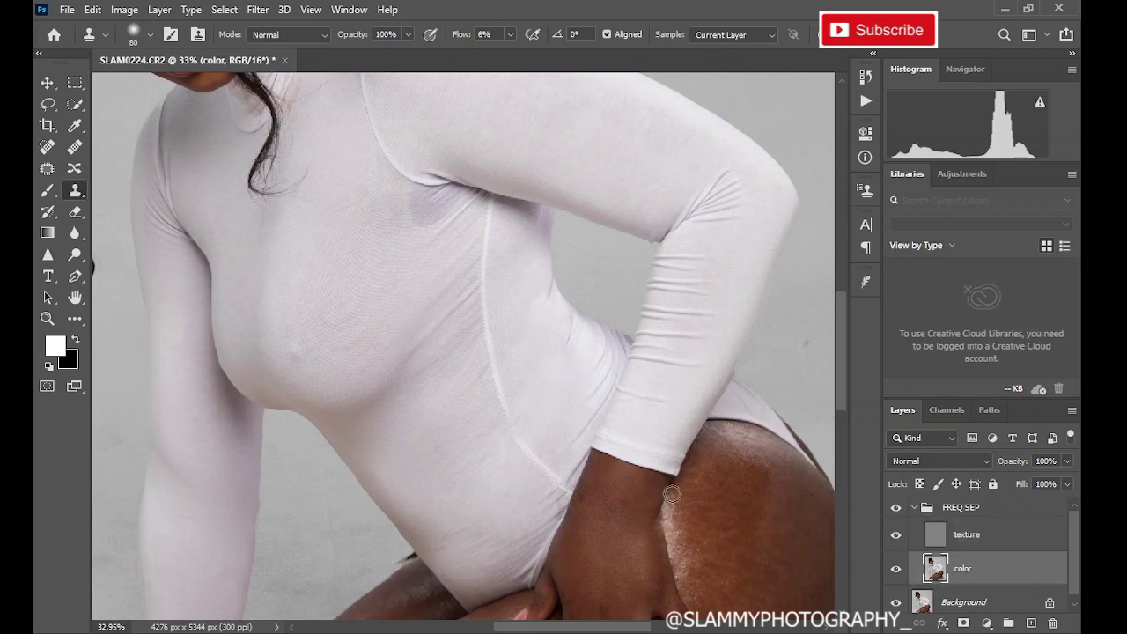
{"action": "left_click", "coordinate": [430, 212]}
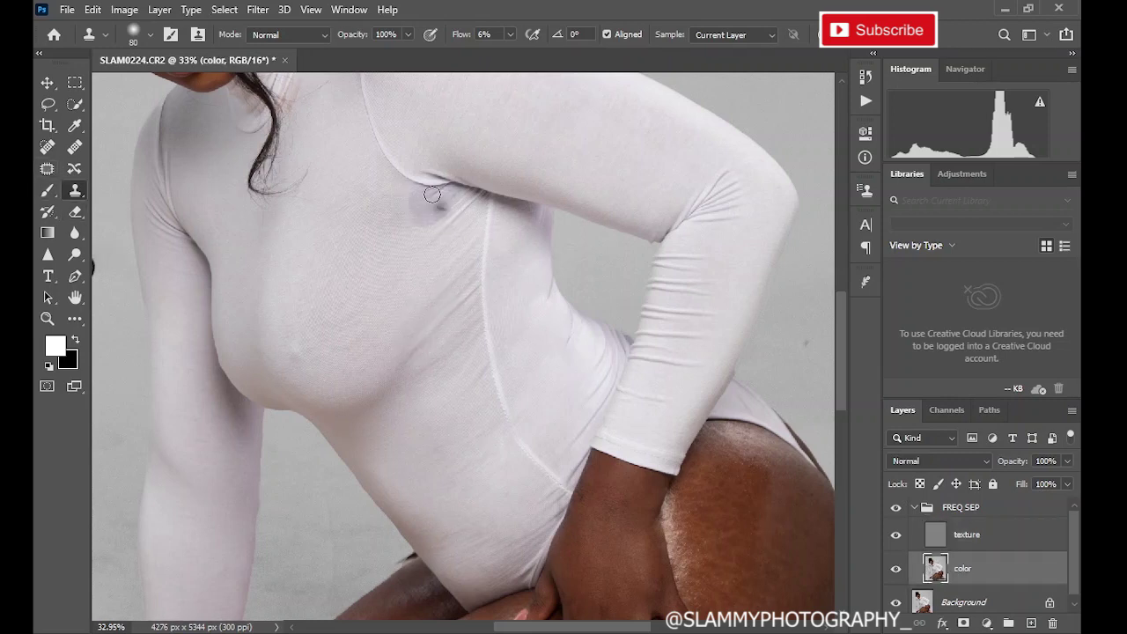
{"action": "left_click", "coordinate": [47, 168]}
{"action": "mouse_move", "coordinate": [426, 195]}
{"action": "left_mouse_down"}
{"action": "mouse_move", "coordinate": [415, 223]}
{"action": "mouse_move", "coordinate": [444, 226]}
{"action": "mouse_move", "coordinate": [466, 207]}
{"action": "mouse_move", "coordinate": [447, 183]}
{"action": "mouse_move", "coordinate": [420, 205]}
{"action": "mouse_move", "coordinate": [530, 354]}
{"action": "left_mouse_up"}
{"action": "key", "text": "ctrl+d"}
{"action": "mouse_move", "coordinate": [412, 191]}
{"action": "left_mouse_down"}
{"action": "mouse_move", "coordinate": [387, 219]}
{"action": "mouse_move", "coordinate": [446, 235]}
{"action": "mouse_move", "coordinate": [464, 207]}
{"action": "mouse_move", "coordinate": [450, 192]}
{"action": "mouse_move", "coordinate": [435, 216]}
{"action": "left_mouse_up"}
{"action": "key", "text": "ctrl+d"}
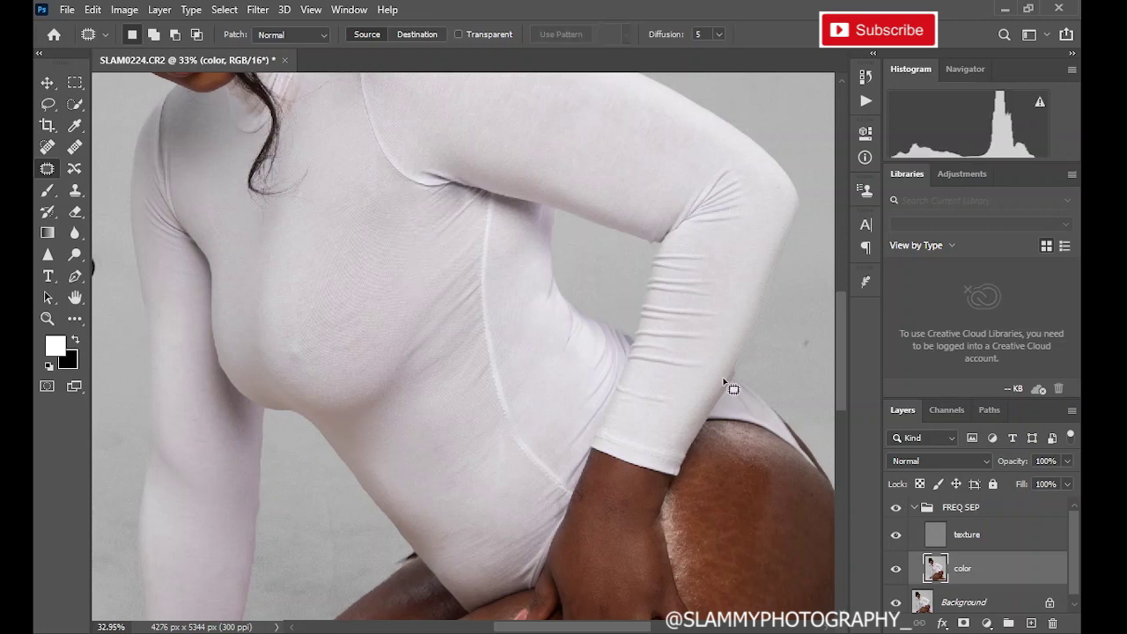
Add a Black & White adjustment layer above the FREQ SEP group and invert its mask to black.
{"action": "scroll", "coordinate": [361, 266], "scroll_direction": "up", "scroll_amount": 2}
{"action": "scroll", "coordinate": [370, 273], "scroll_direction": "up", "scroll_amount": 6}
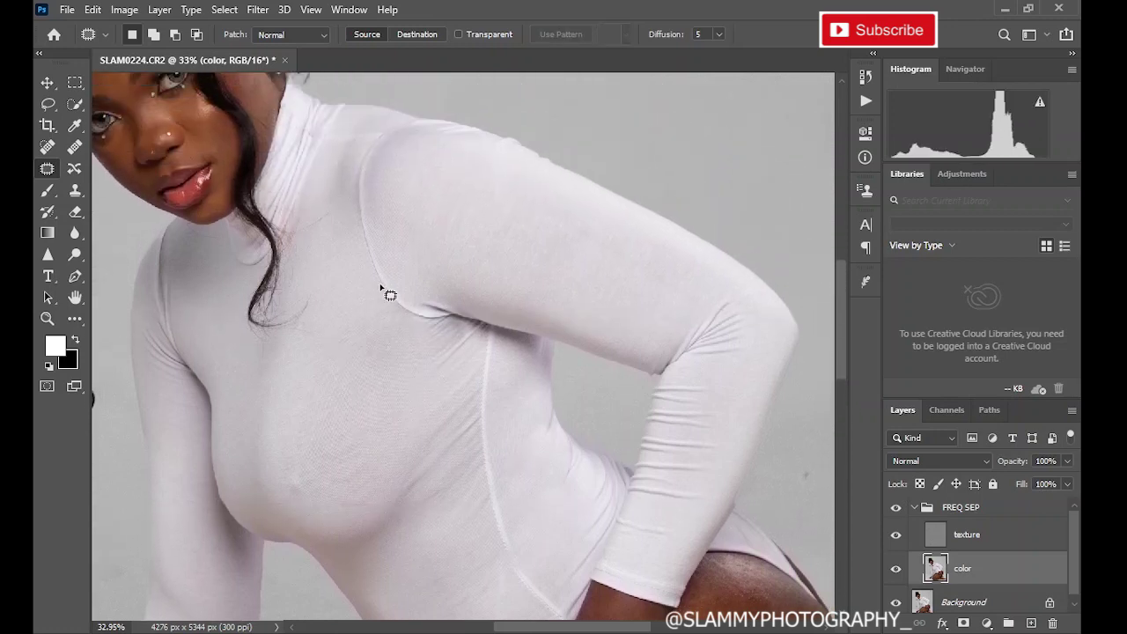
{"action": "left_click", "coordinate": [46, 319]}
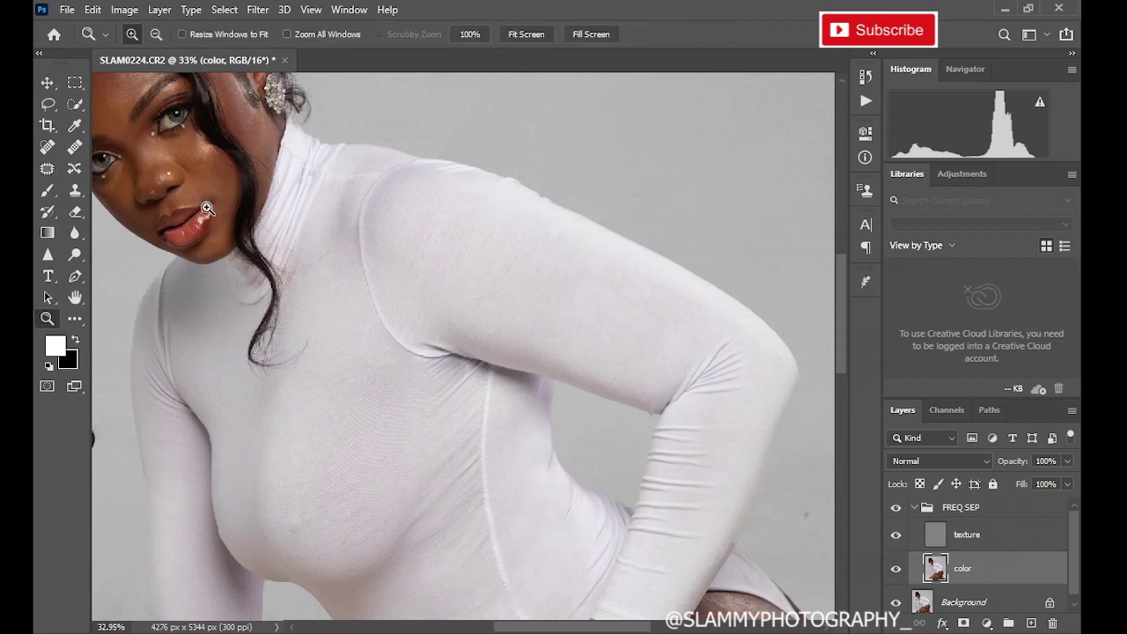
{"action": "left_click", "coordinate": [352, 307]}
{"action": "scroll", "coordinate": [485, 429], "scroll_direction": "down", "scroll_amount": 3}
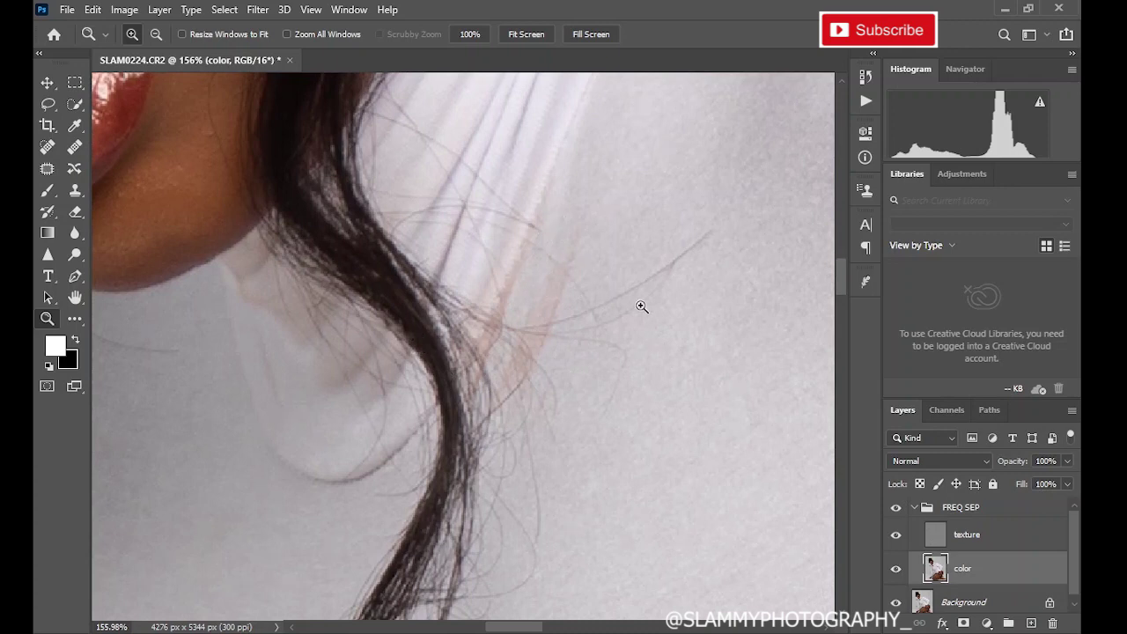
{"action": "scroll", "coordinate": [442, 284], "scroll_direction": "up", "scroll_amount": 2}
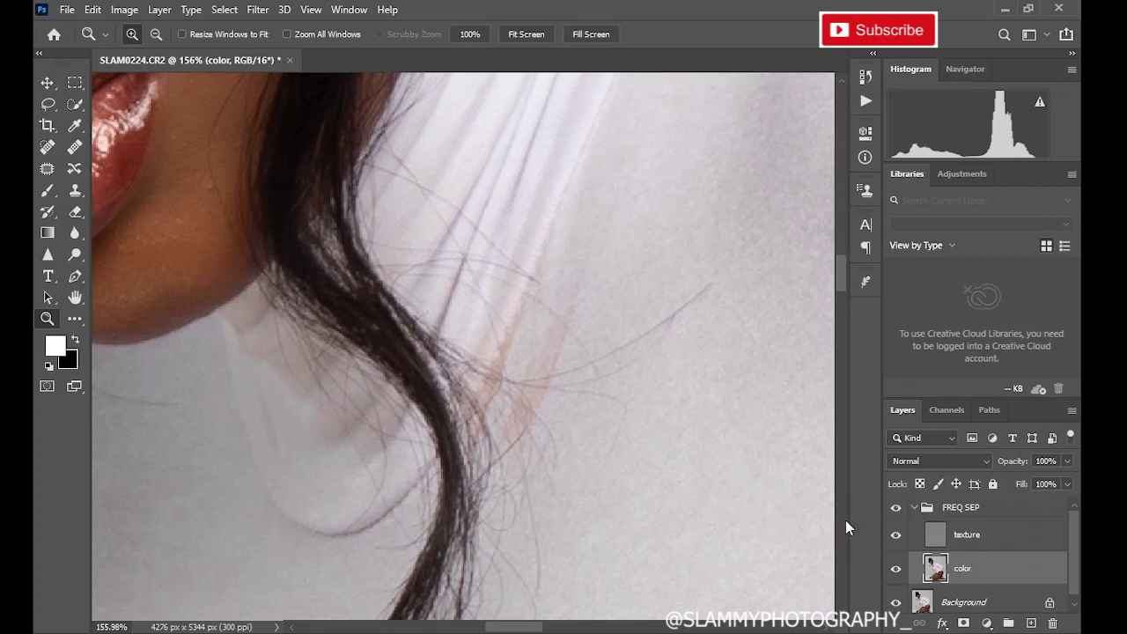
{"action": "left_click", "coordinate": [914, 508]}
{"action": "left_click", "coordinate": [986, 624]}
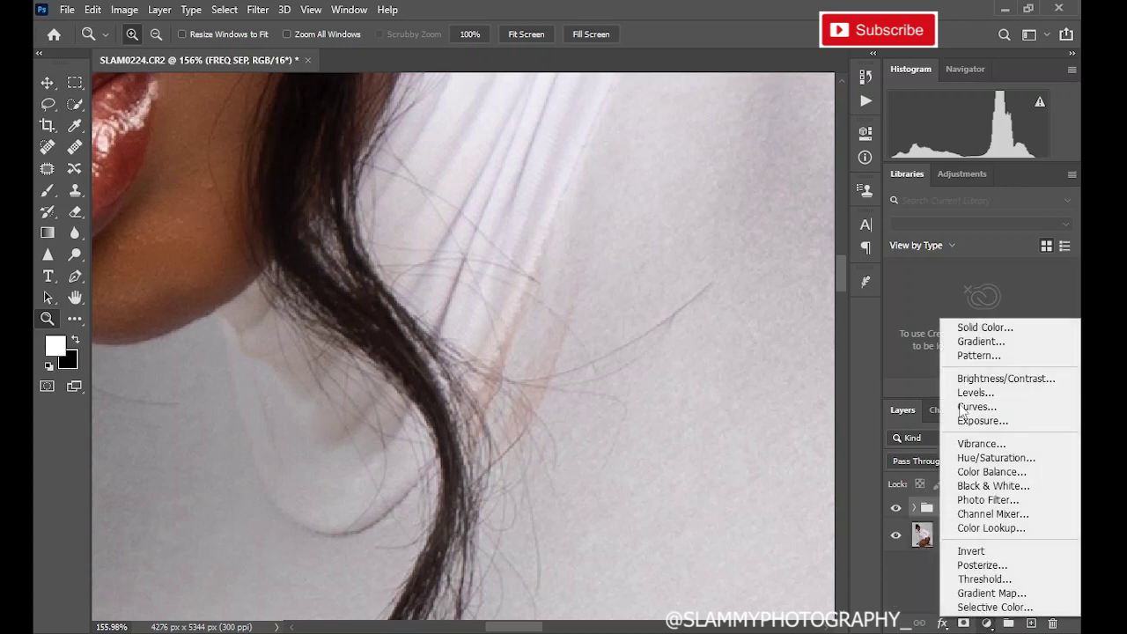
{"action": "left_click", "coordinate": [990, 487]}
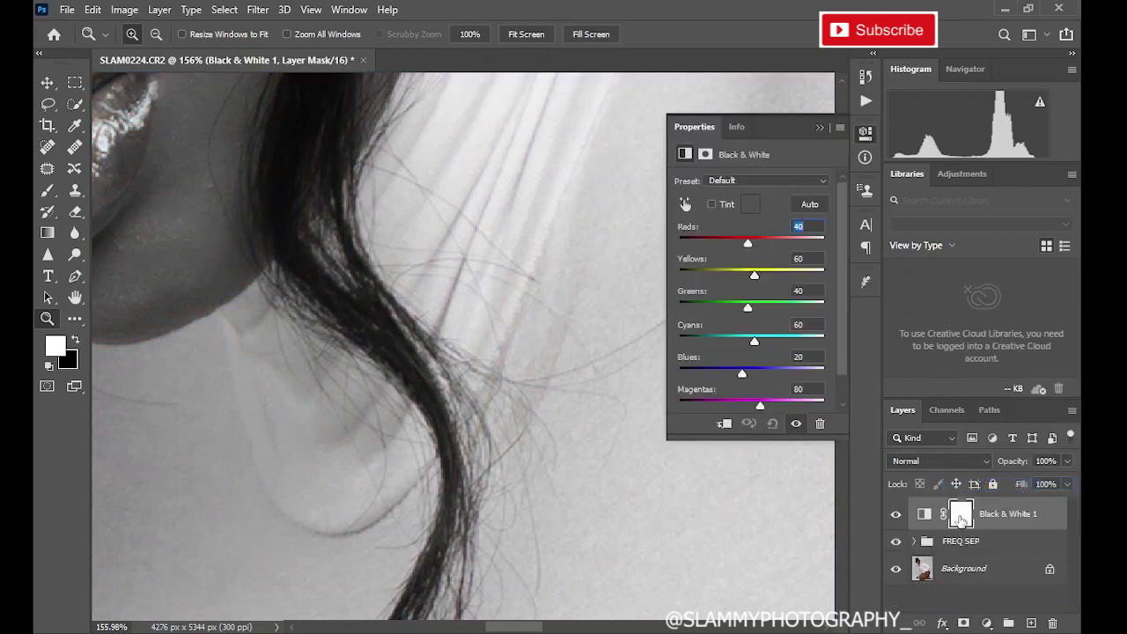
{"action": "left_click", "coordinate": [960, 515]}
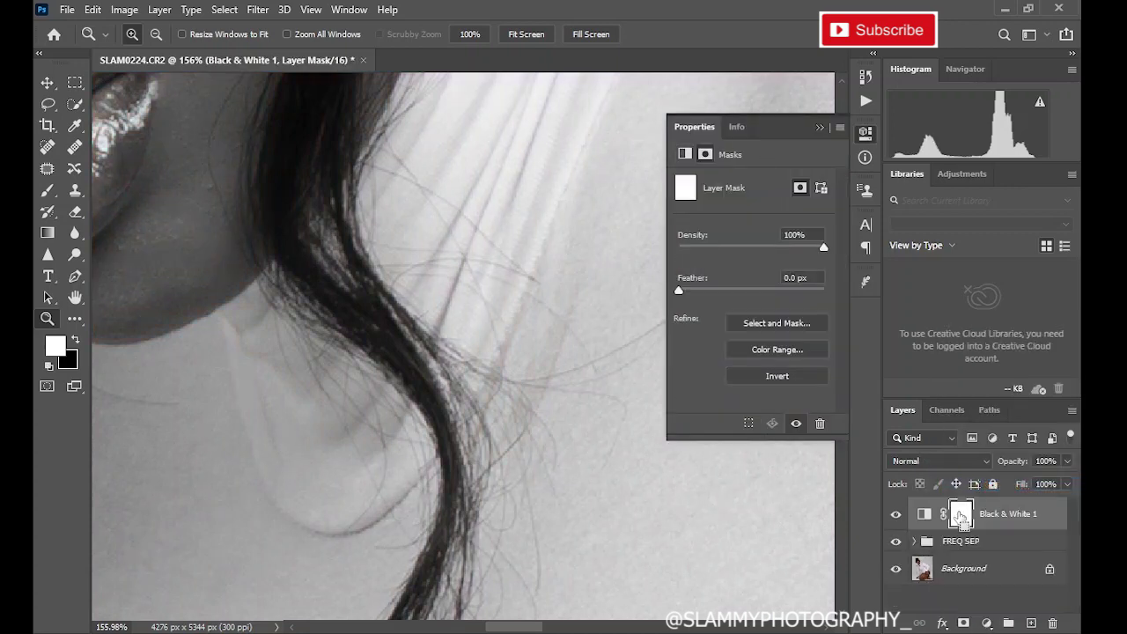
{"action": "key", "text": "ctrl+i"}
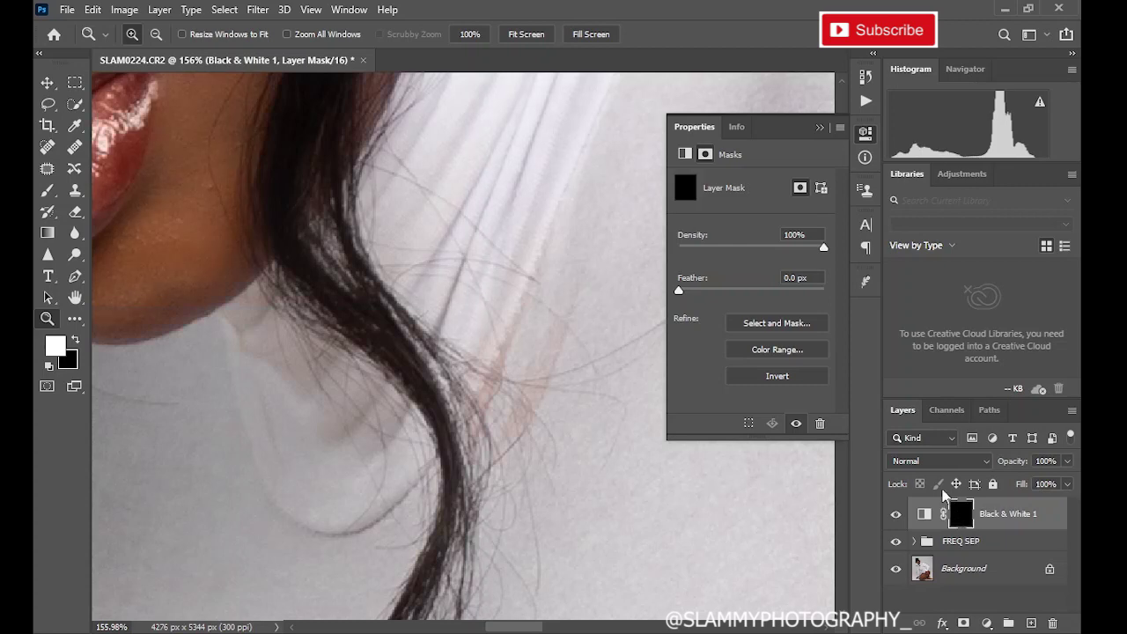
{"action": "left_click", "coordinate": [818, 128]}
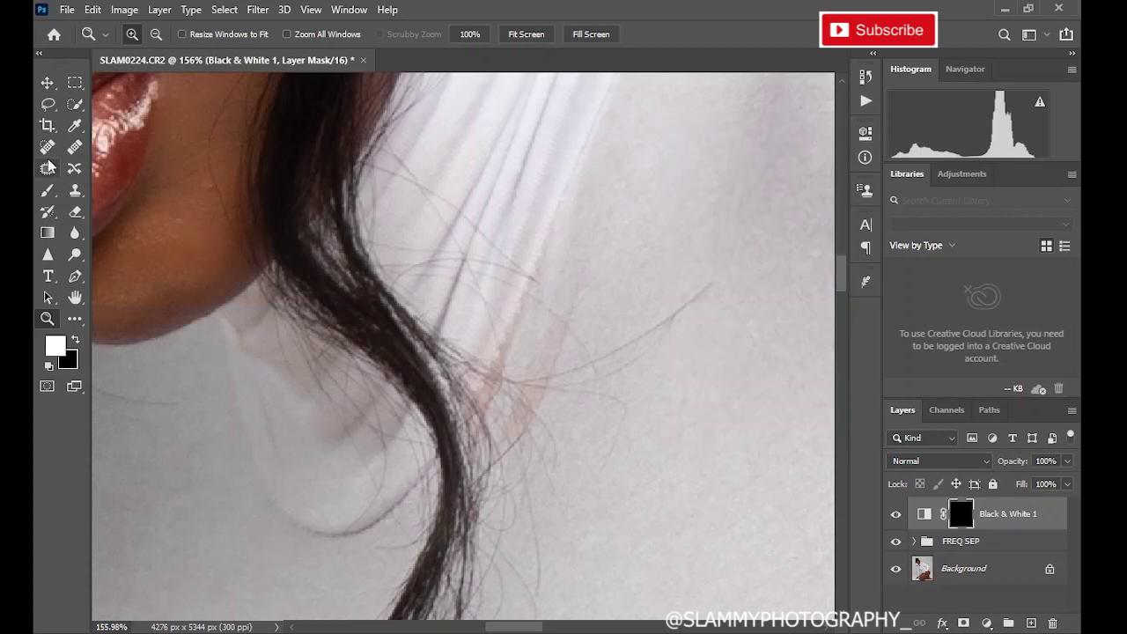
Paint white on the Black & White mask over the orange makeup stains around the collar and hair strand.
{"action": "left_click", "coordinate": [48, 190]}
{"action": "mouse_move", "coordinate": [521, 425]}
{"action": "left_mouse_down"}
{"action": "mouse_move", "coordinate": [504, 413]}
{"action": "mouse_move", "coordinate": [499, 490]}
{"action": "left_mouse_up"}
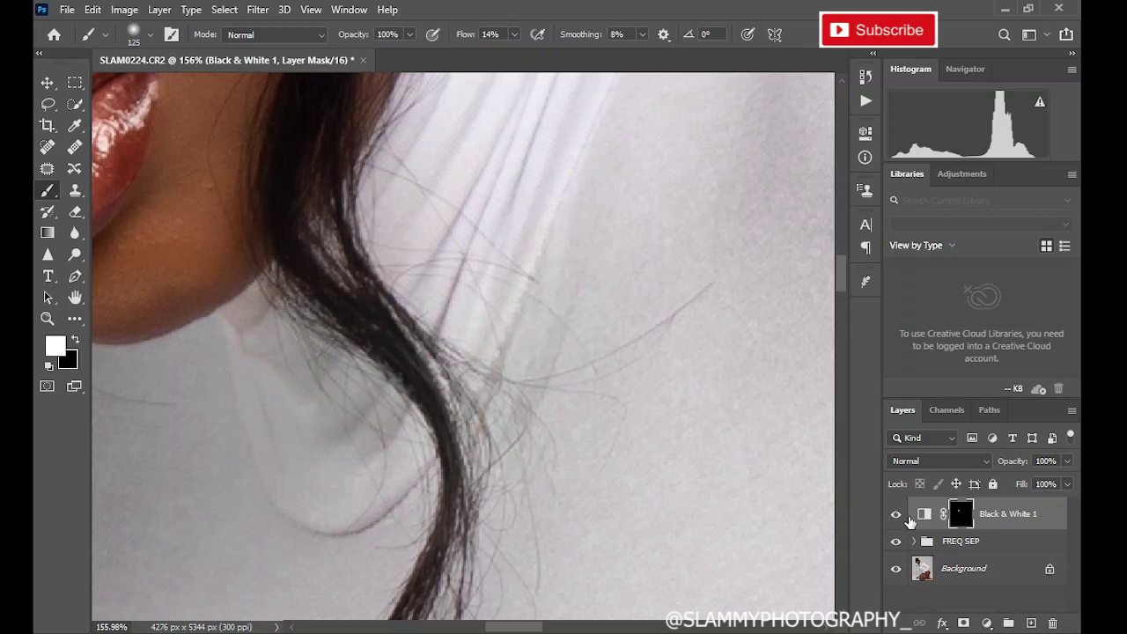
Set the Black & White adjustment to the Lighter preset and raise Reds to 195.
{"action": "double_click", "coordinate": [923, 516]}
{"action": "left_click", "coordinate": [729, 181]}
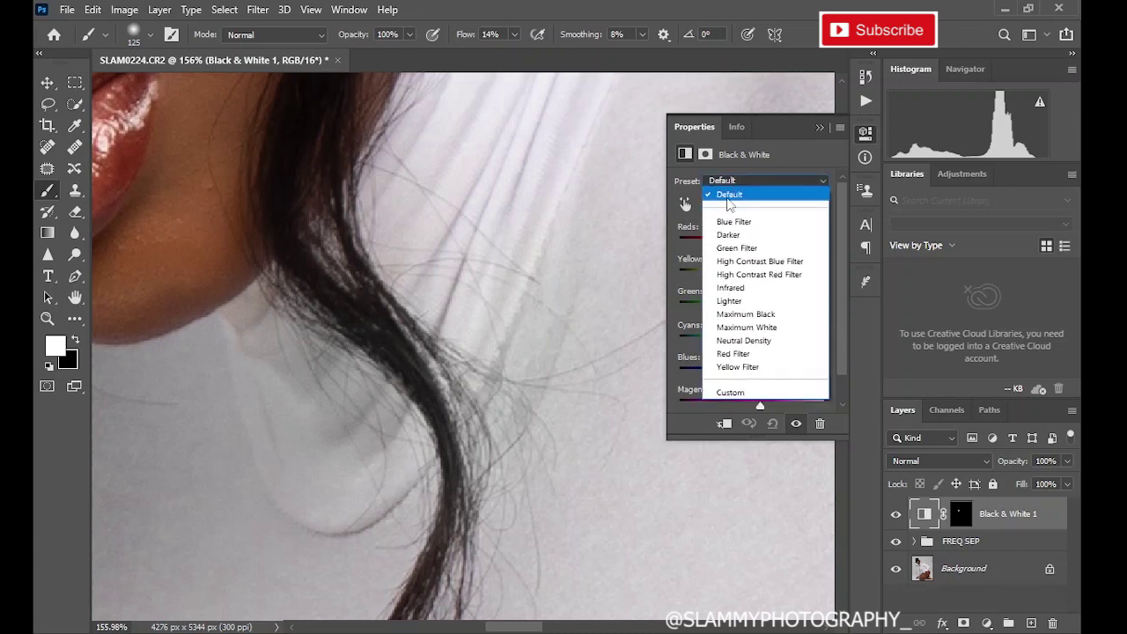
{"action": "left_click", "coordinate": [730, 305]}
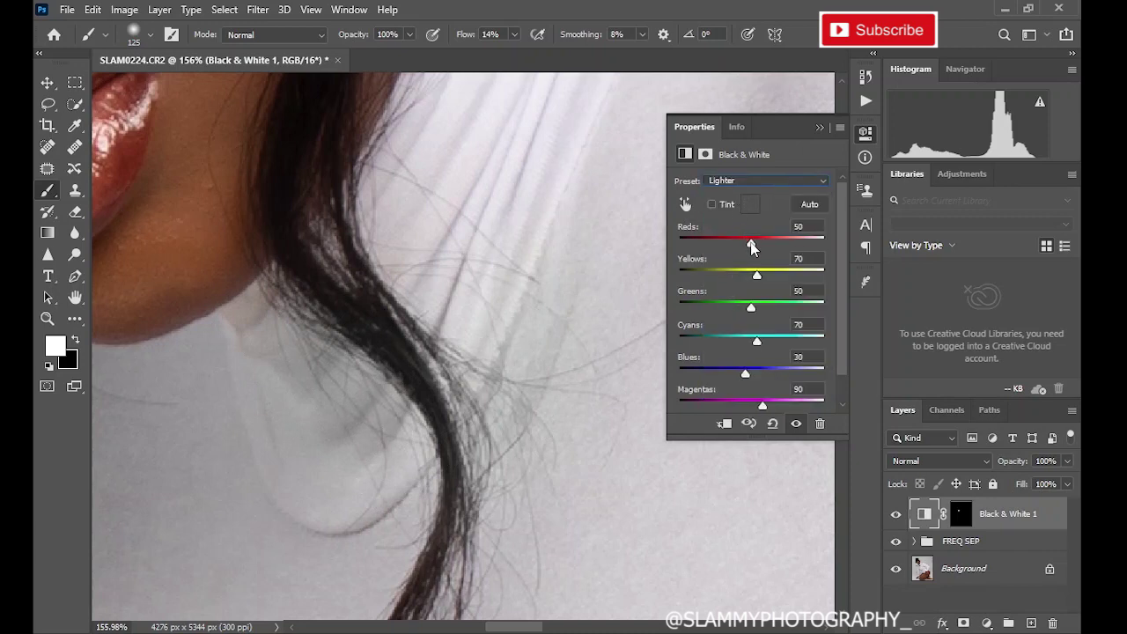
{"action": "left_click_drag", "start_coordinate": [751, 248], "coordinate": [795, 266]}
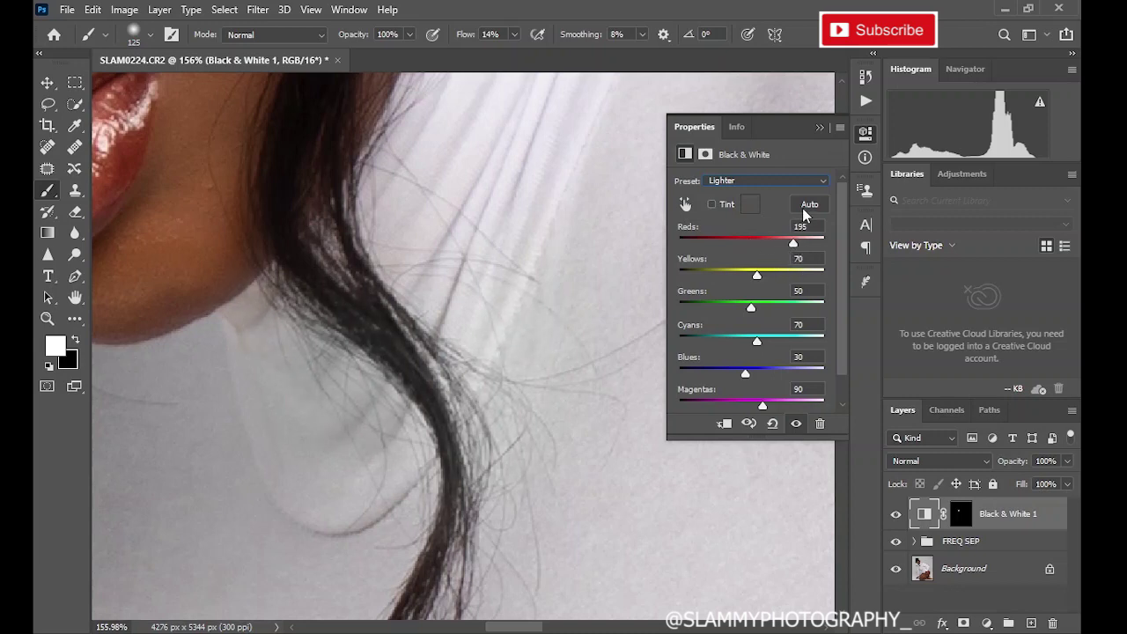
{"action": "left_click", "coordinate": [820, 127]}
Compare the collar with and without the Black & White adjustment, and inspect the full portrait and the legs.
{"action": "left_click", "coordinate": [894, 514]}
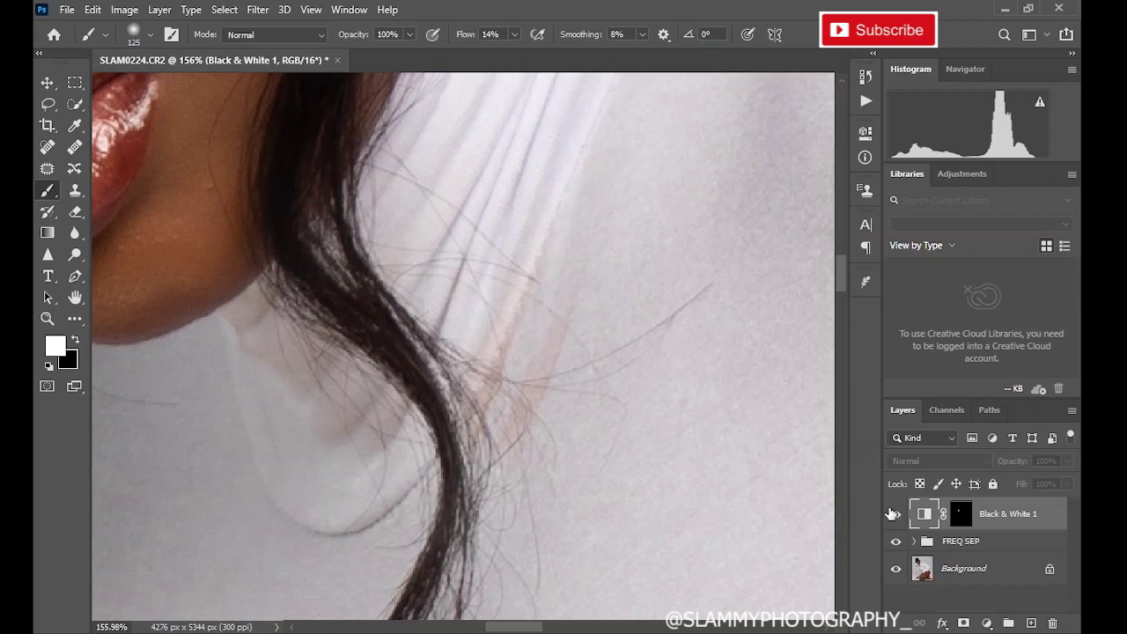
{"action": "left_click", "coordinate": [304, 13]}
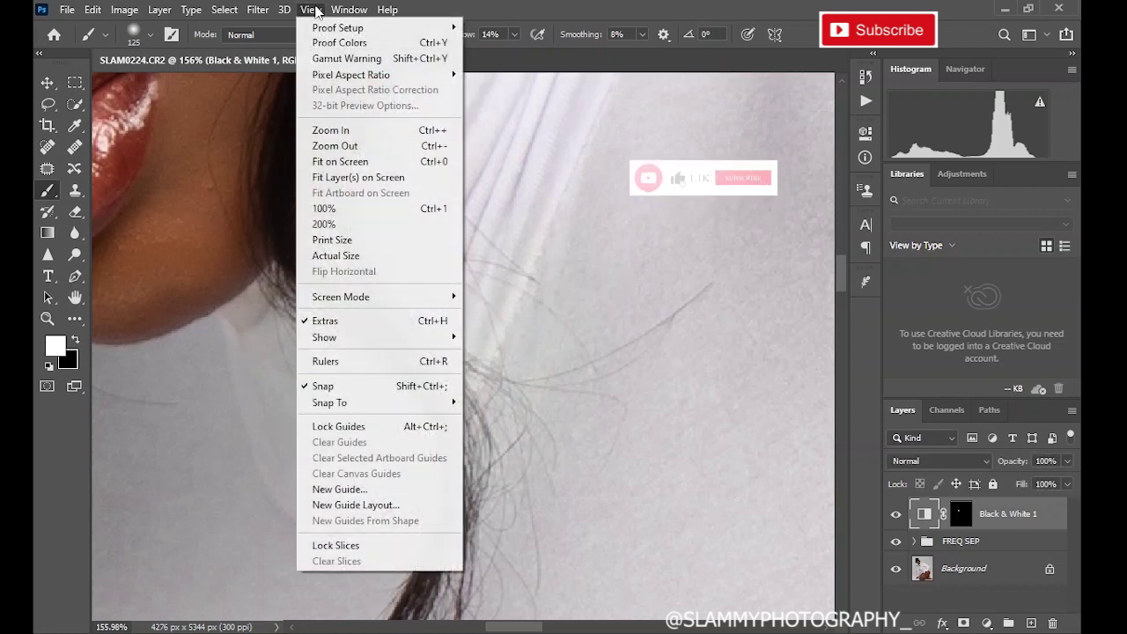
{"action": "left_click", "coordinate": [370, 165]}
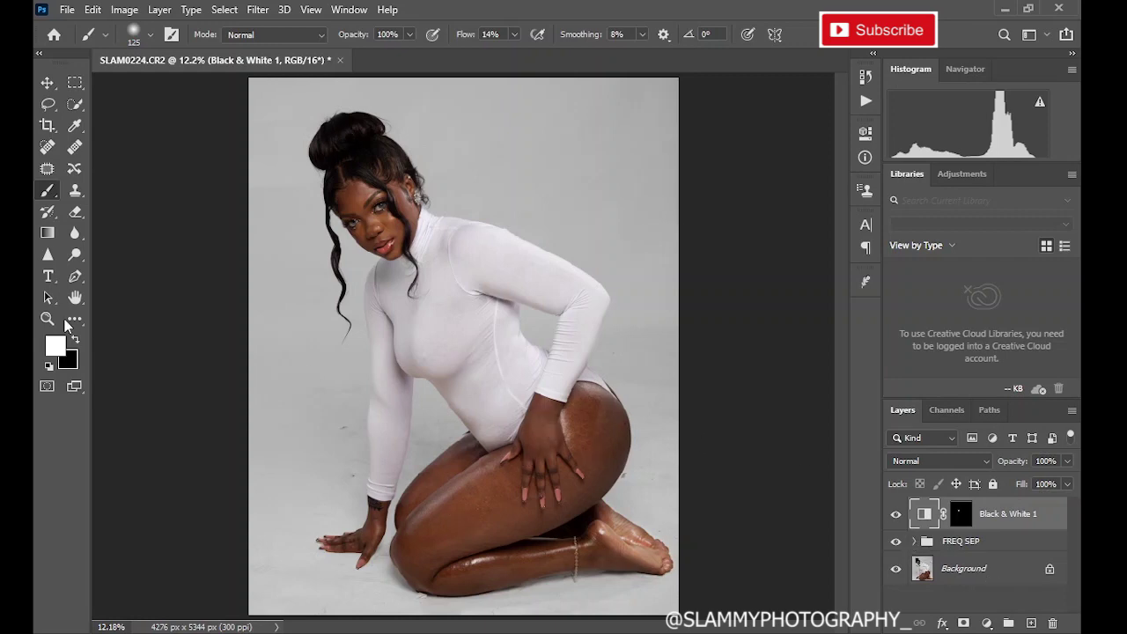
{"action": "key", "text": "z"}
{"action": "left_click_drag", "start_coordinate": [353, 317], "coordinate": [692, 566]}
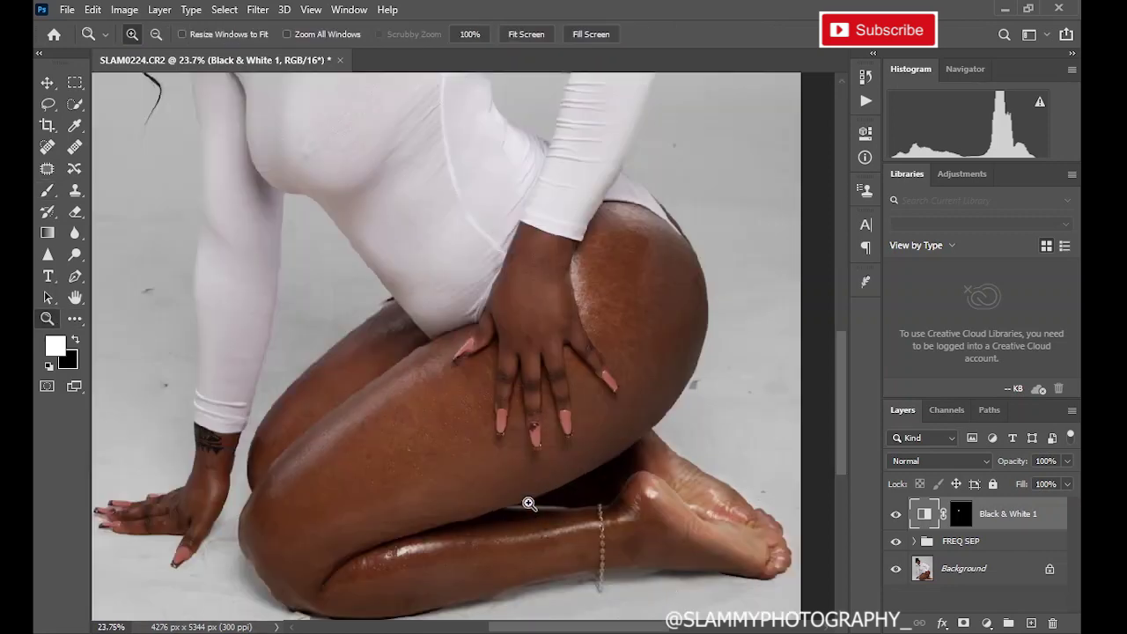
{"action": "scroll", "coordinate": [492, 460], "scroll_direction": "down", "scroll_amount": 2}
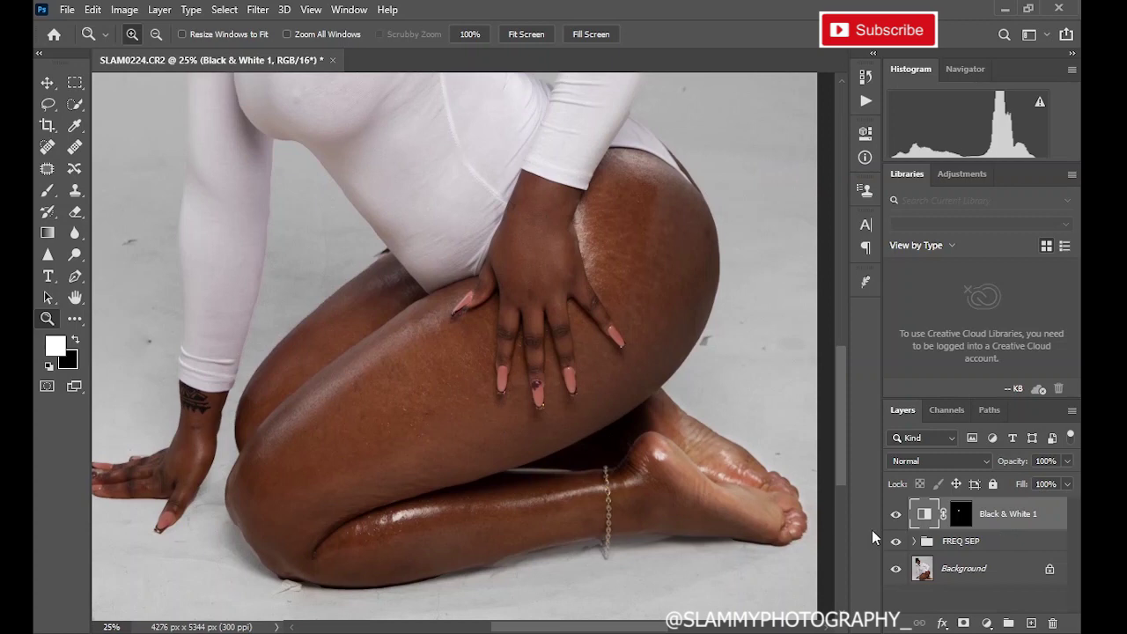
Expand the FREQ SEP group, make its color layer active and hide the texture layer.
{"action": "left_click", "coordinate": [916, 541]}
{"action": "scroll", "coordinate": [911, 548], "scroll_direction": "down", "scroll_amount": 2}
{"action": "left_click", "coordinate": [909, 555]}
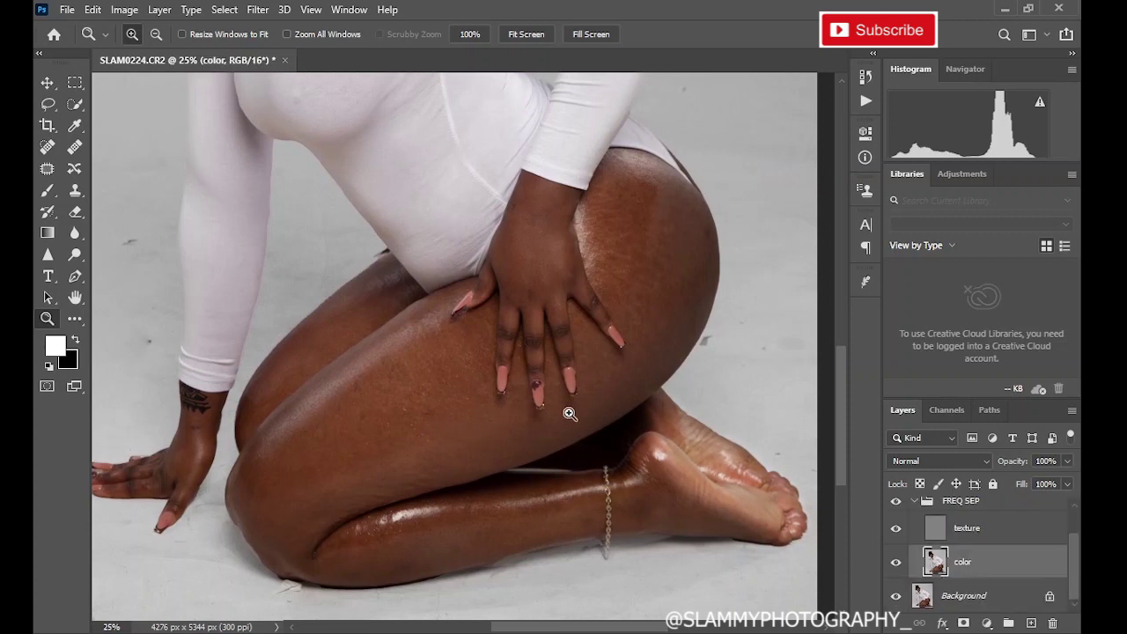
{"action": "left_click", "coordinate": [896, 527]}
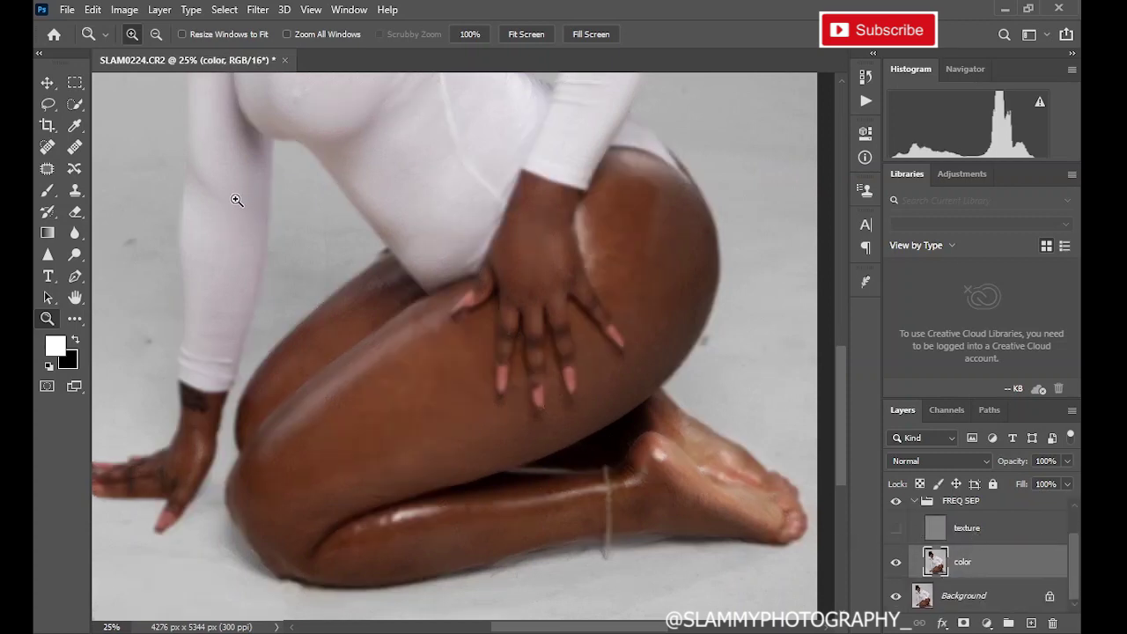
Lasso the blotchy skin on the front thigh and feather the selection by 10 pixels.
{"action": "left_click", "coordinate": [47, 105]}
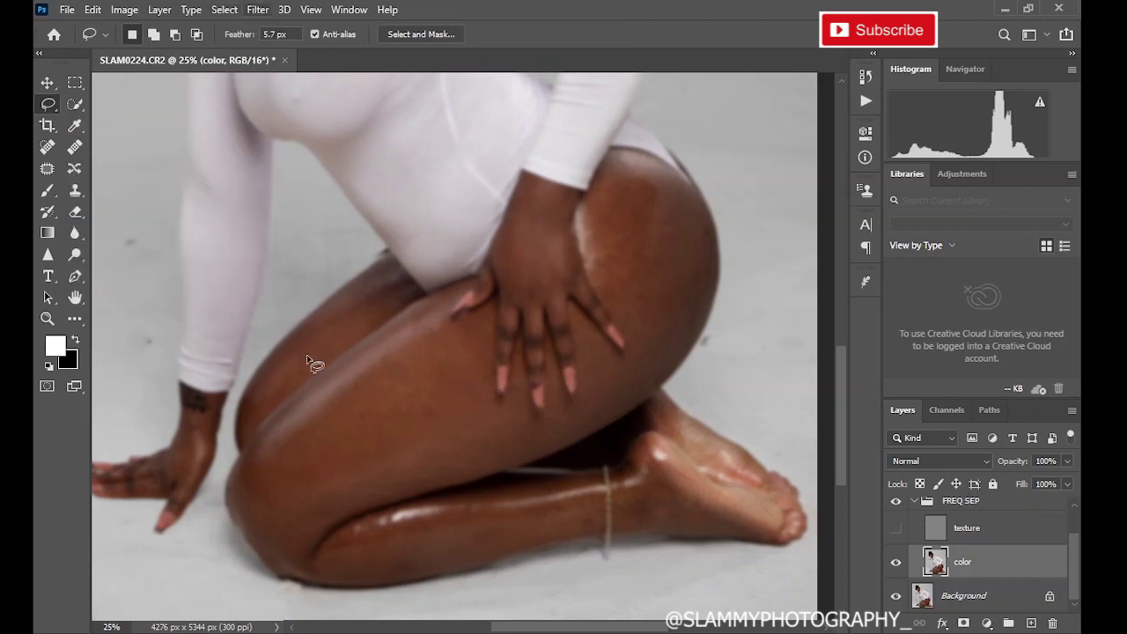
{"action": "mouse_move", "coordinate": [448, 338]}
{"action": "left_mouse_down"}
{"action": "mouse_move", "coordinate": [284, 454]}
{"action": "mouse_move", "coordinate": [263, 496]}
{"action": "mouse_move", "coordinate": [304, 508]}
{"action": "mouse_move", "coordinate": [472, 468]}
{"action": "left_mouse_up"}
{"action": "left_click_drag", "start_coordinate": [491, 390], "coordinate": [447, 337]}
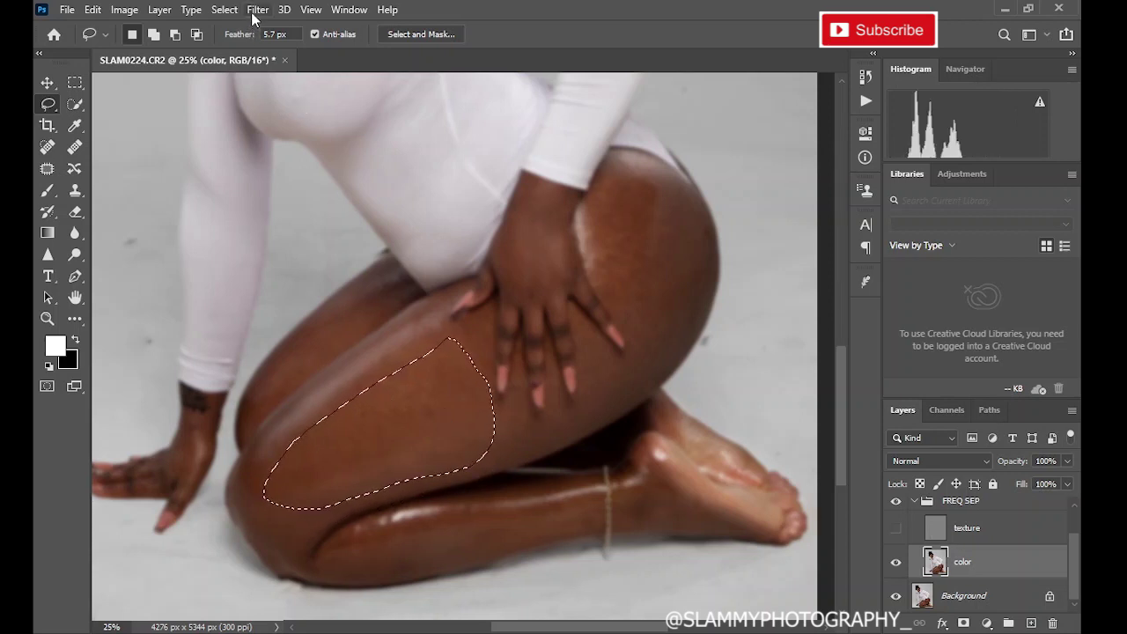
{"action": "right_click", "coordinate": [436, 399]}
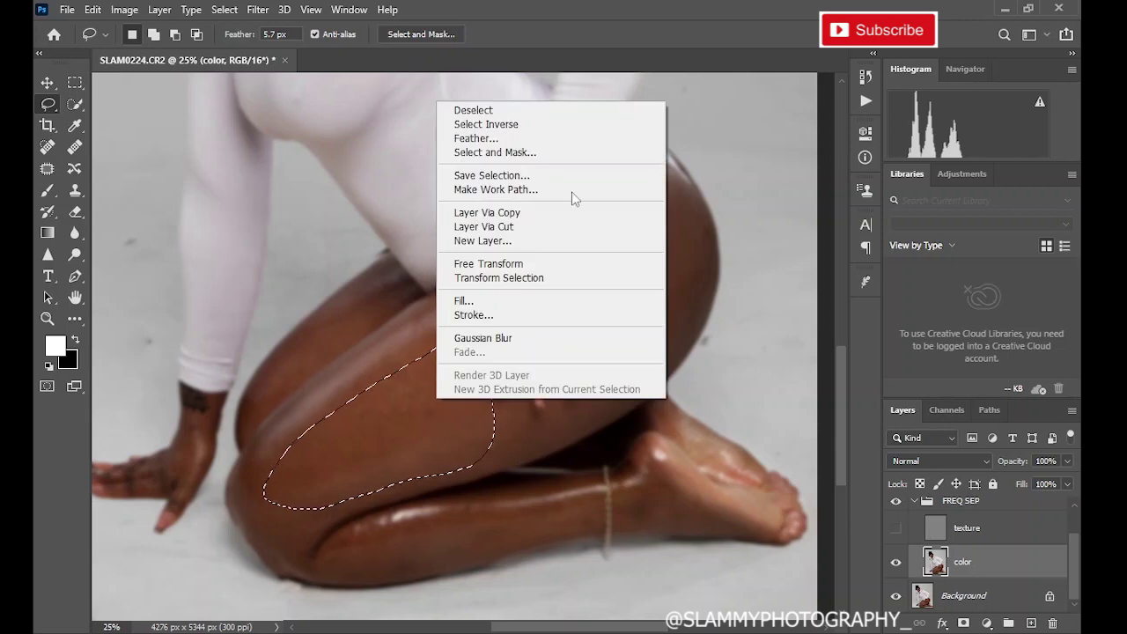
{"action": "left_click", "coordinate": [564, 146]}
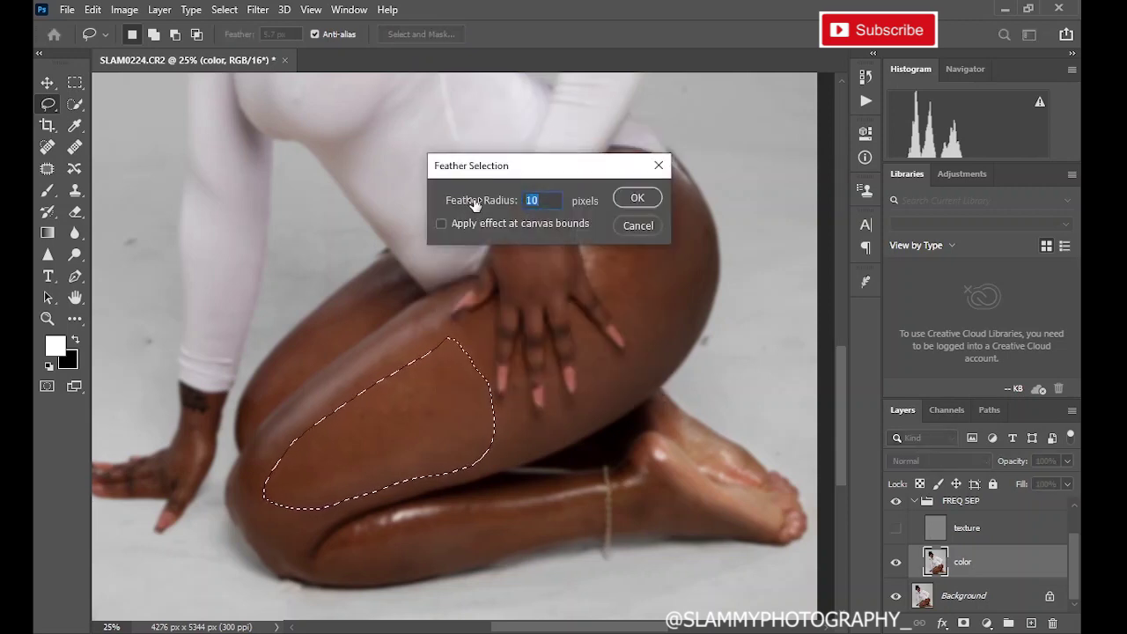
{"action": "left_click", "coordinate": [626, 200]}
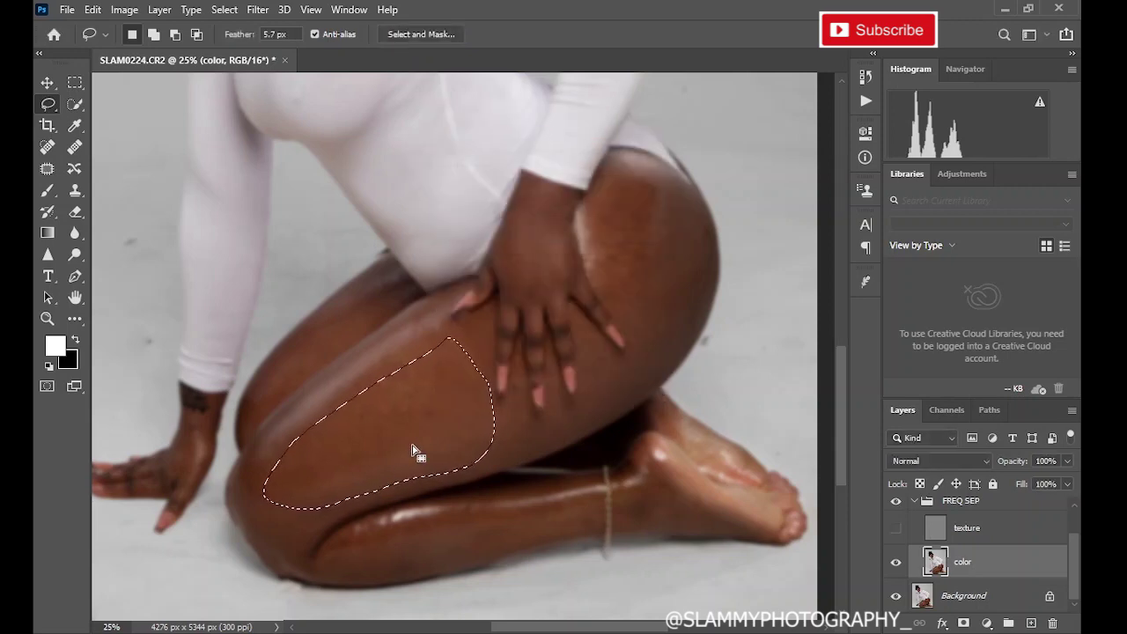
Apply a Gaussian Blur of about 30 pixels to the selected thigh skin, deselect it and show the texture layer again.
{"action": "left_click", "coordinate": [257, 9]}
{"action": "mouse_move", "coordinate": [328, 199]}
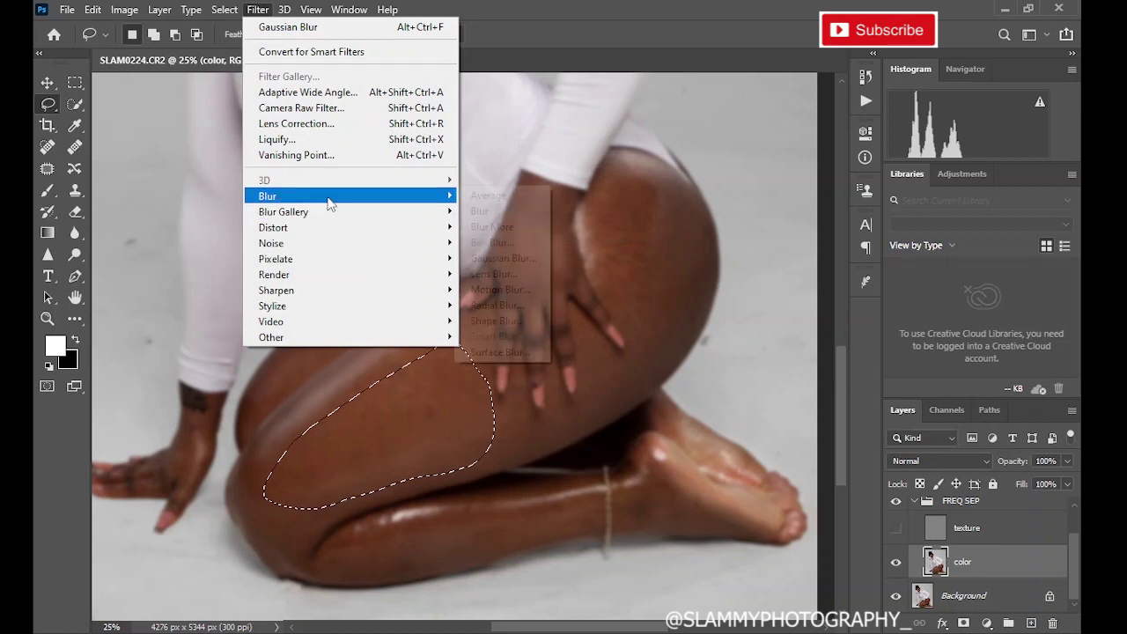
{"action": "left_click", "coordinate": [497, 258]}
{"action": "left_click_drag", "start_coordinate": [745, 462], "coordinate": [775, 467]}
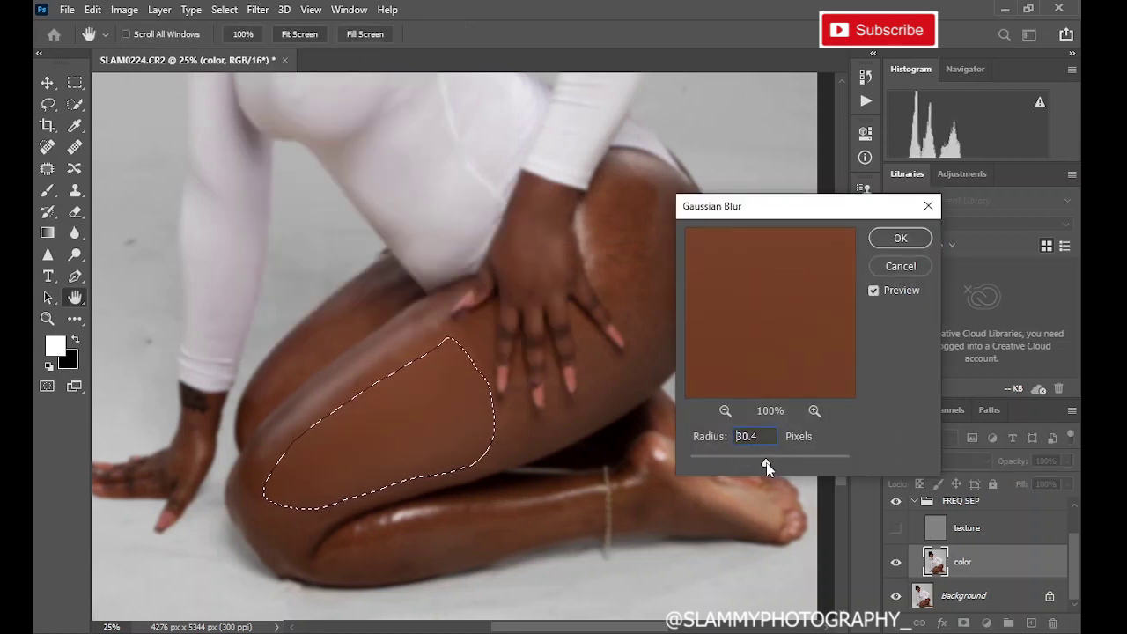
{"action": "left_click", "coordinate": [890, 244]}
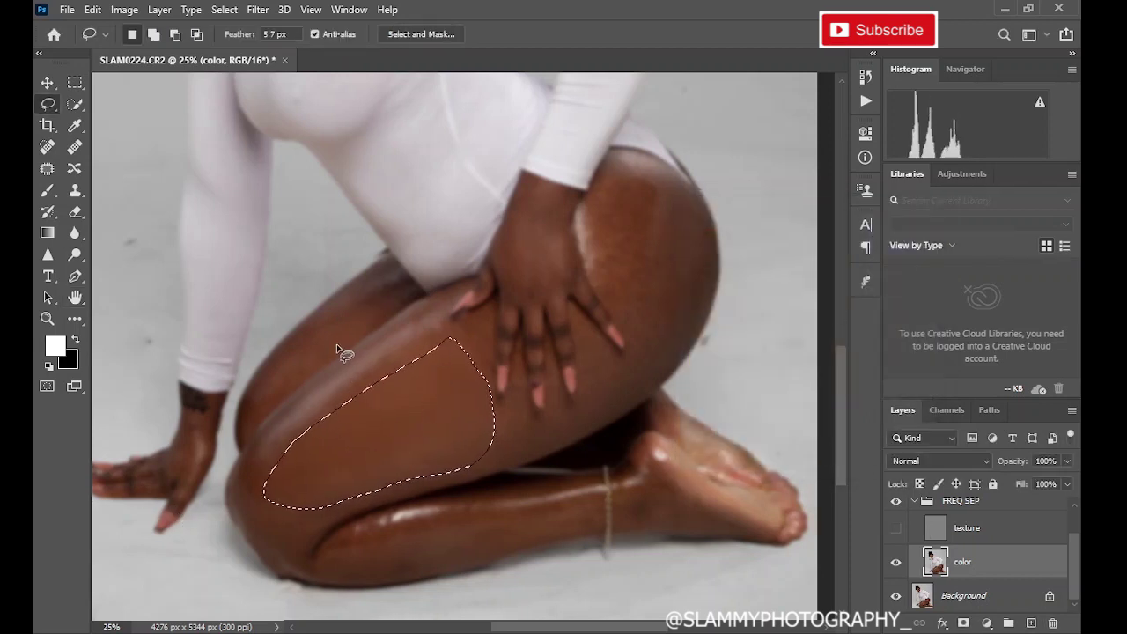
{"action": "key", "text": "ctrl+d"}
{"action": "left_click", "coordinate": [896, 529]}
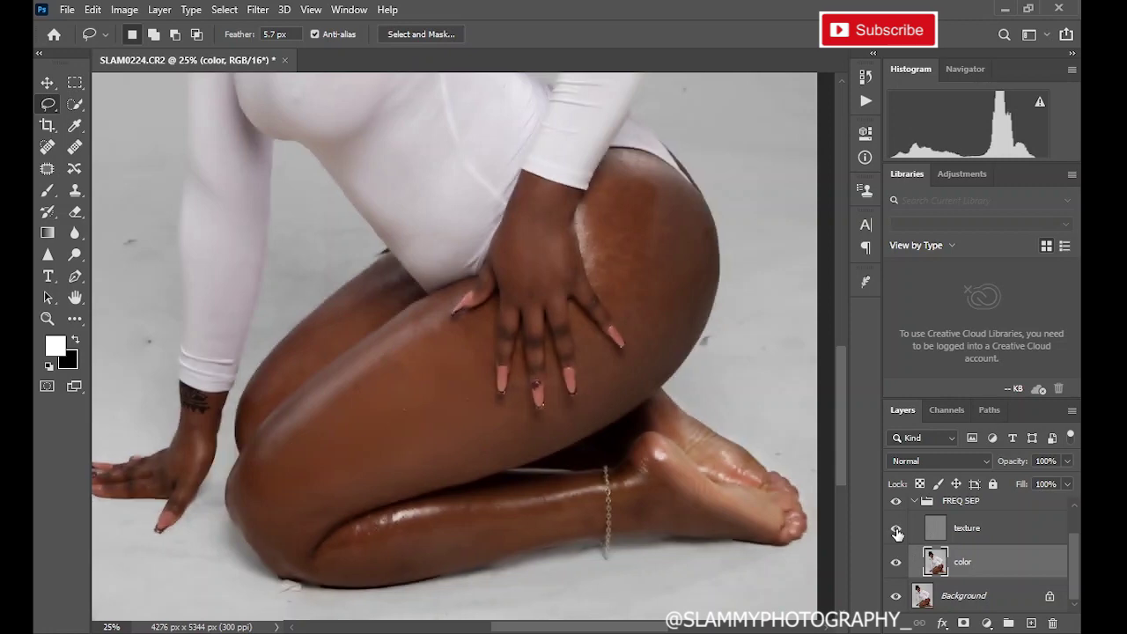
Compare the thigh skin with and without the FREQ SEP group, and inspect the full portrait.
{"action": "left_click", "coordinate": [47, 319]}
{"action": "left_click_drag", "start_coordinate": [246, 275], "coordinate": [587, 493]}
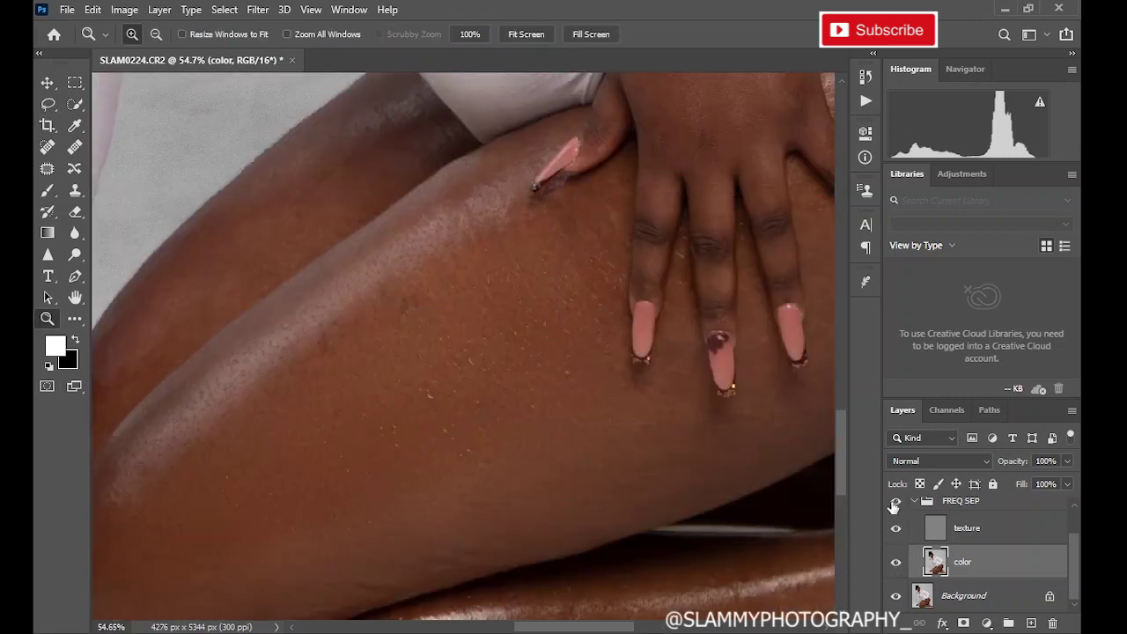
{"action": "left_click", "coordinate": [895, 501]}
{"action": "left_click", "coordinate": [889, 502]}
{"action": "left_click", "coordinate": [308, 9]}
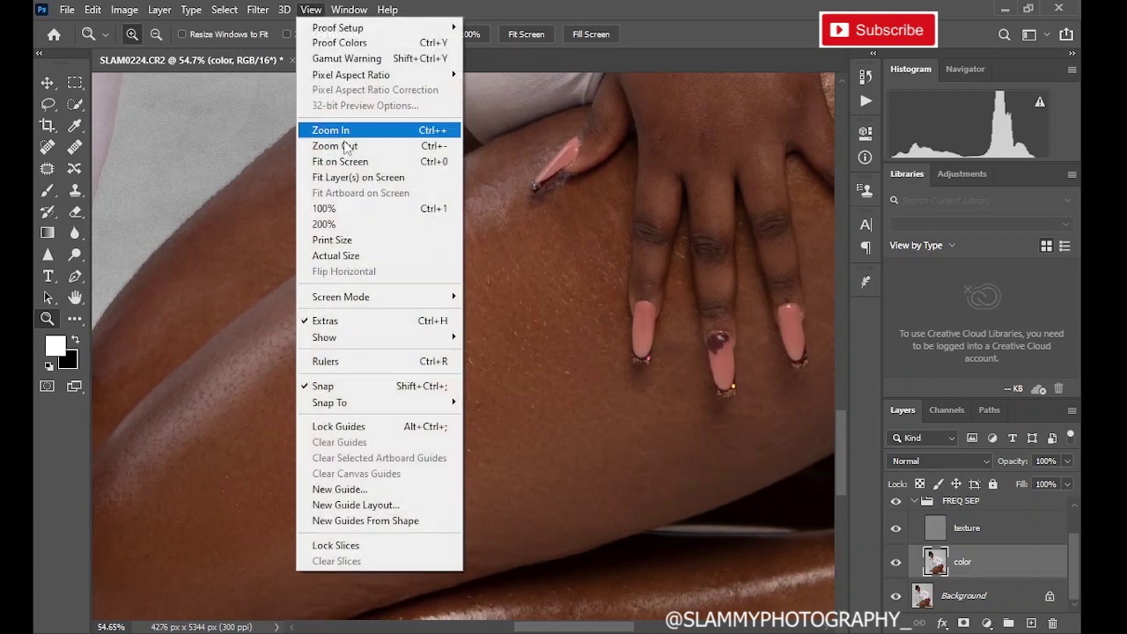
{"action": "left_click", "coordinate": [348, 161]}
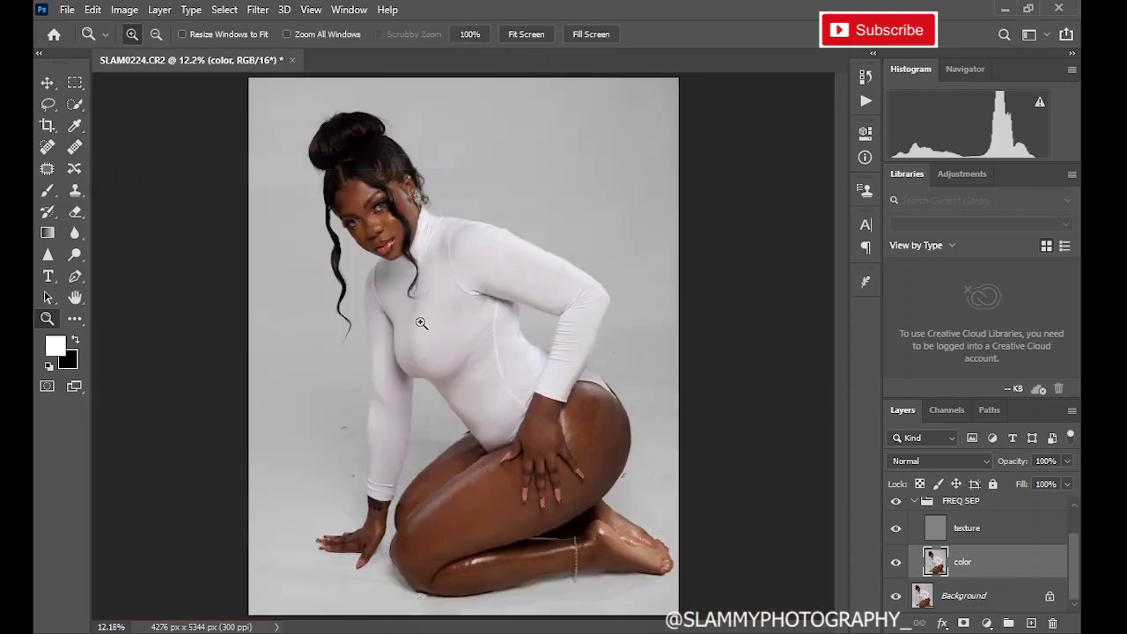